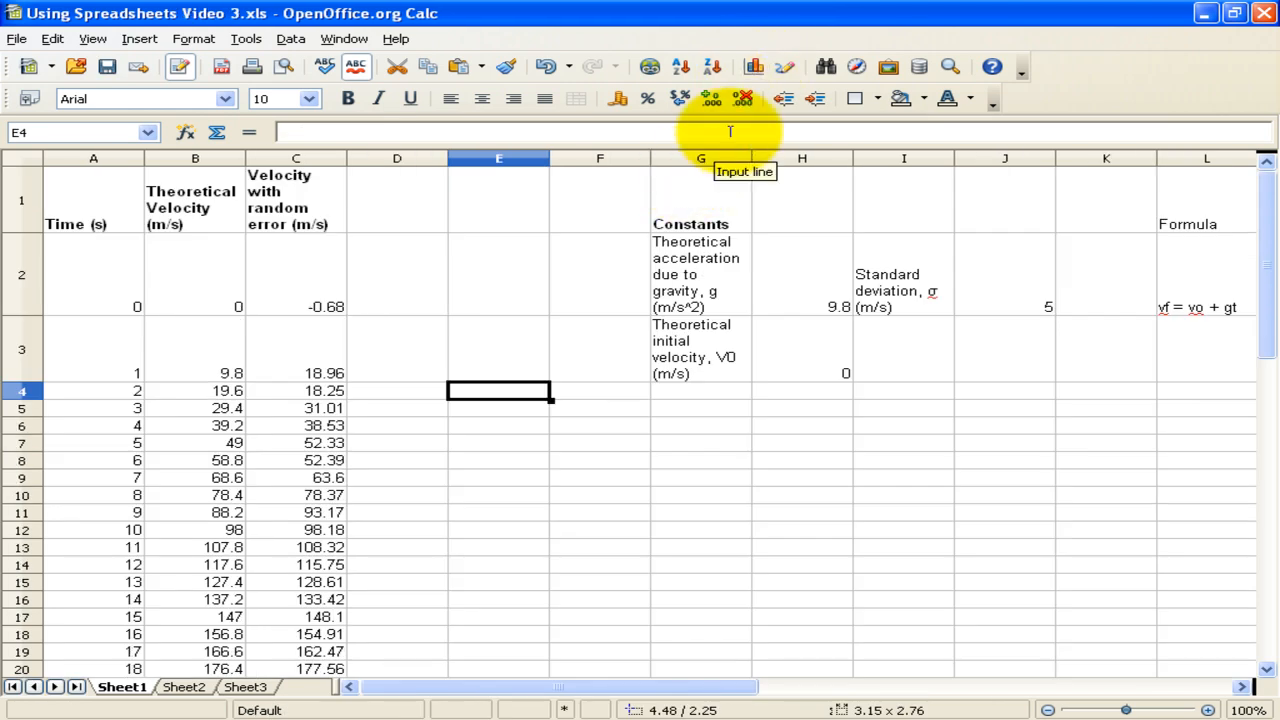
Insert a chart on Sheet1 and choose the XY (Scatter) type with points only
{"action": "left_click", "coordinate": [755, 72]}
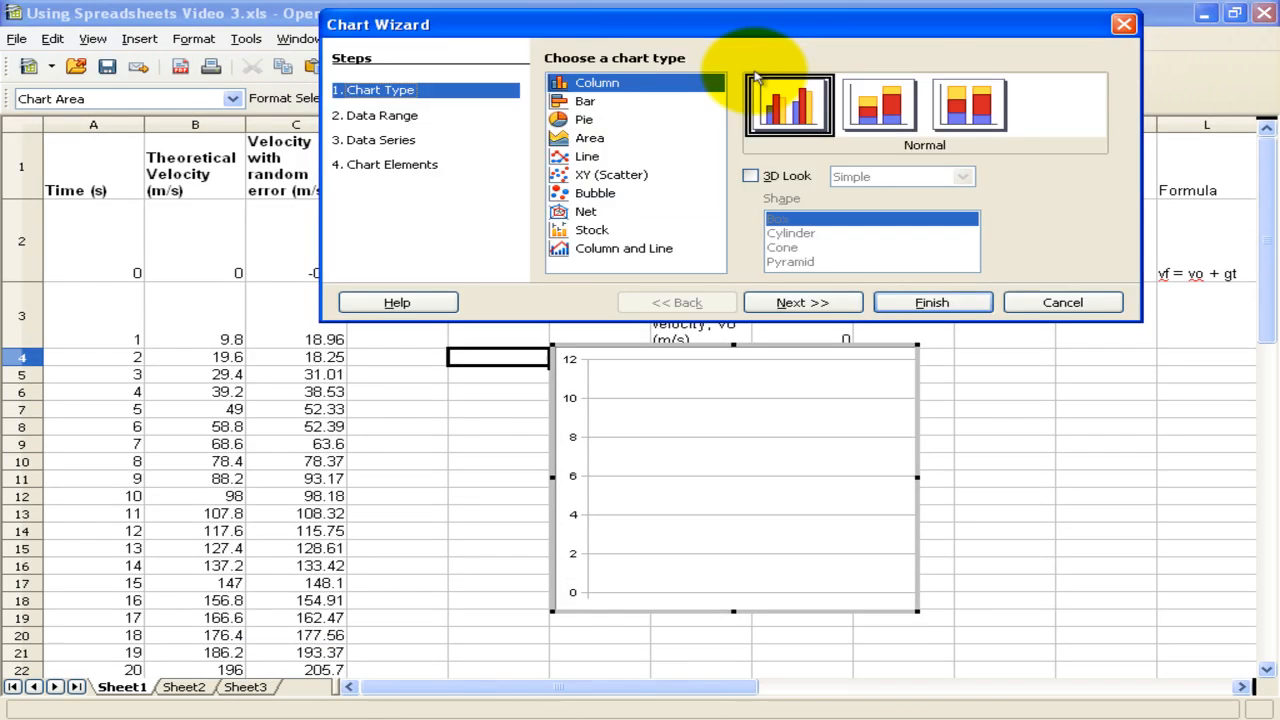
{"action": "left_click", "coordinate": [606, 178]}
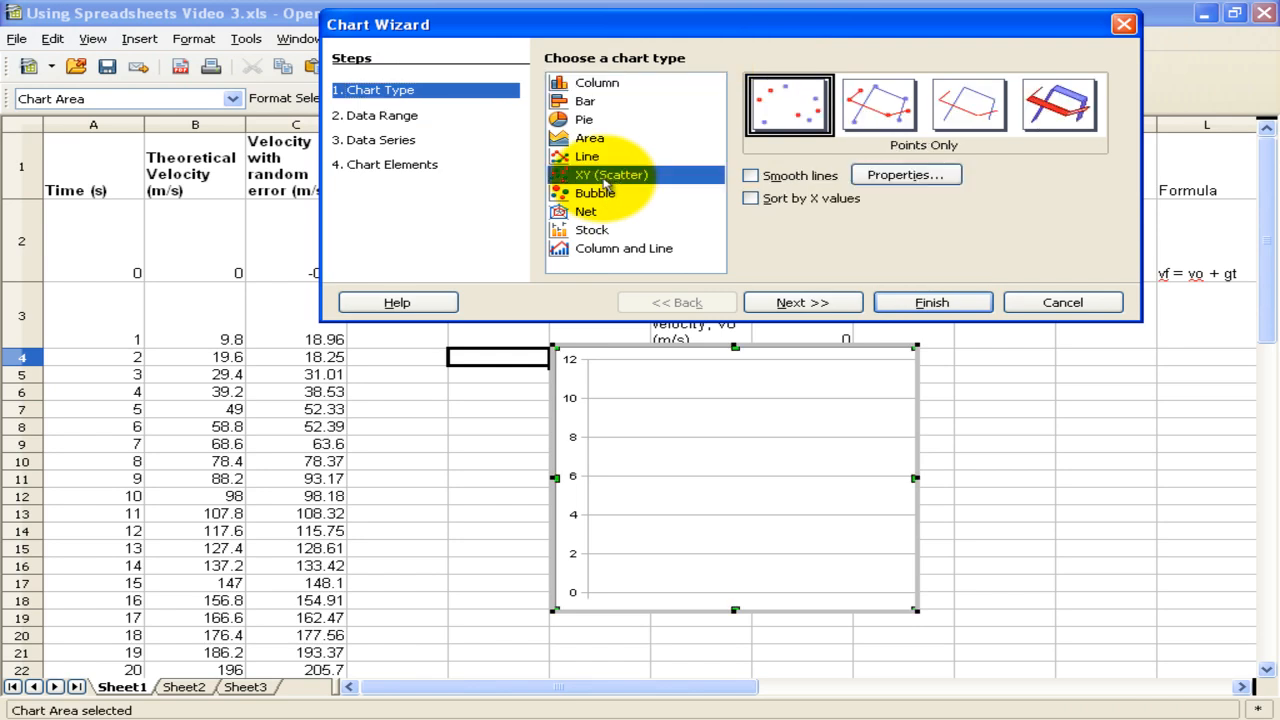
{"action": "left_click", "coordinate": [802, 302]}
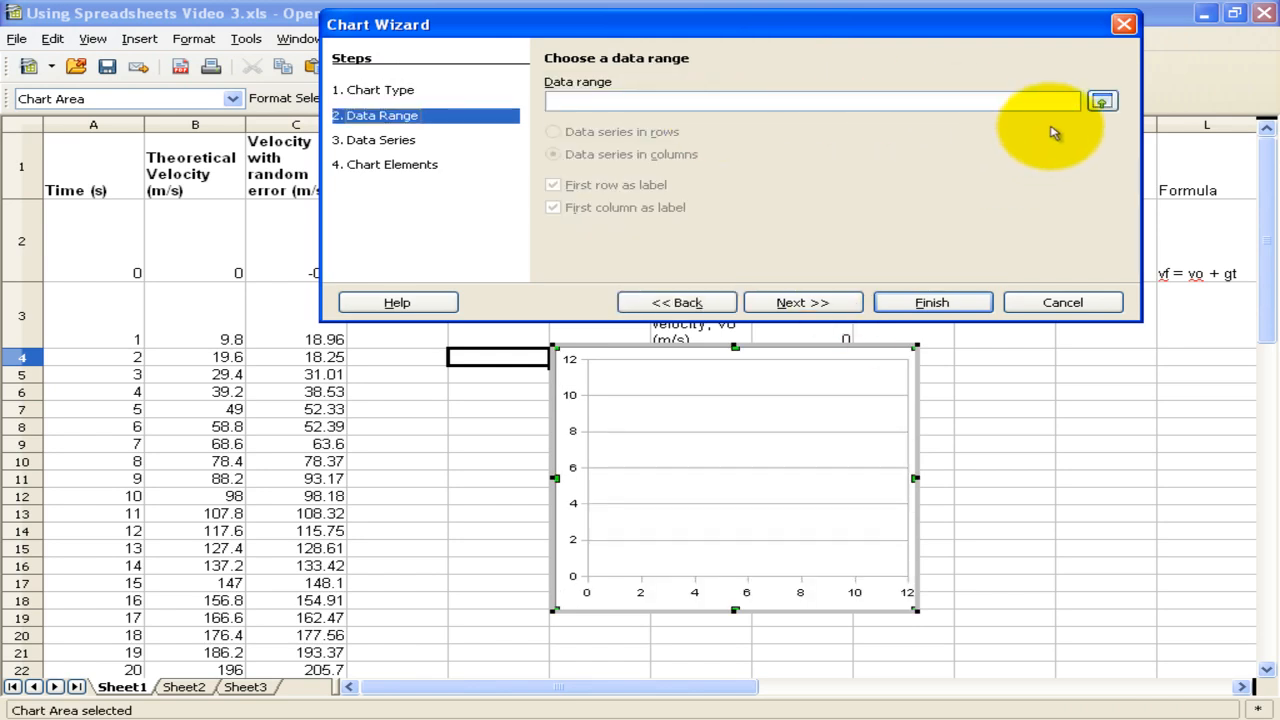
Set the chart's data range to A1:C32 on Sheet1, with data series in columns and the first row and first column as labels
{"action": "left_click", "coordinate": [1101, 100]}
{"action": "left_click", "coordinate": [92, 175]}
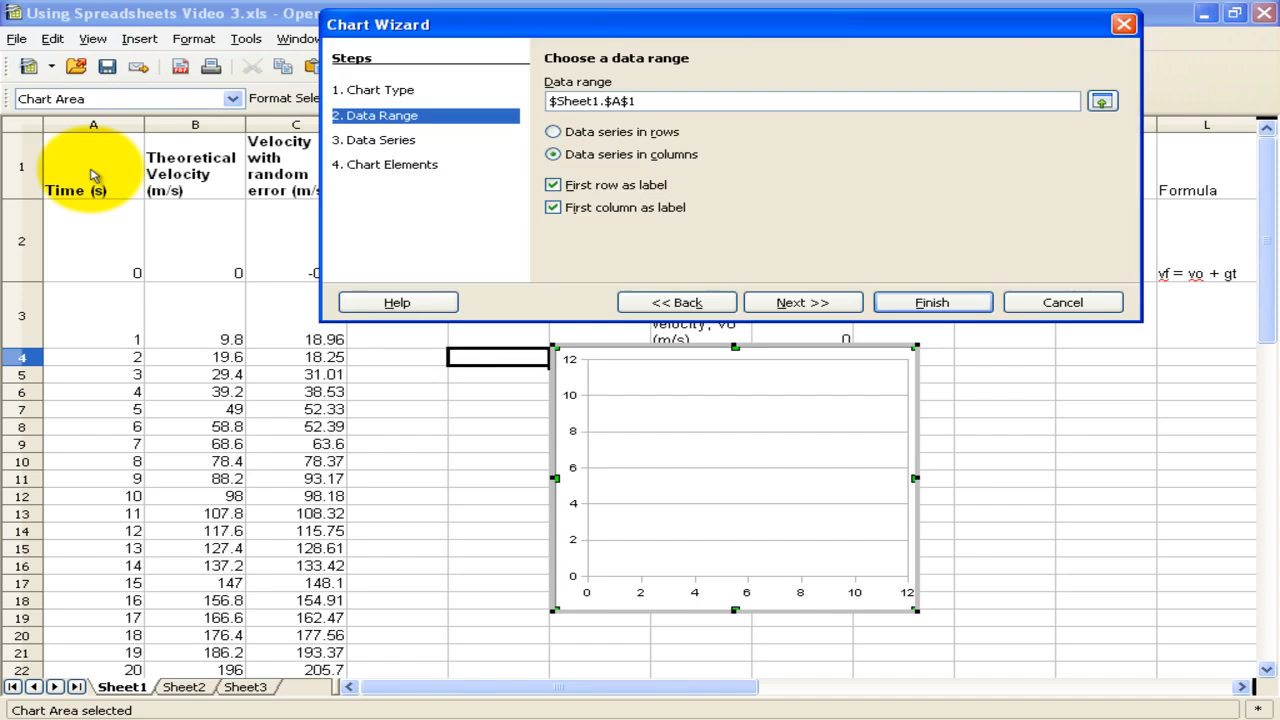
{"action": "left_click_drag", "start_coordinate": [92, 175], "coordinate": [294, 420]}
{"action": "left_click", "coordinate": [553, 209]}
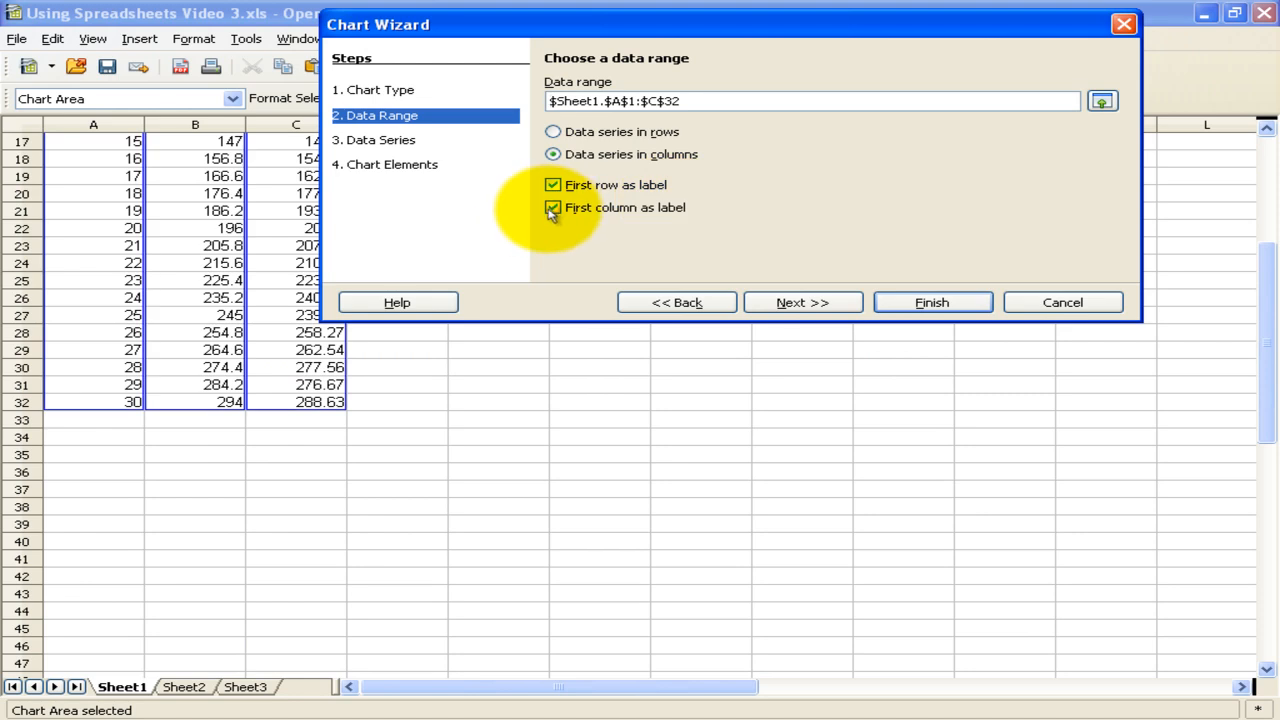
{"action": "left_click", "coordinate": [553, 209]}
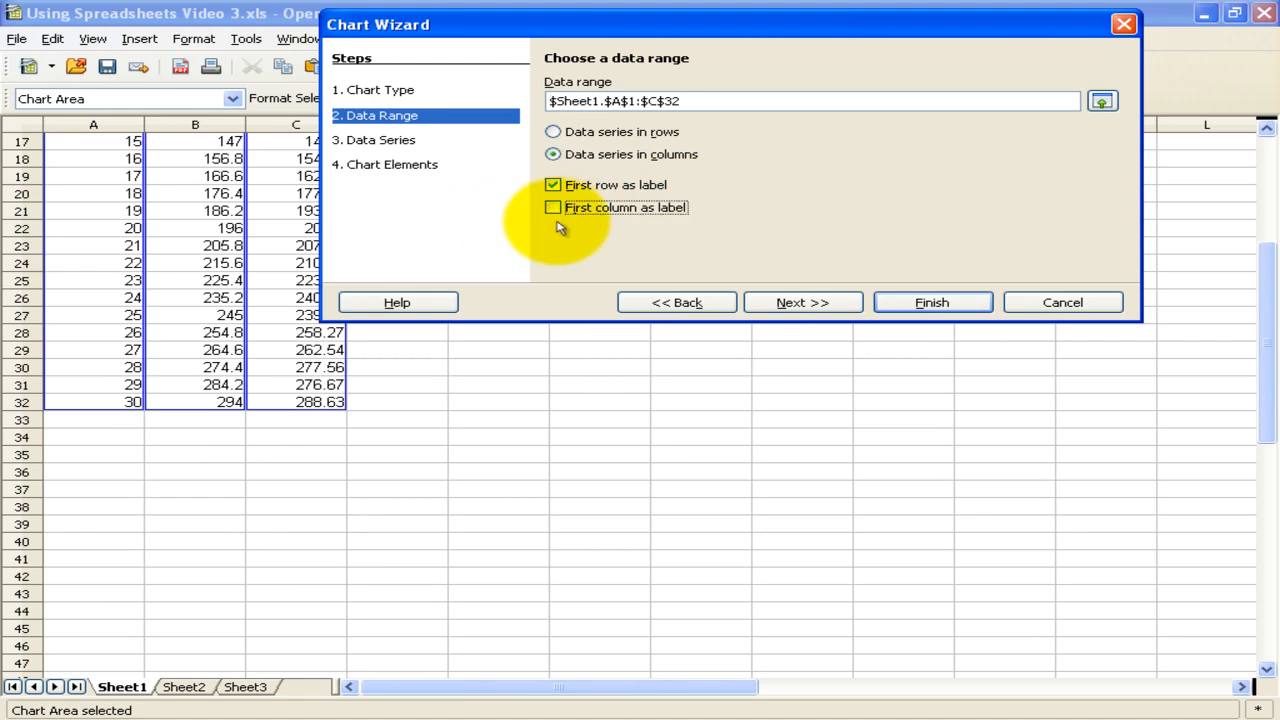
Remove the Theoretical Velocity series from the chart and check the X and Y ranges of the Velocity with random error series
{"action": "left_click", "coordinate": [380, 143]}
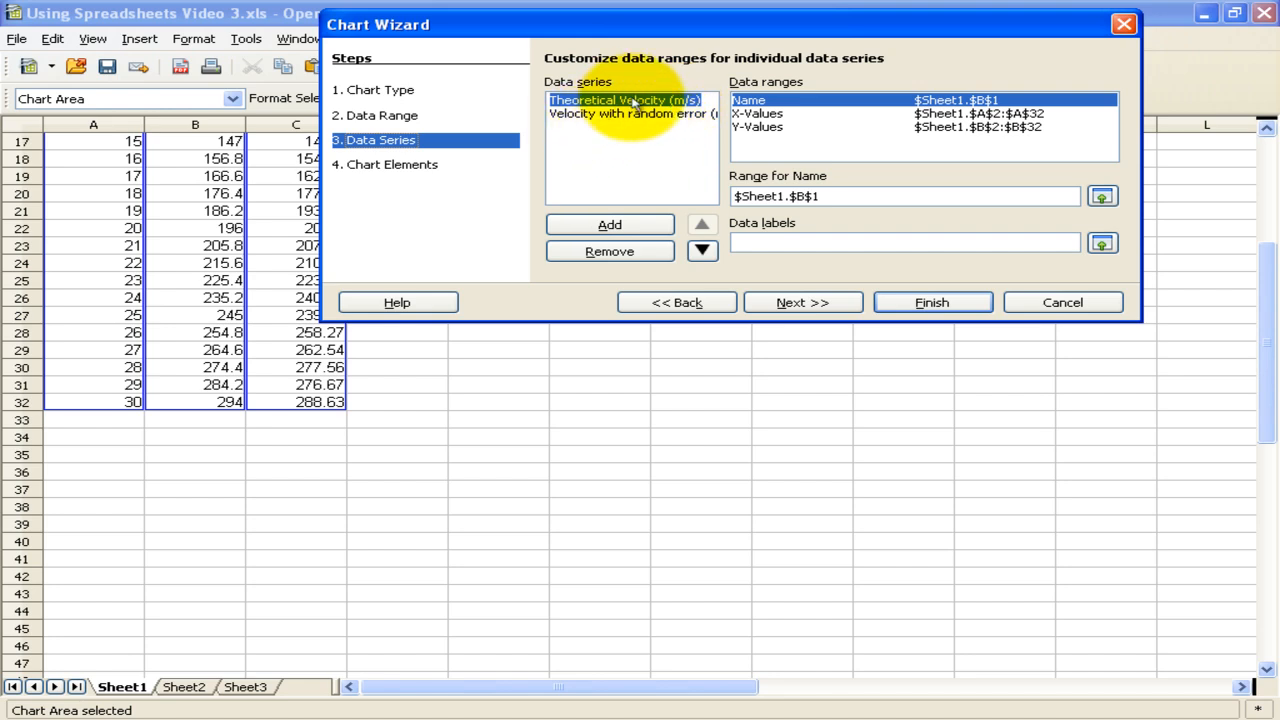
{"action": "left_click", "coordinate": [610, 251]}
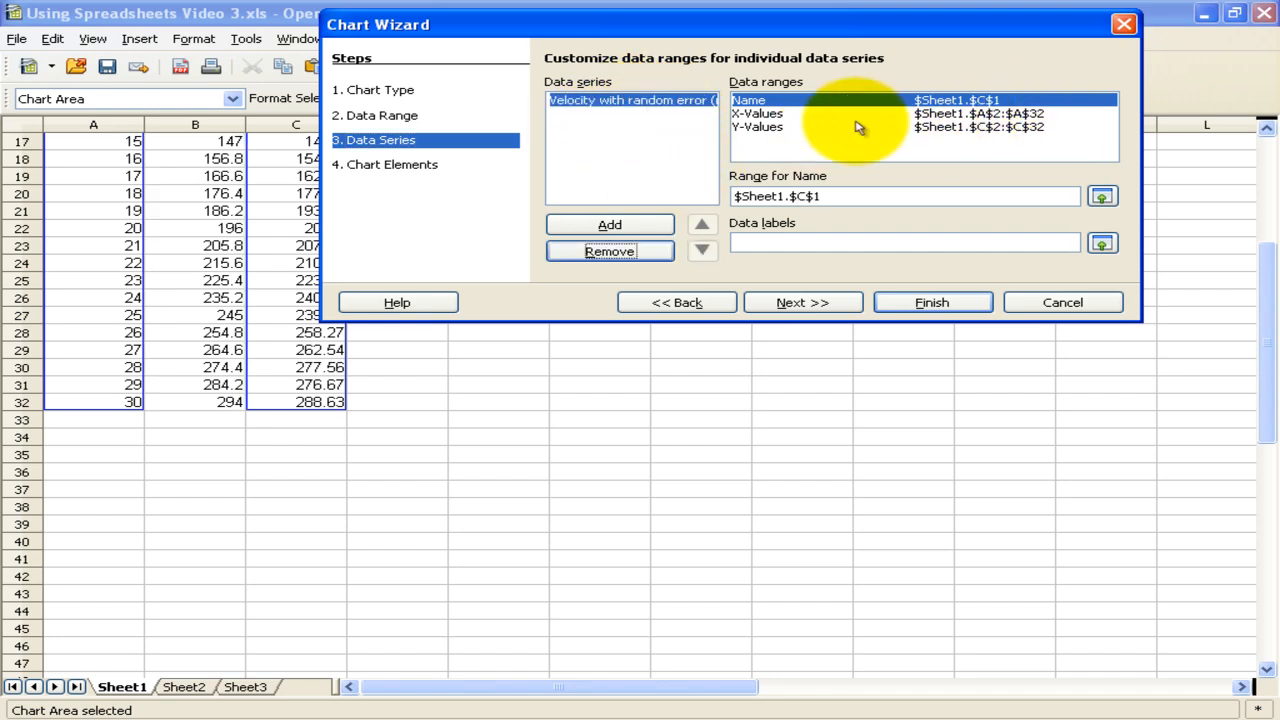
{"action": "left_click", "coordinate": [1008, 115]}
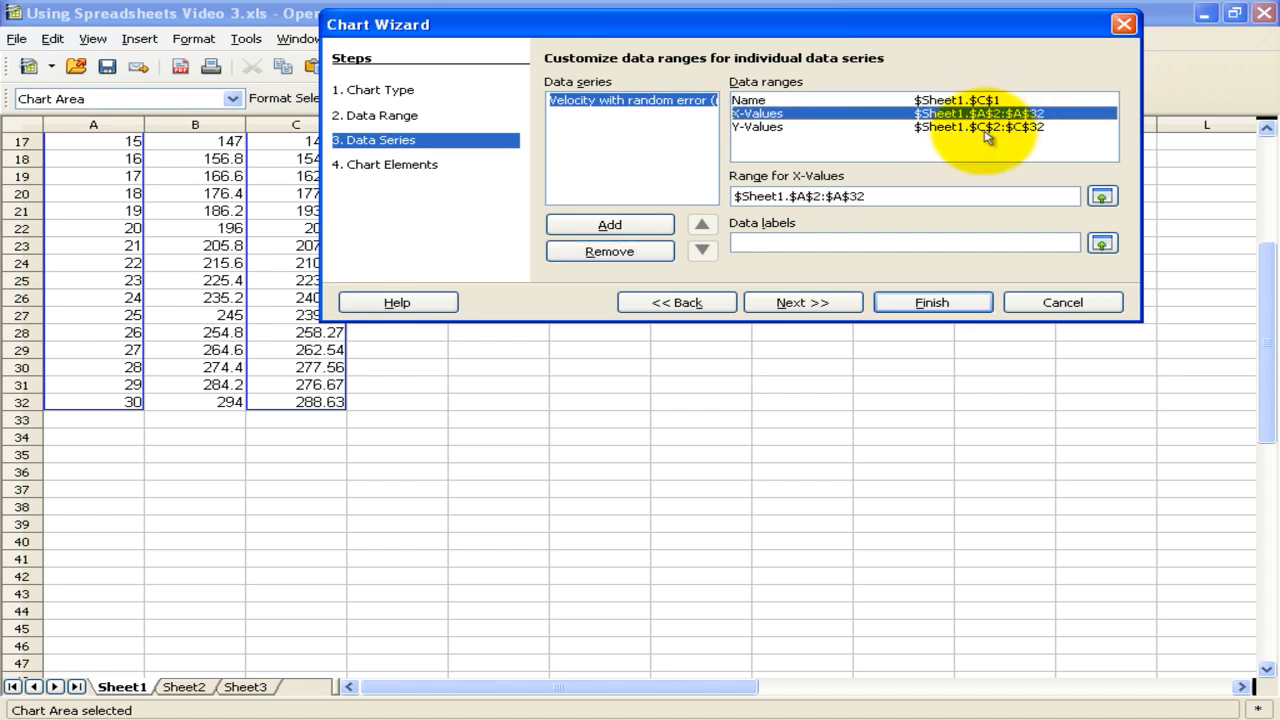
{"action": "left_click", "coordinate": [986, 128]}
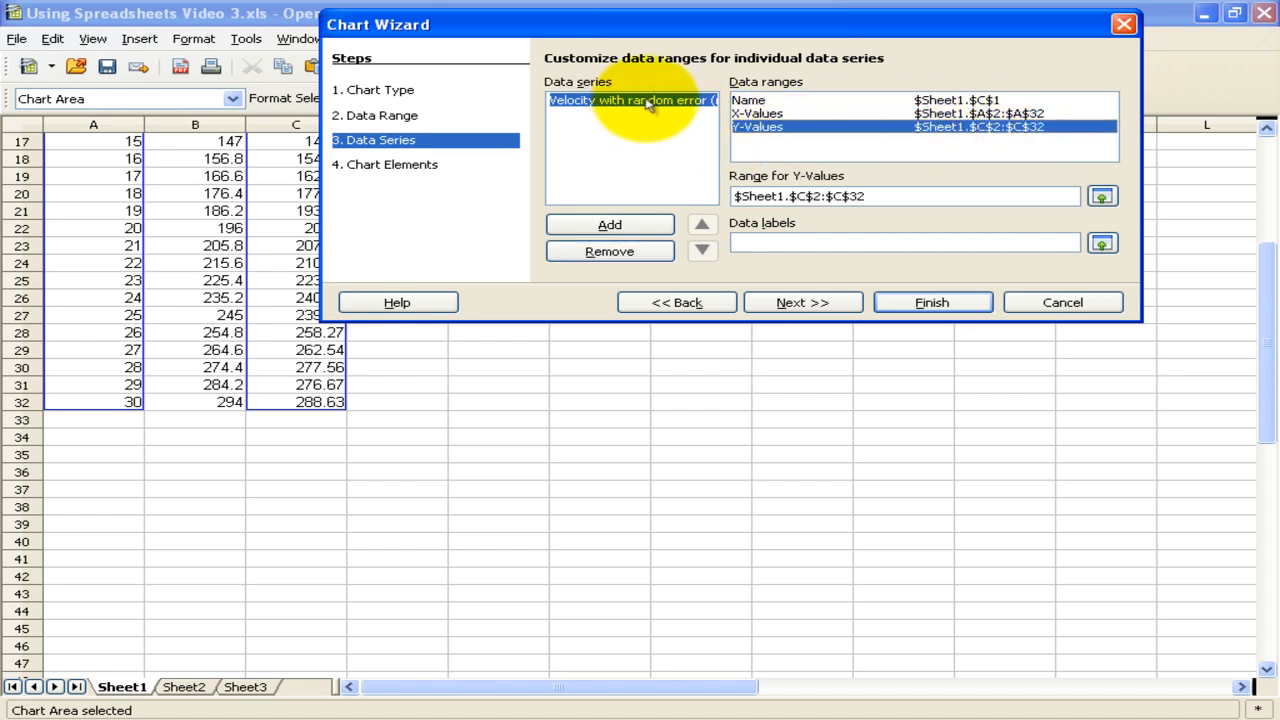
Title the chart "Velocity with Error vs Time", label the axes "Time (s)" and "Velocity (m/s)", hide the legend and finish the chart
{"action": "left_click", "coordinate": [388, 166]}
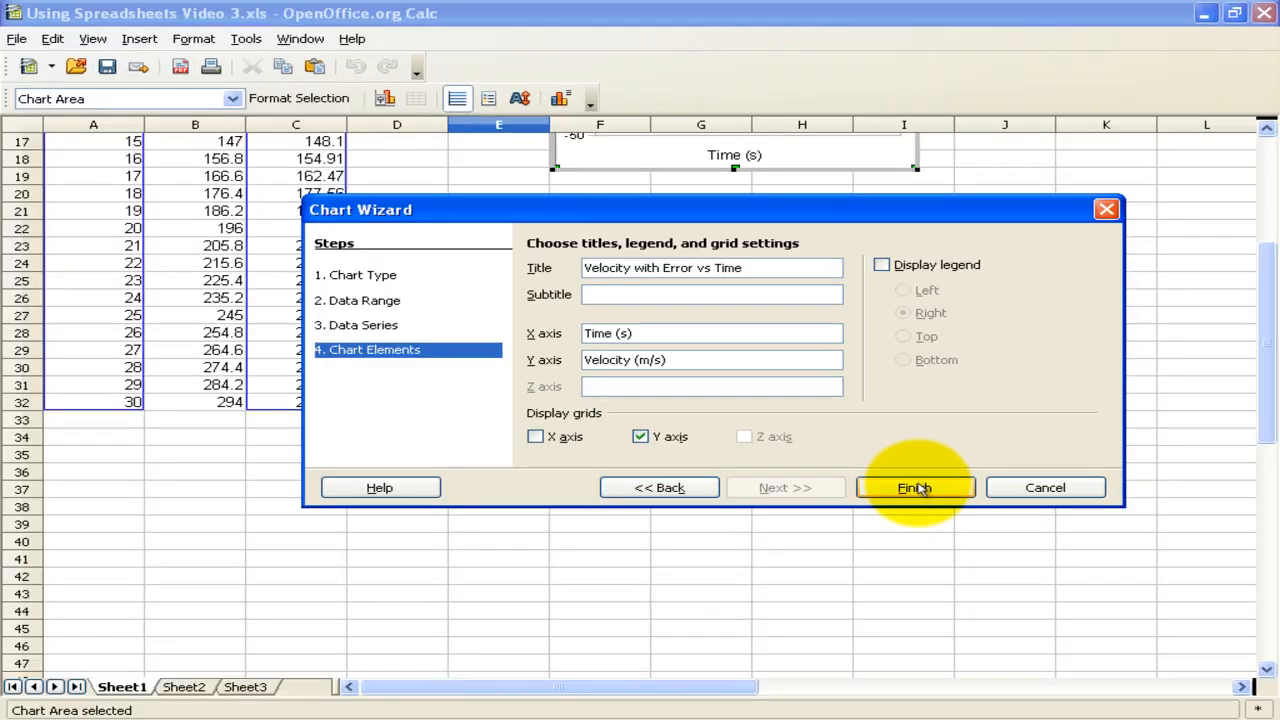
{"action": "left_click", "coordinate": [860, 485]}
{"action": "scroll", "coordinate": [700, 420], "scroll_direction": "up", "scroll_amount": 5}
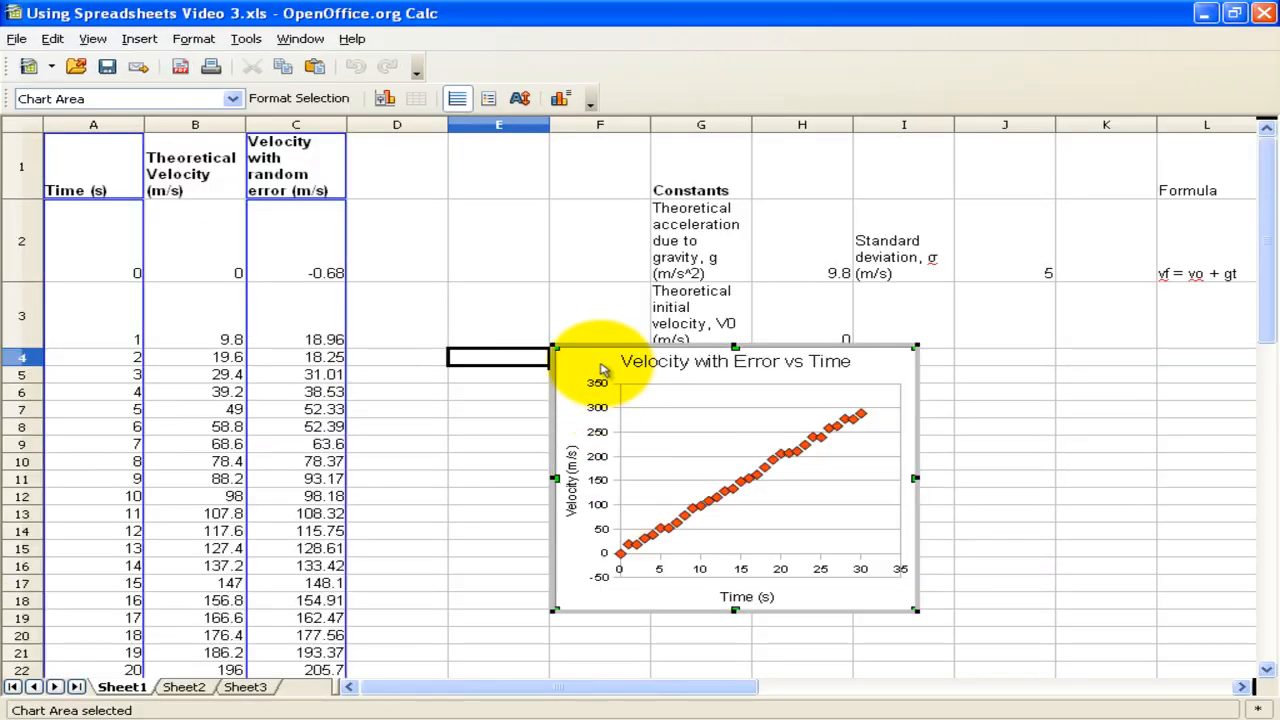
Move the chart beside the data so it starts at cell E4, and enlarge it to about 5.87 by 4.20 inches
{"action": "left_click", "coordinate": [492, 474]}
{"action": "left_click", "coordinate": [573, 440]}
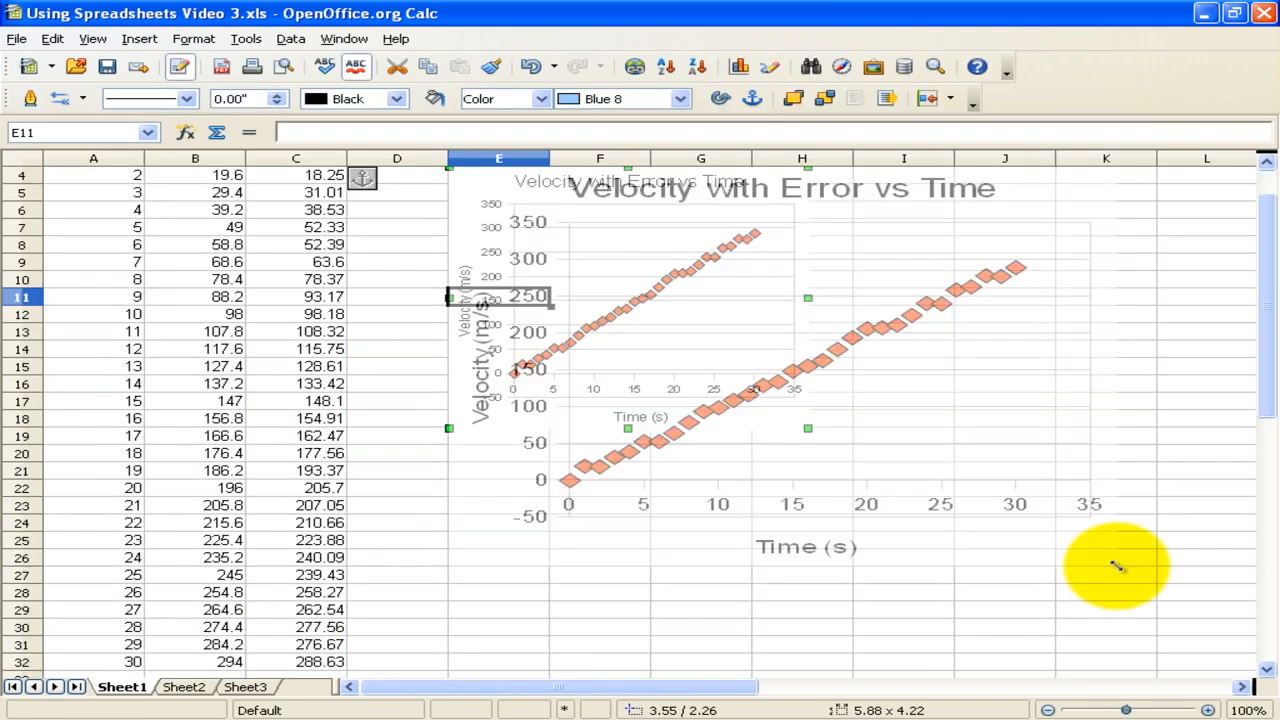
{"action": "left_click_drag", "start_coordinate": [1117, 566], "coordinate": [1114, 550]}
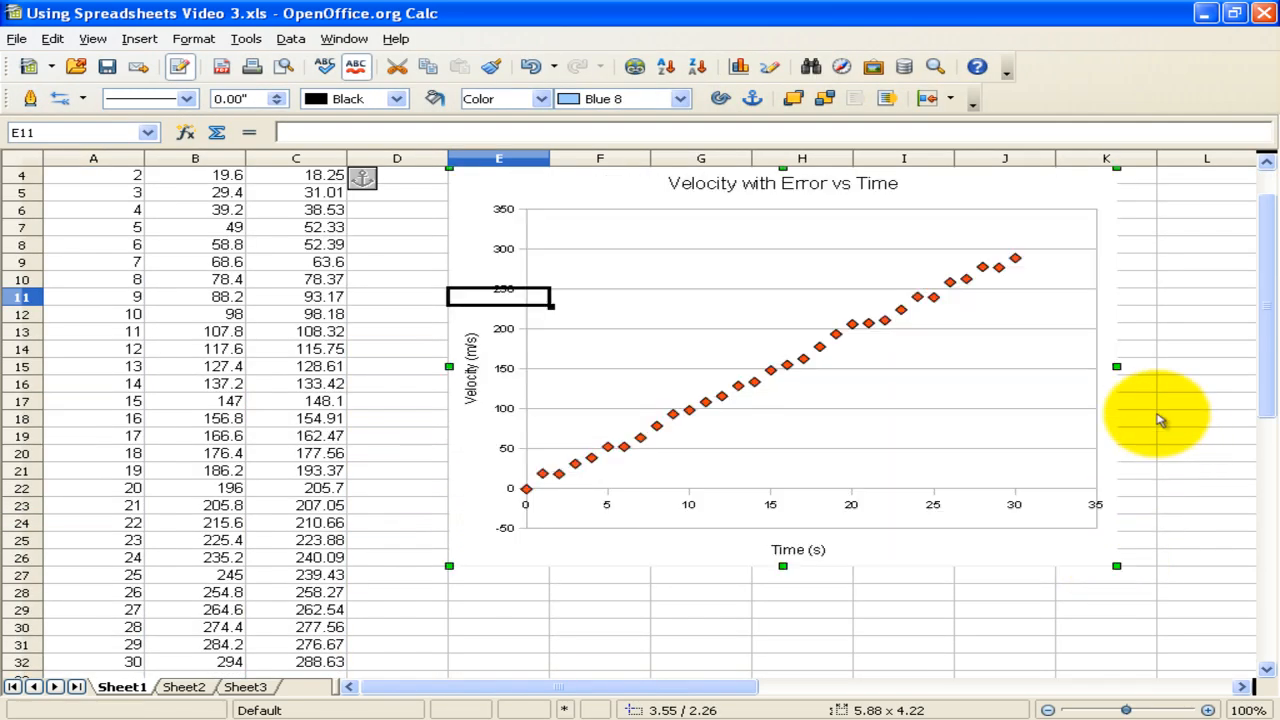
{"action": "left_click", "coordinate": [417, 260]}
{"action": "scroll", "coordinate": [417, 260], "scroll_direction": "up", "scroll_amount": 1}
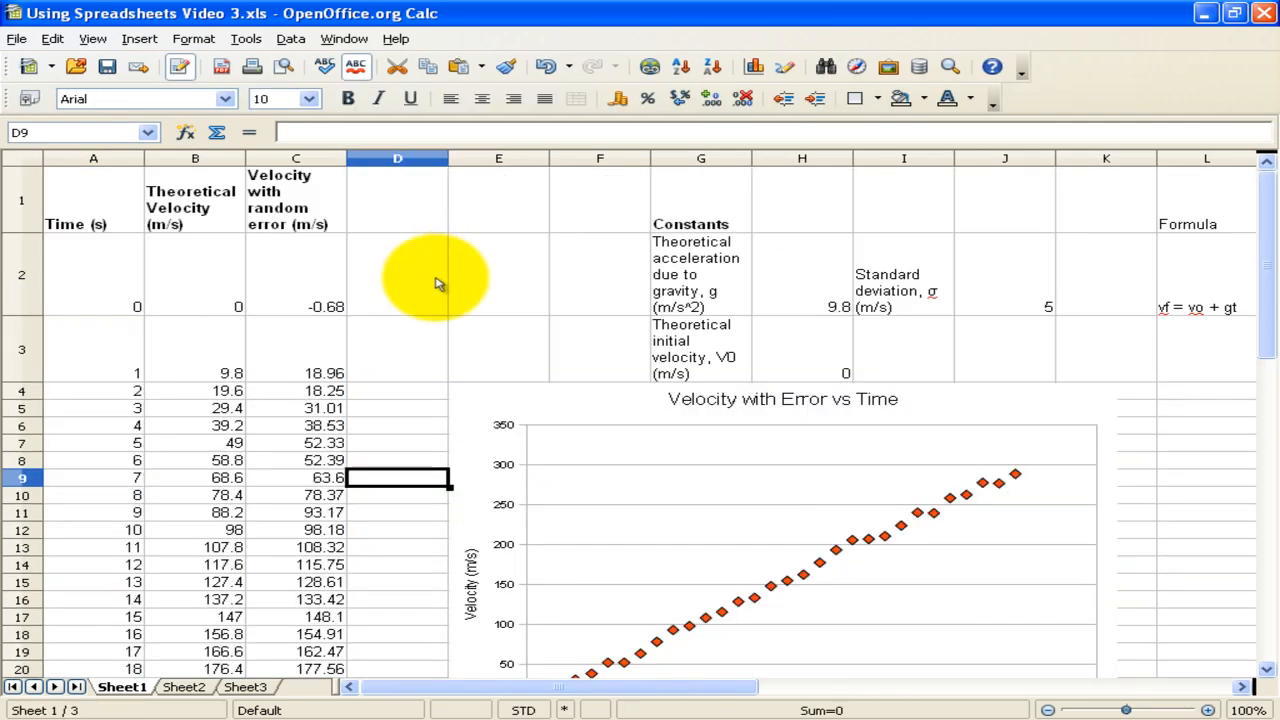
{"action": "scroll", "coordinate": [443, 286], "scroll_direction": "down", "scroll_amount": 1}
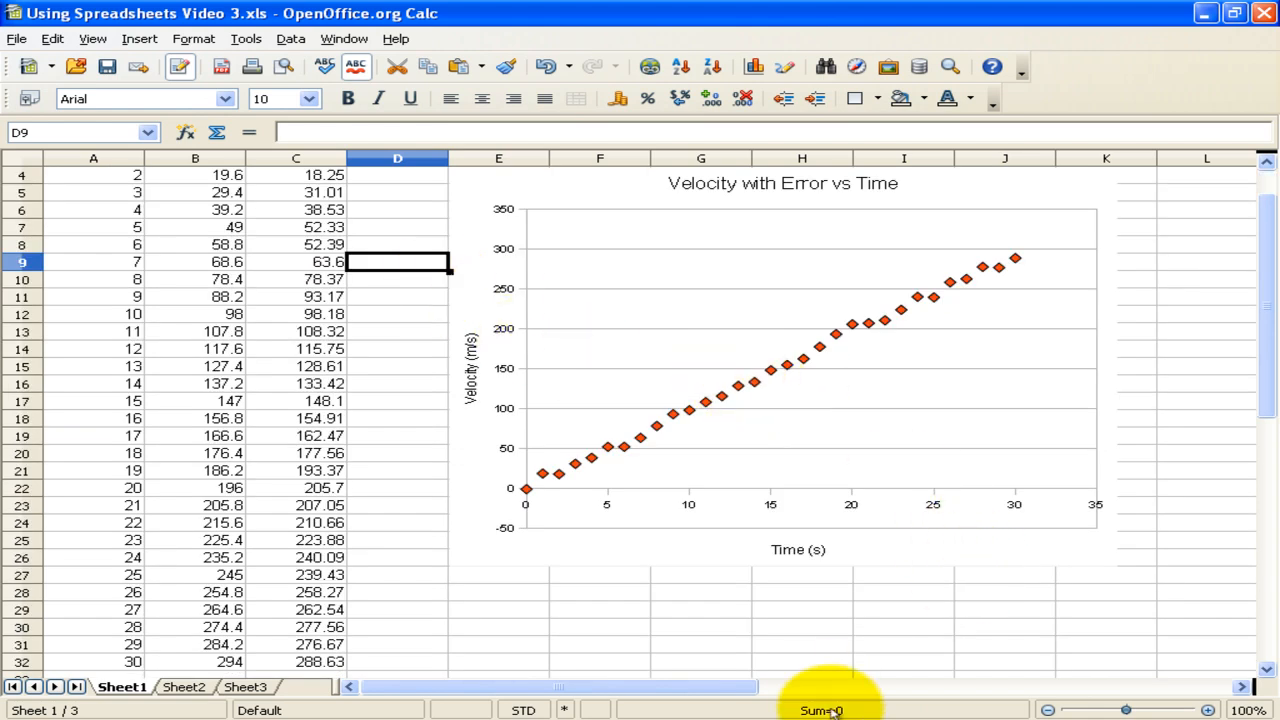
{"action": "scroll", "coordinate": [499, 398], "scroll_direction": "up", "scroll_amount": 1}
Copy the chart and paste it into the "Using Spreadsheets Video 3" page in Microsoft Office OneNote
{"action": "left_click", "coordinate": [499, 398]}
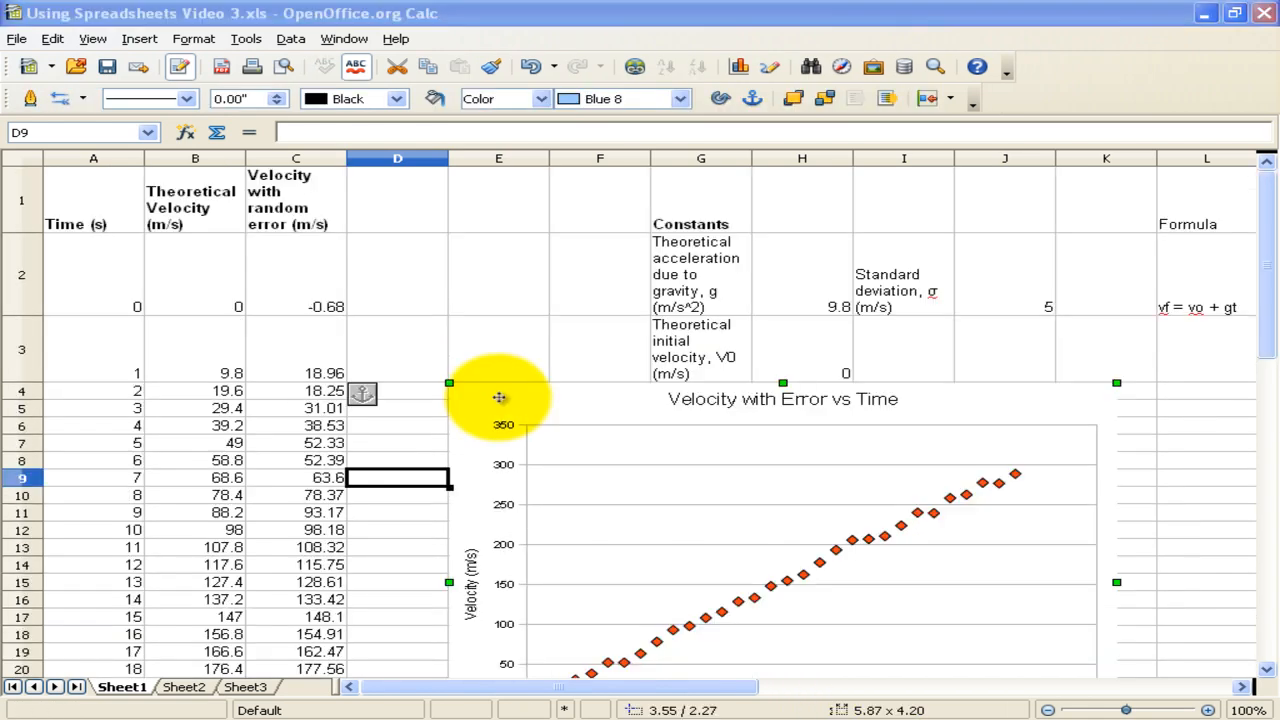
{"action": "right_click", "coordinate": [499, 398]}
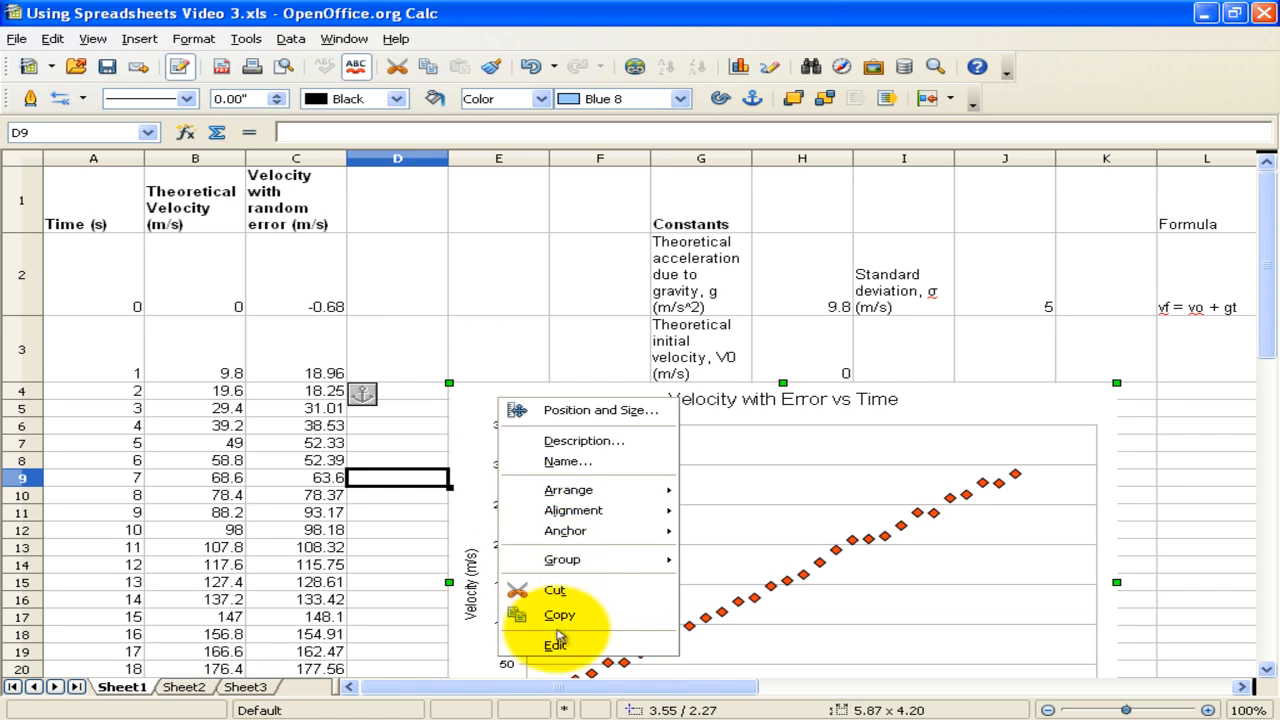
{"action": "left_click", "coordinate": [560, 615]}
{"action": "left_click", "coordinate": [757, 705]}
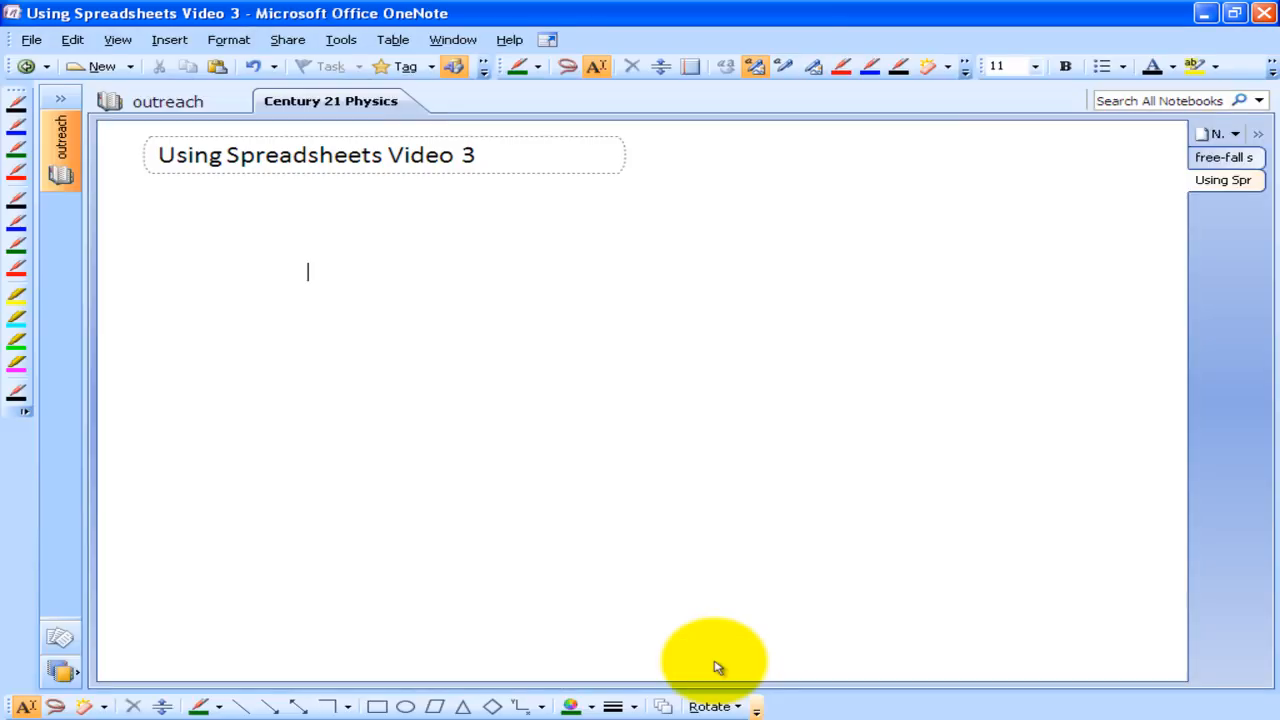
{"action": "key", "text": "ctrl+v"}
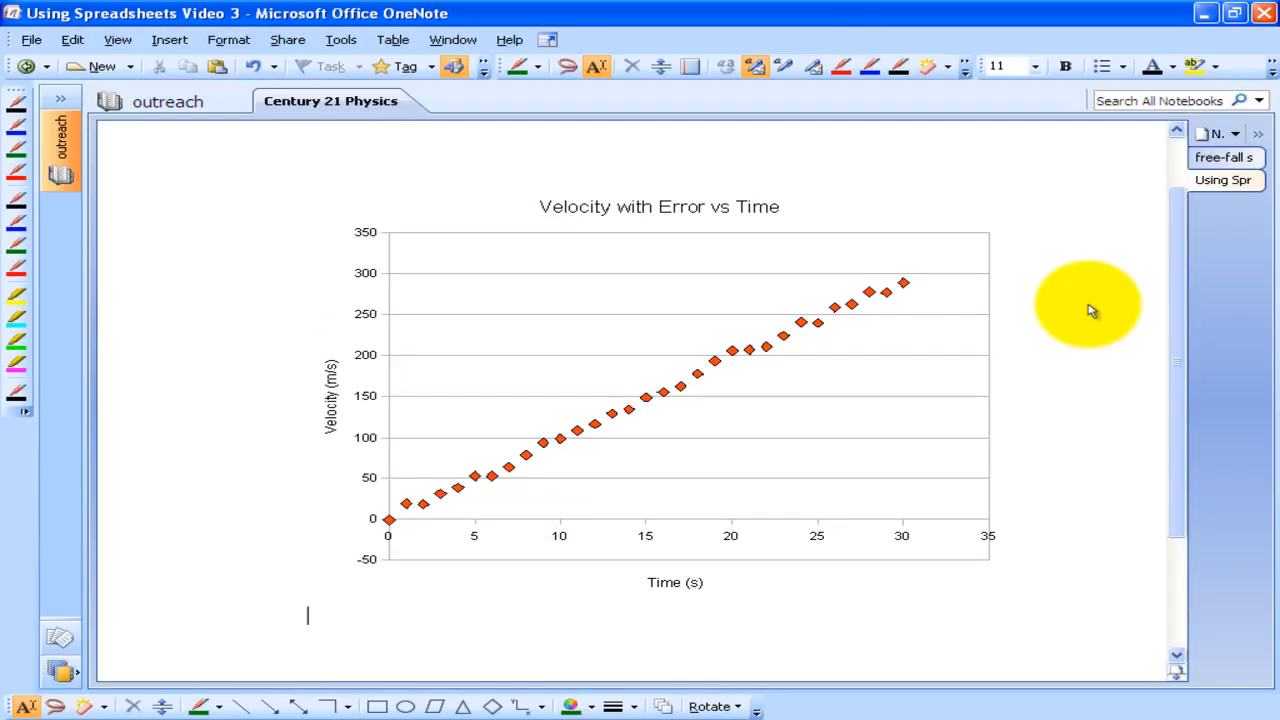
Handwrite y=mx+b in green above the chart and draw a straight green best-fit line through the data points
{"action": "left_click", "coordinate": [20, 245]}
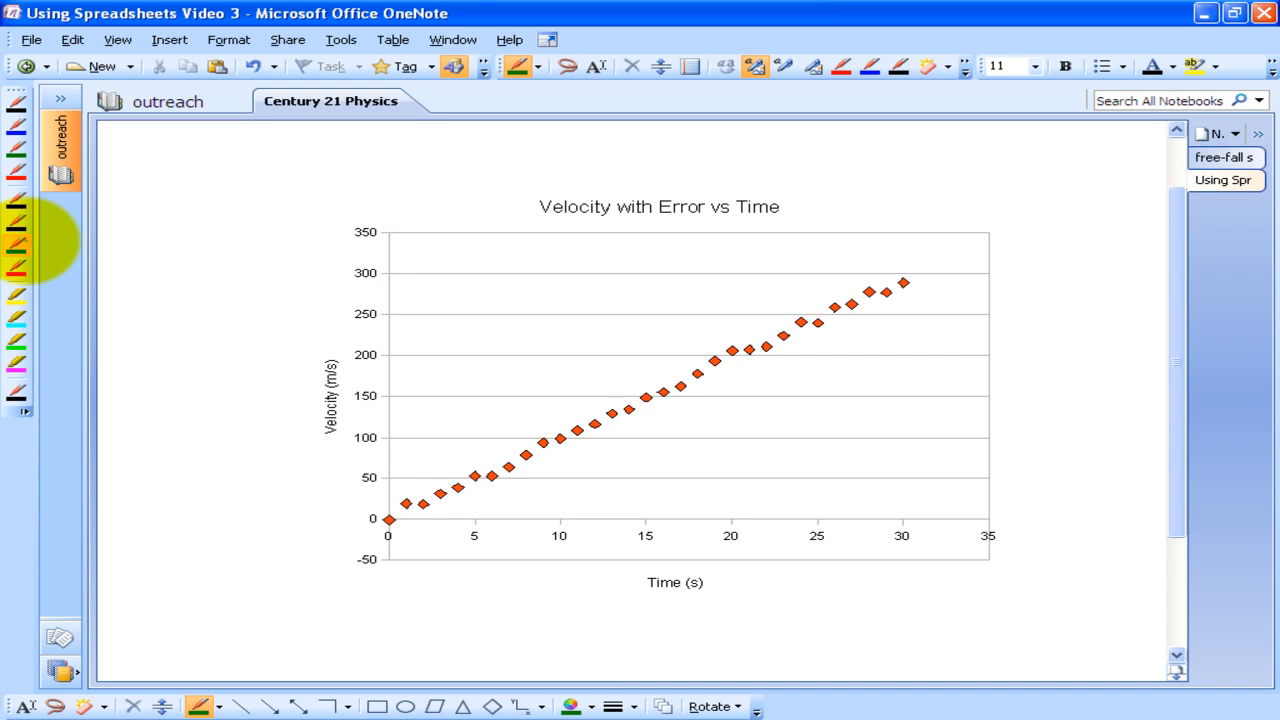
{"action": "left_click_drag", "start_coordinate": [355, 597], "coordinate": [1066, 289]}
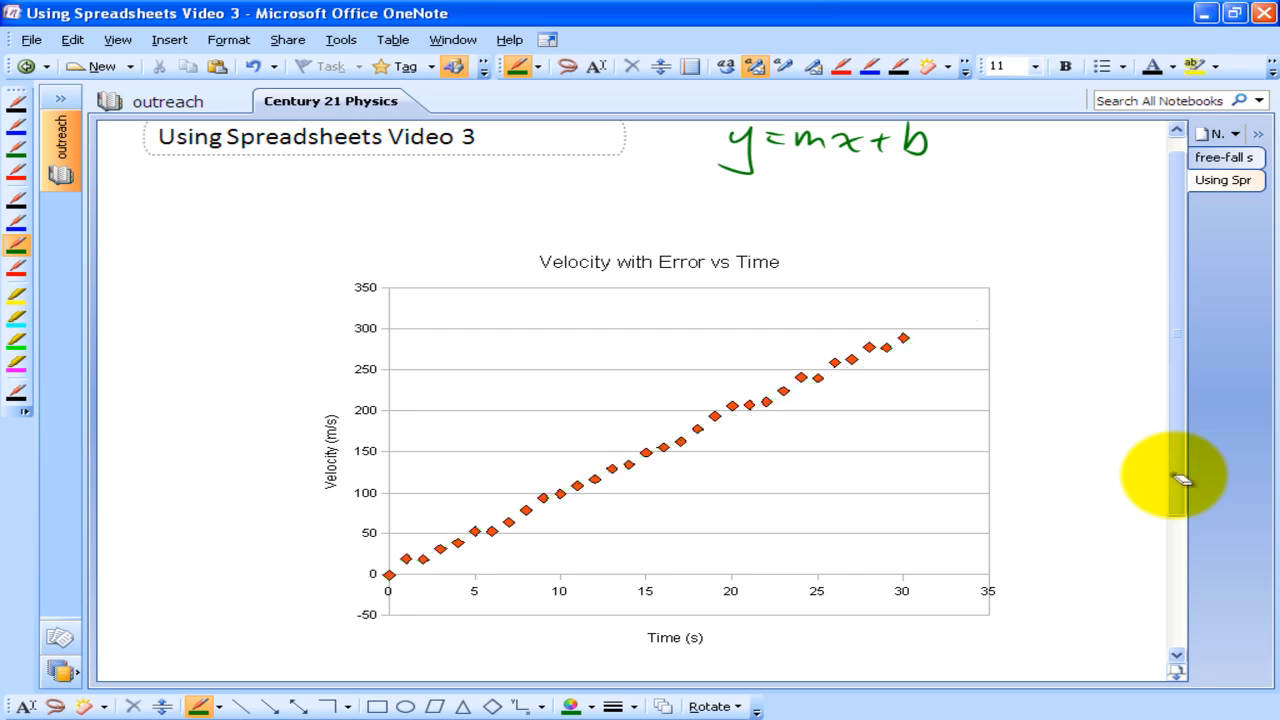
{"action": "left_click", "coordinate": [241, 705]}
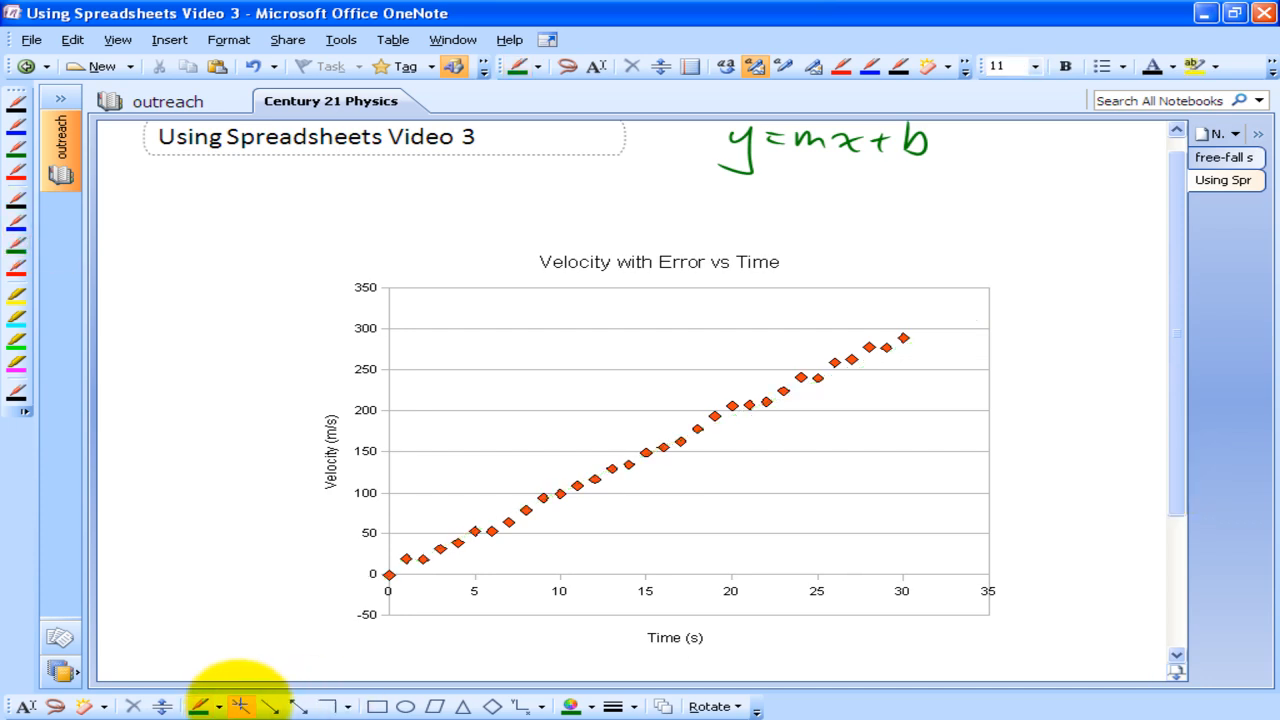
{"action": "left_click_drag", "start_coordinate": [368, 590], "coordinate": [1015, 279]}
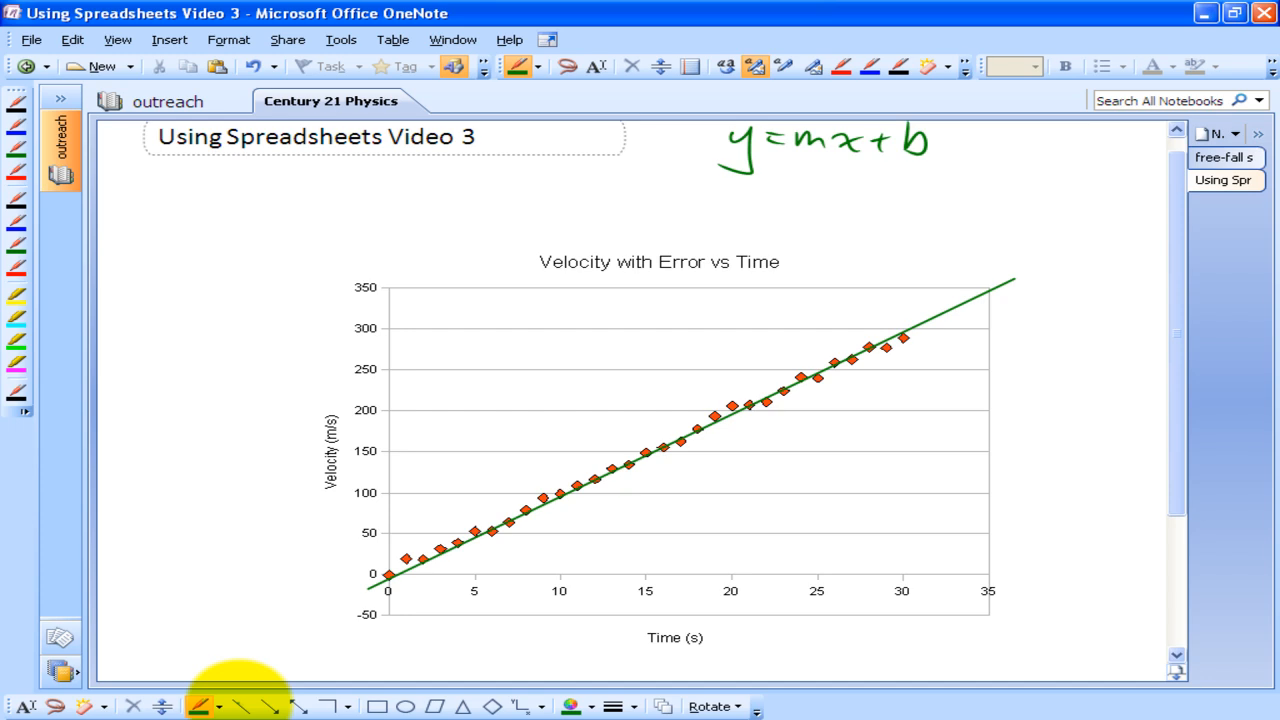
Highlight the line's intercept near the origin and the b in the equation in yellow, and undo both highlights
{"action": "left_click", "coordinate": [17, 295]}
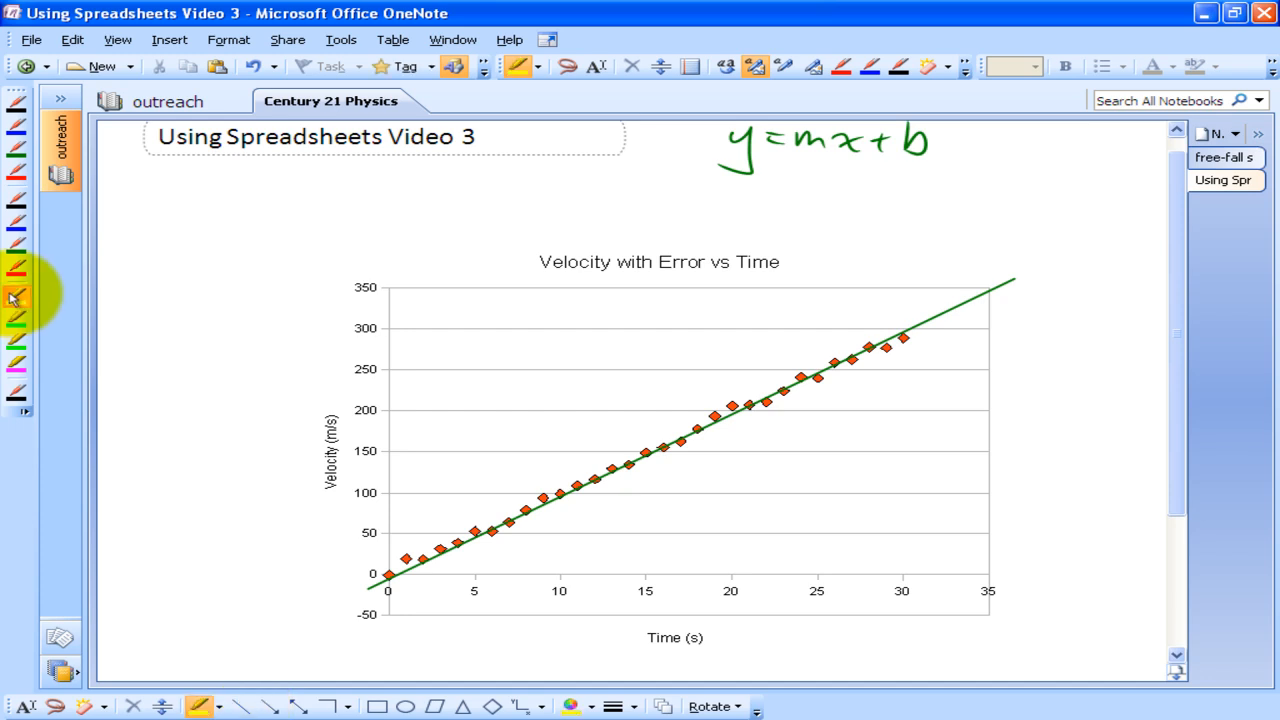
{"action": "mouse_move", "coordinate": [302, 568]}
{"action": "left_mouse_down"}
{"action": "mouse_move", "coordinate": [370, 553]}
{"action": "mouse_move", "coordinate": [476, 603]}
{"action": "left_mouse_up"}
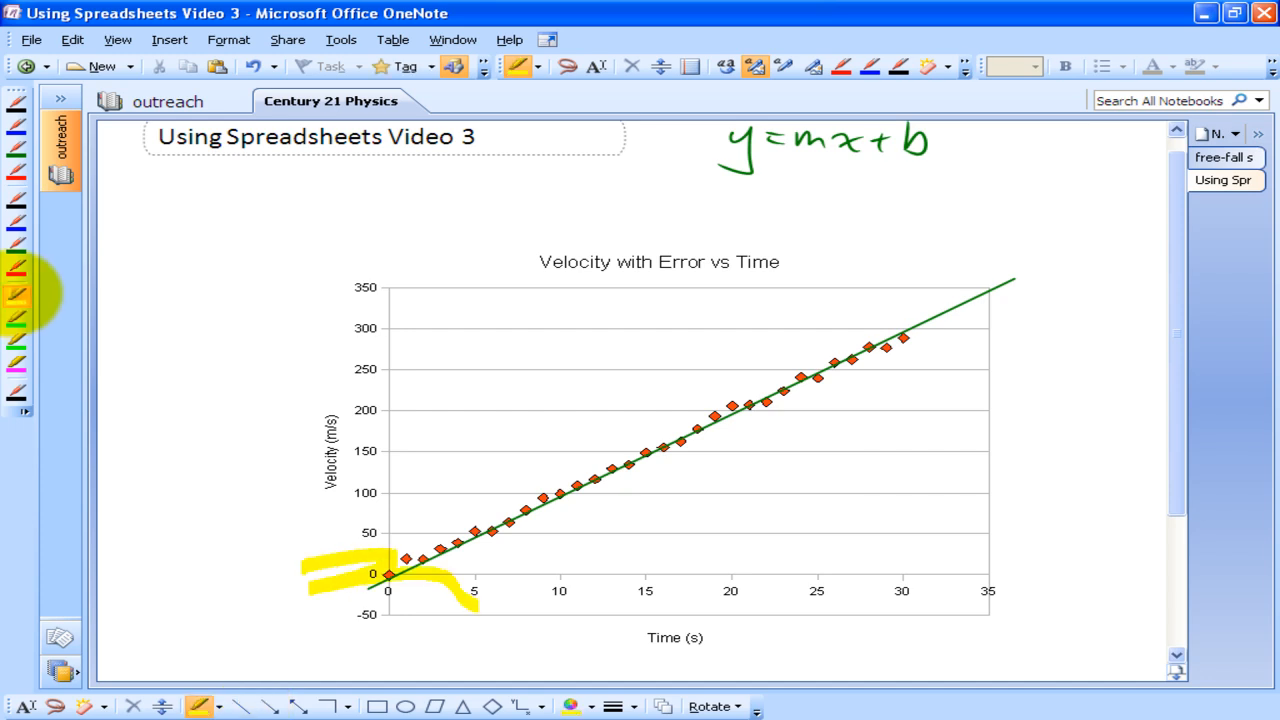
{"action": "left_click_drag", "start_coordinate": [1175, 263], "coordinate": [1175, 243]}
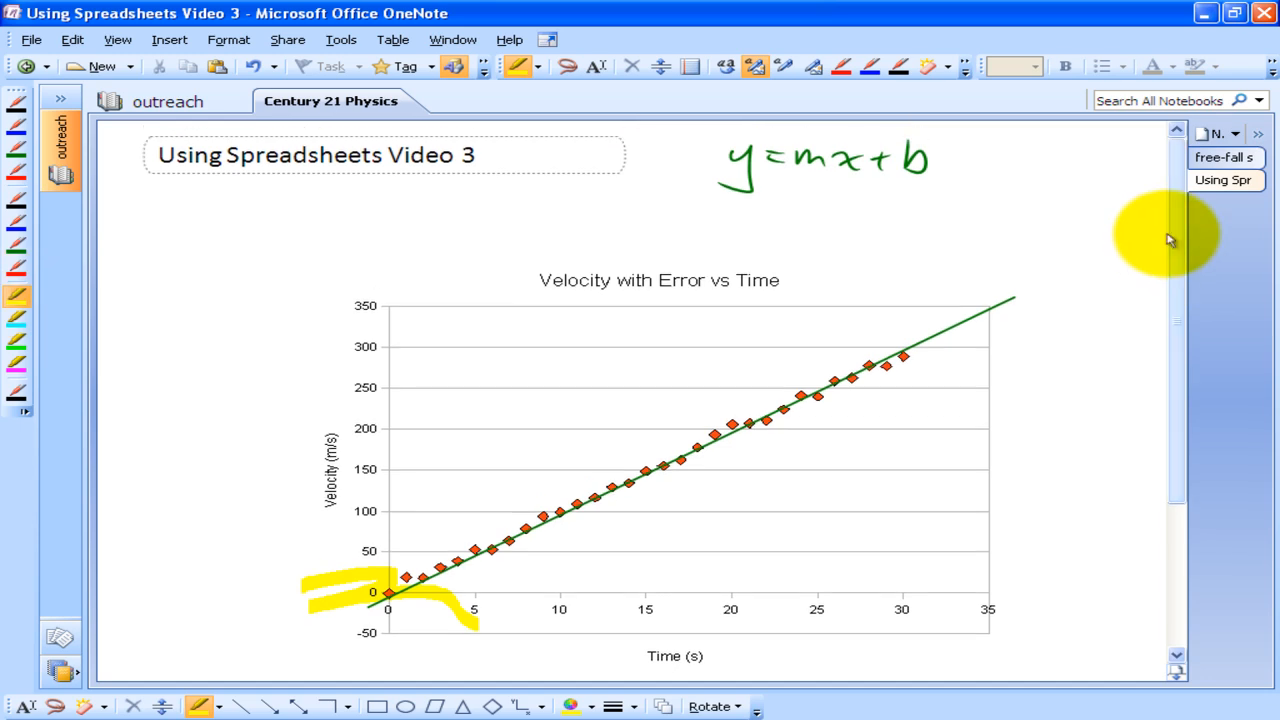
{"action": "left_click_drag", "start_coordinate": [877, 142], "coordinate": [960, 194]}
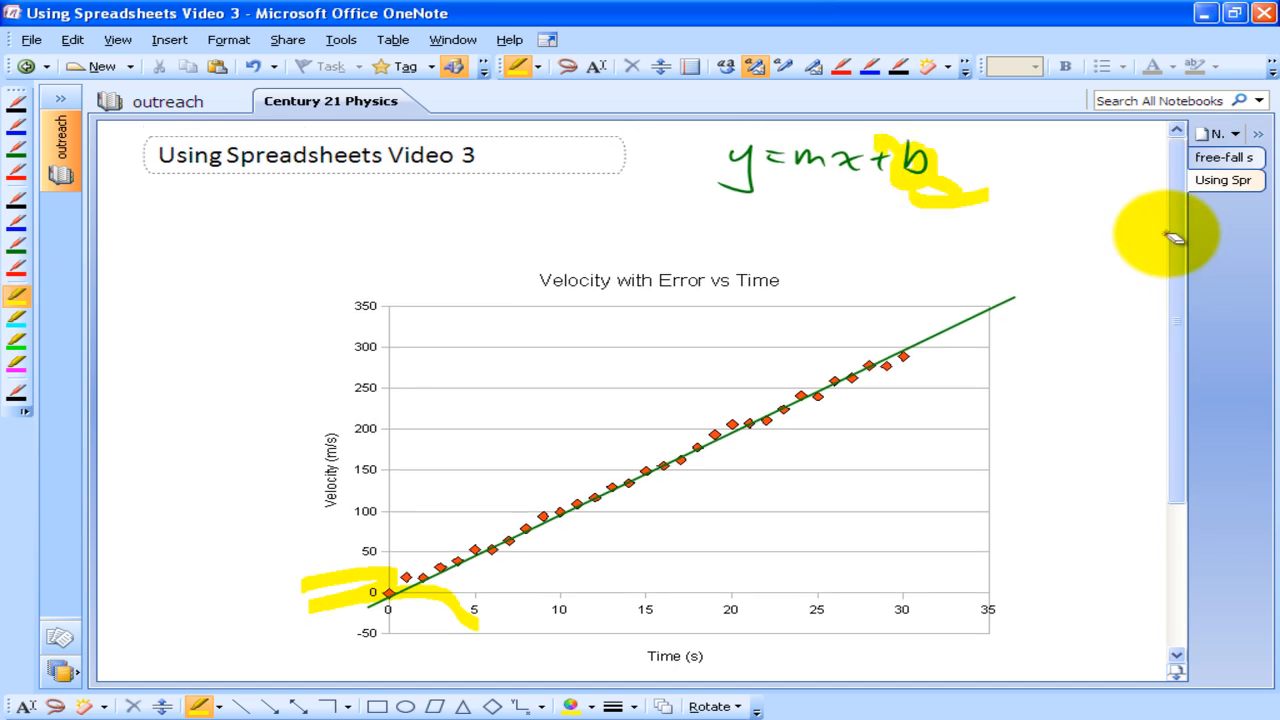
{"action": "key", "text": "ctrl+z"}
{"action": "key", "text": "ctrl+z"}
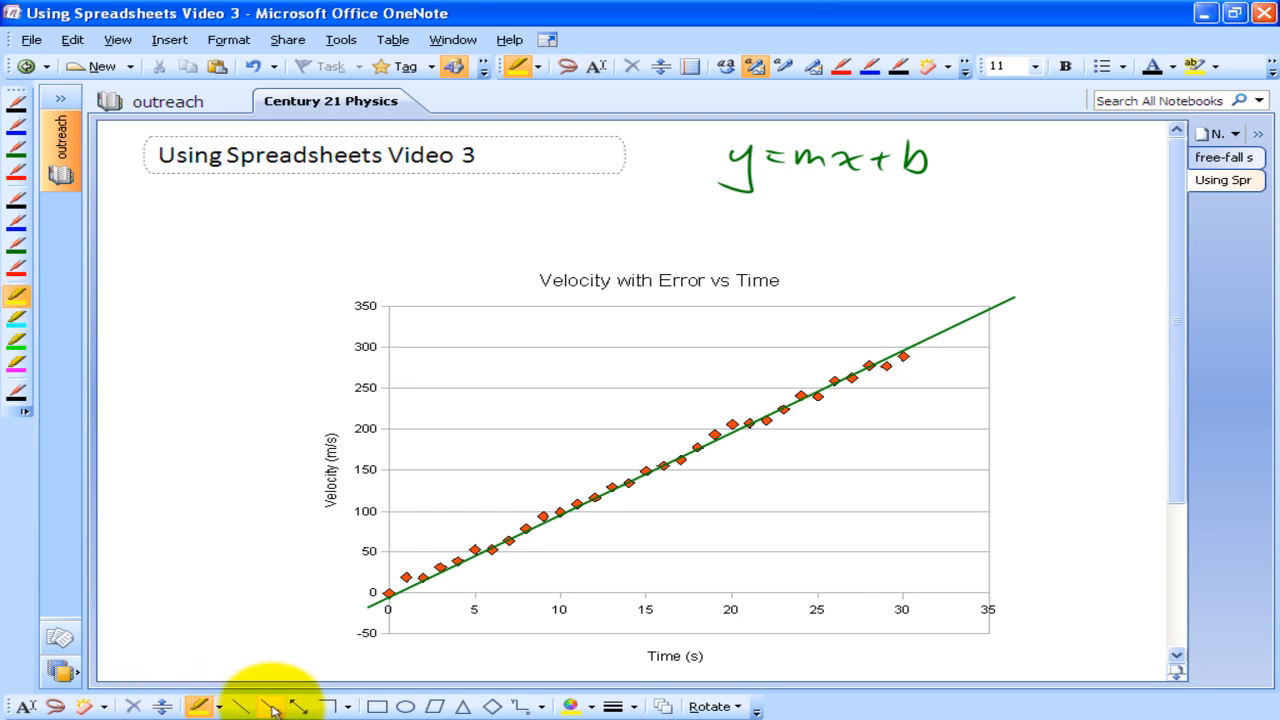
Draw a steeper straight blue line from the origin, highlight along the upper data points in yellow, and undo the highlight and the line
{"action": "left_click", "coordinate": [16, 244]}
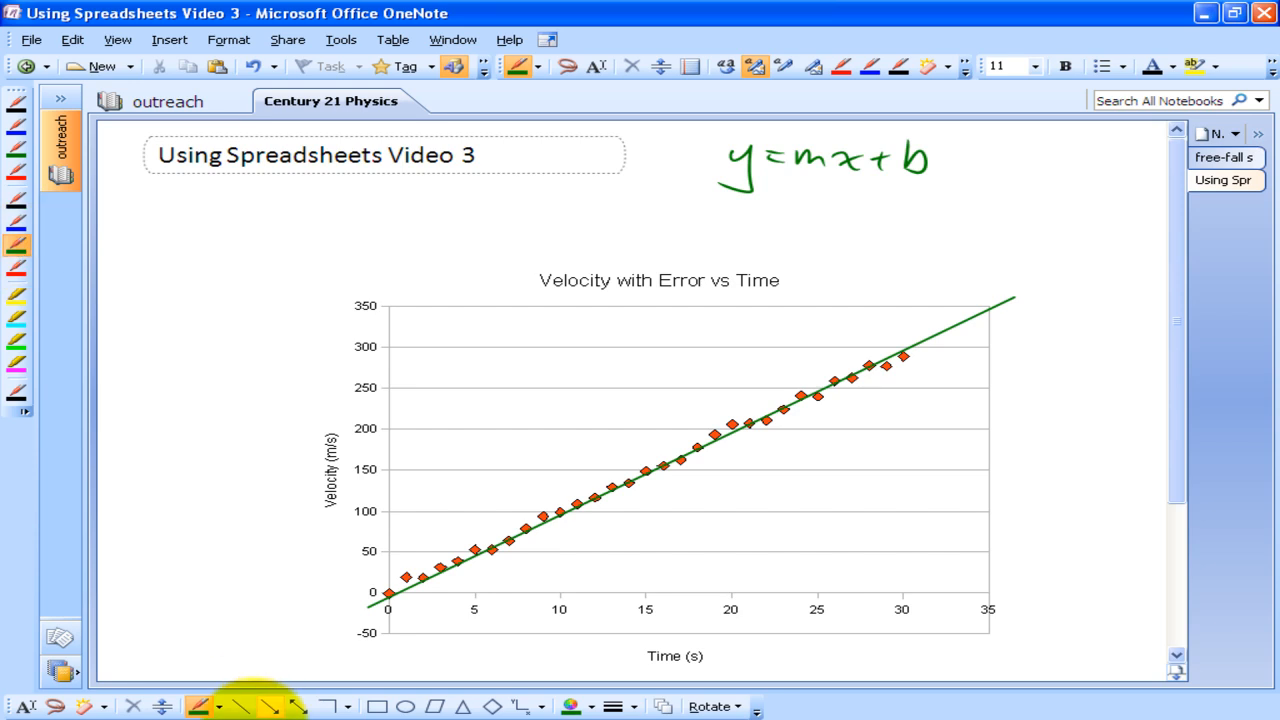
{"action": "left_click", "coordinate": [18, 223]}
{"action": "left_click", "coordinate": [243, 708]}
{"action": "mouse_move", "coordinate": [368, 607]}
{"action": "left_mouse_down"}
{"action": "mouse_move", "coordinate": [909, 288]}
{"action": "mouse_move", "coordinate": [1060, 229]}
{"action": "left_mouse_up"}
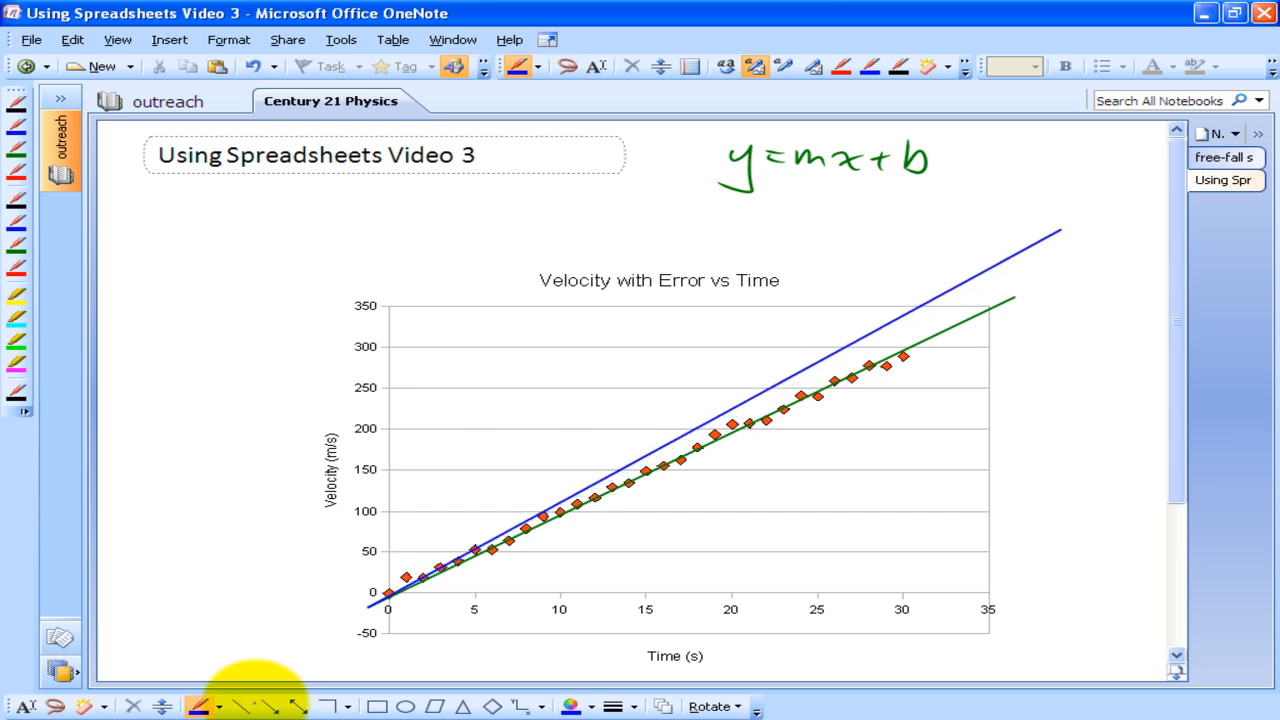
{"action": "left_click", "coordinate": [18, 298]}
{"action": "left_click_drag", "start_coordinate": [548, 510], "coordinate": [930, 318]}
{"action": "key", "text": "ctrl+z"}
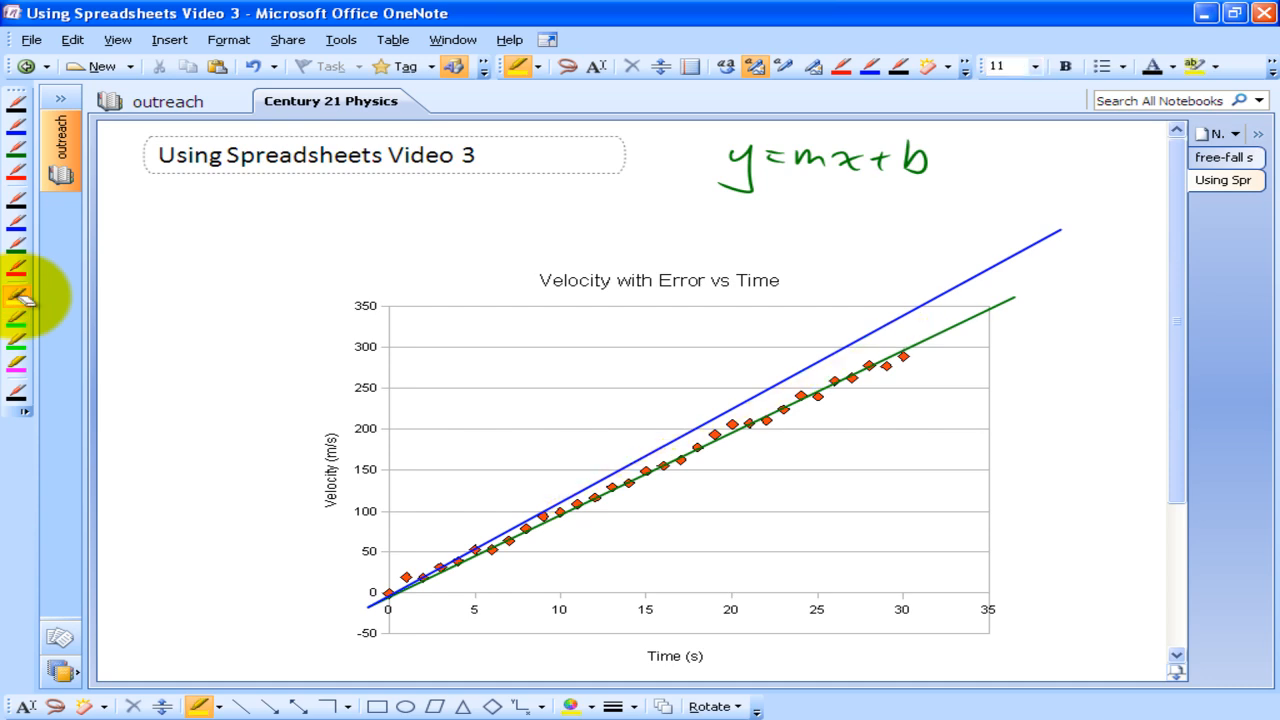
{"action": "key", "text": "ctrl+z"}
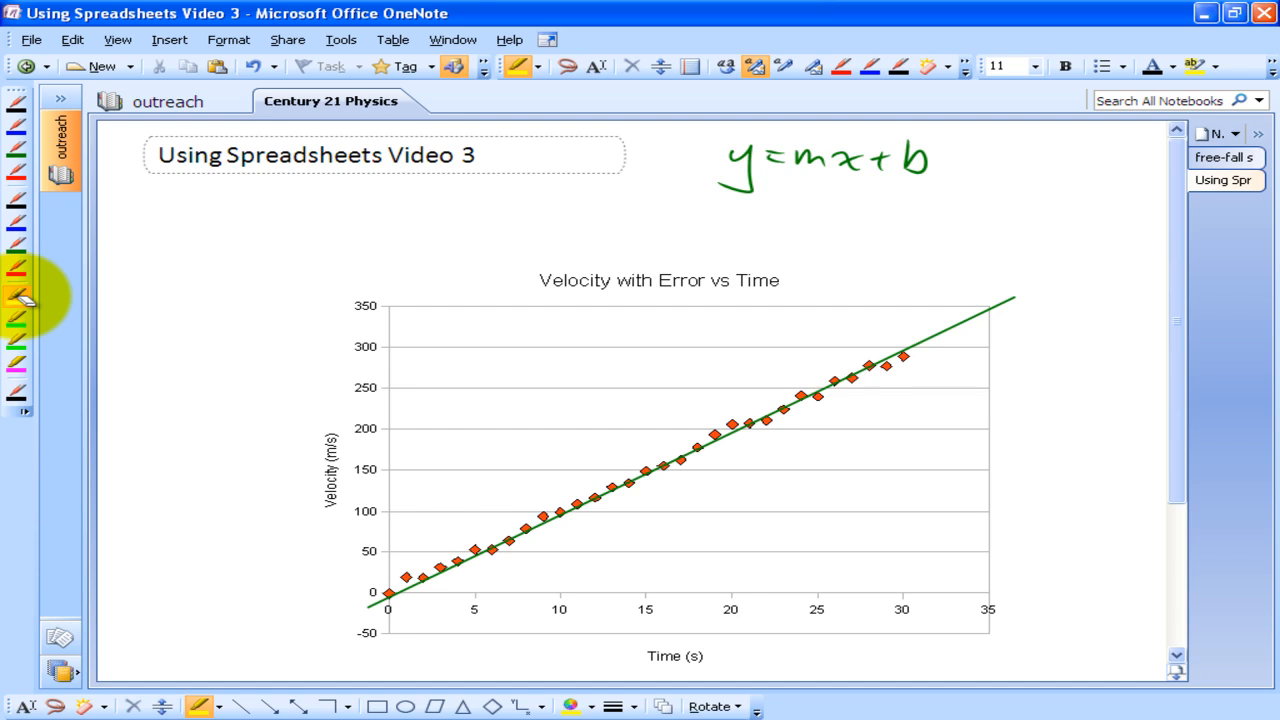
Highlight the m and the b in the equation in yellow, and undo both highlights
{"action": "mouse_move", "coordinate": [780, 143]}
{"action": "left_mouse_down"}
{"action": "mouse_move", "coordinate": [823, 162]}
{"action": "mouse_move", "coordinate": [836, 212]}
{"action": "left_mouse_up"}
{"action": "left_click_drag", "start_coordinate": [874, 134], "coordinate": [958, 207]}
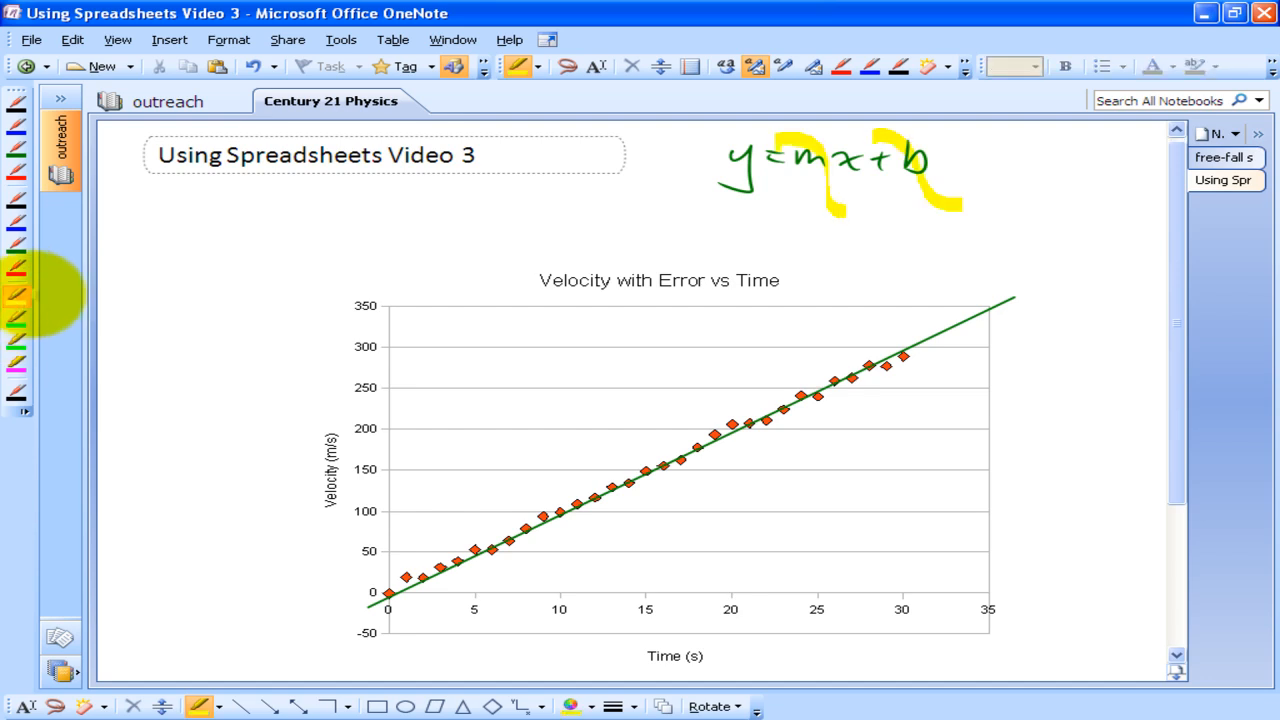
{"action": "key", "text": "ctrl+z"}
{"action": "key", "text": "ctrl+z"}
Handwrite the word "parameters" in blue beneath the equation y=mx+b
{"action": "left_click", "coordinate": [20, 222]}
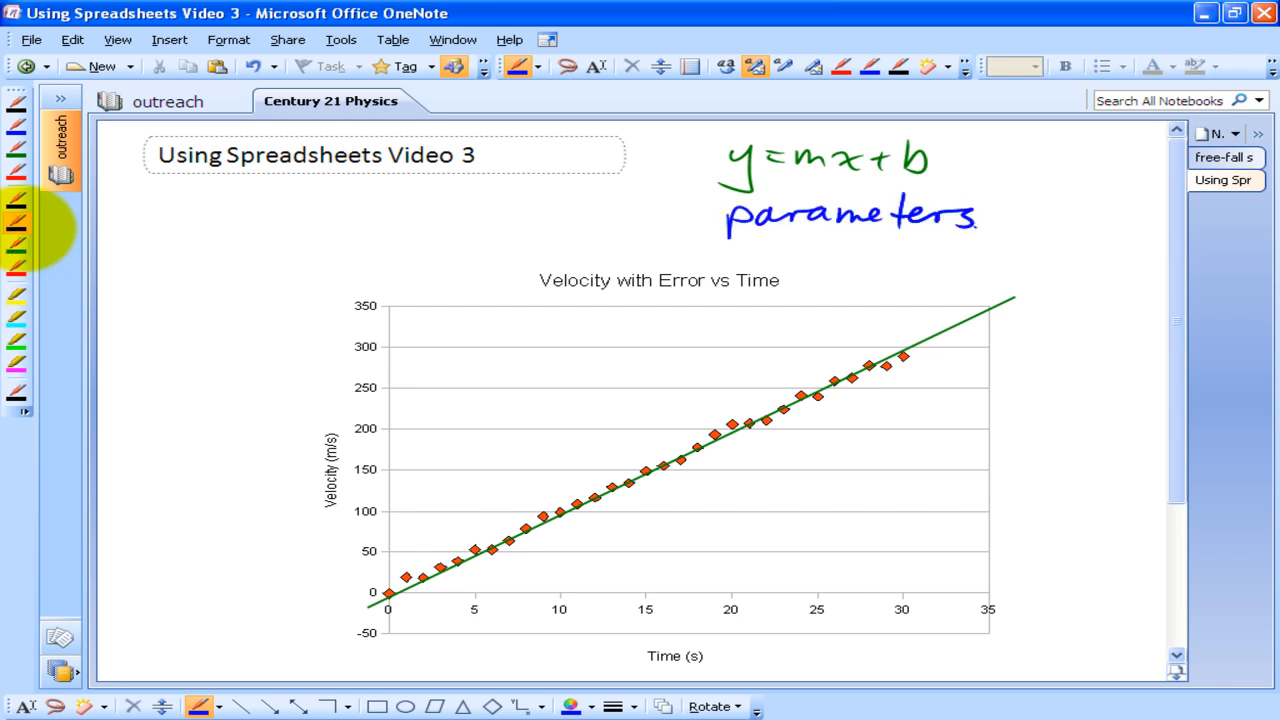
Highlight the m and the b in y=mx+b in yellow once more, and undo both highlights
{"action": "left_click", "coordinate": [22, 295]}
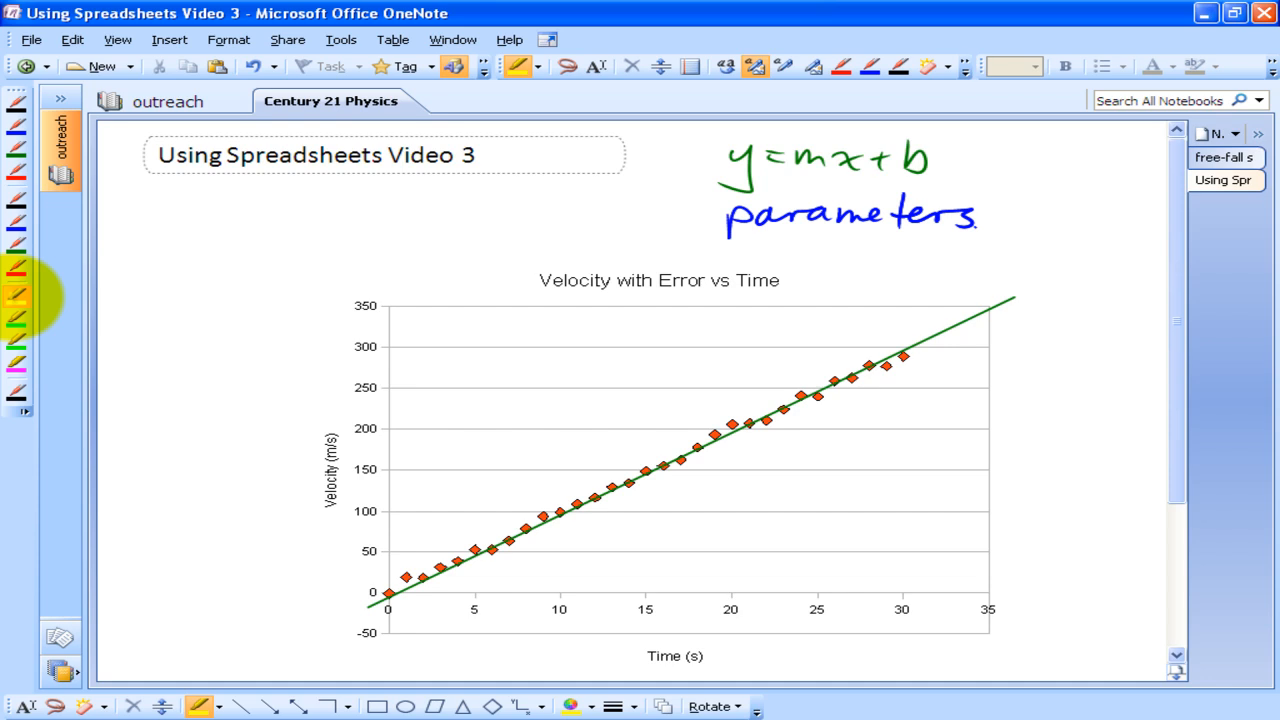
{"action": "left_click_drag", "start_coordinate": [785, 133], "coordinate": [848, 187]}
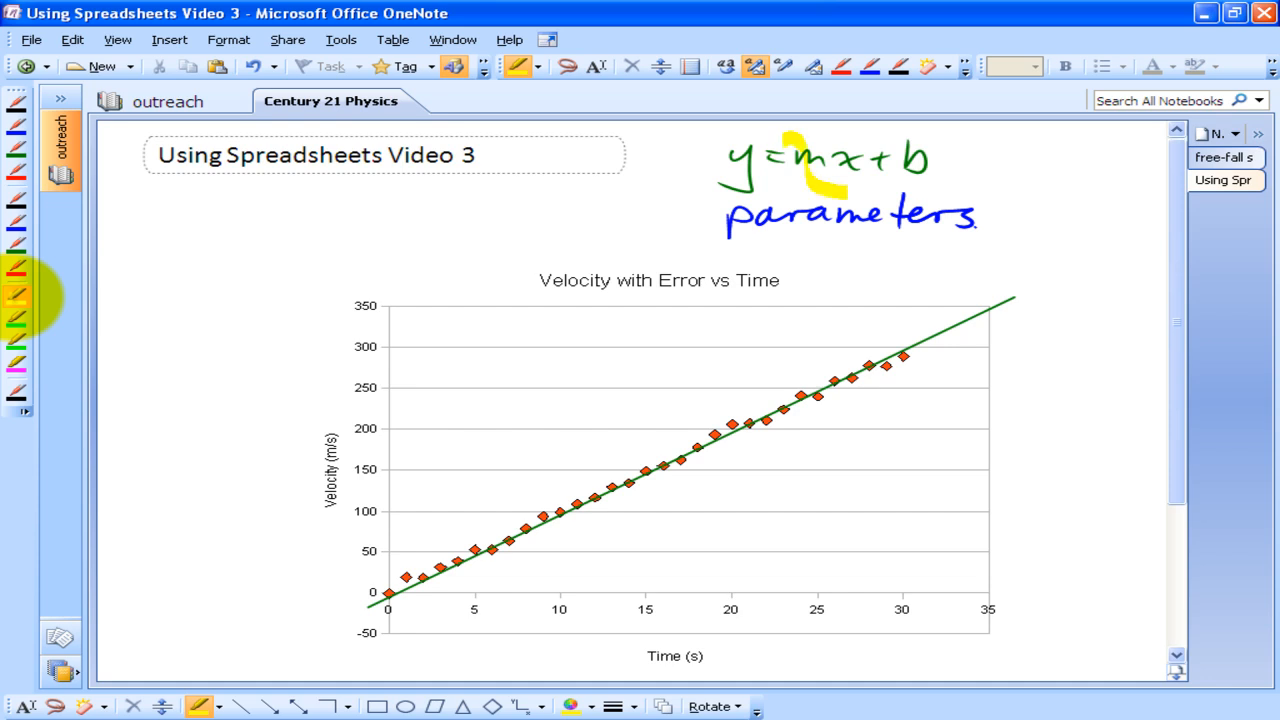
{"action": "left_click_drag", "start_coordinate": [875, 134], "coordinate": [968, 183]}
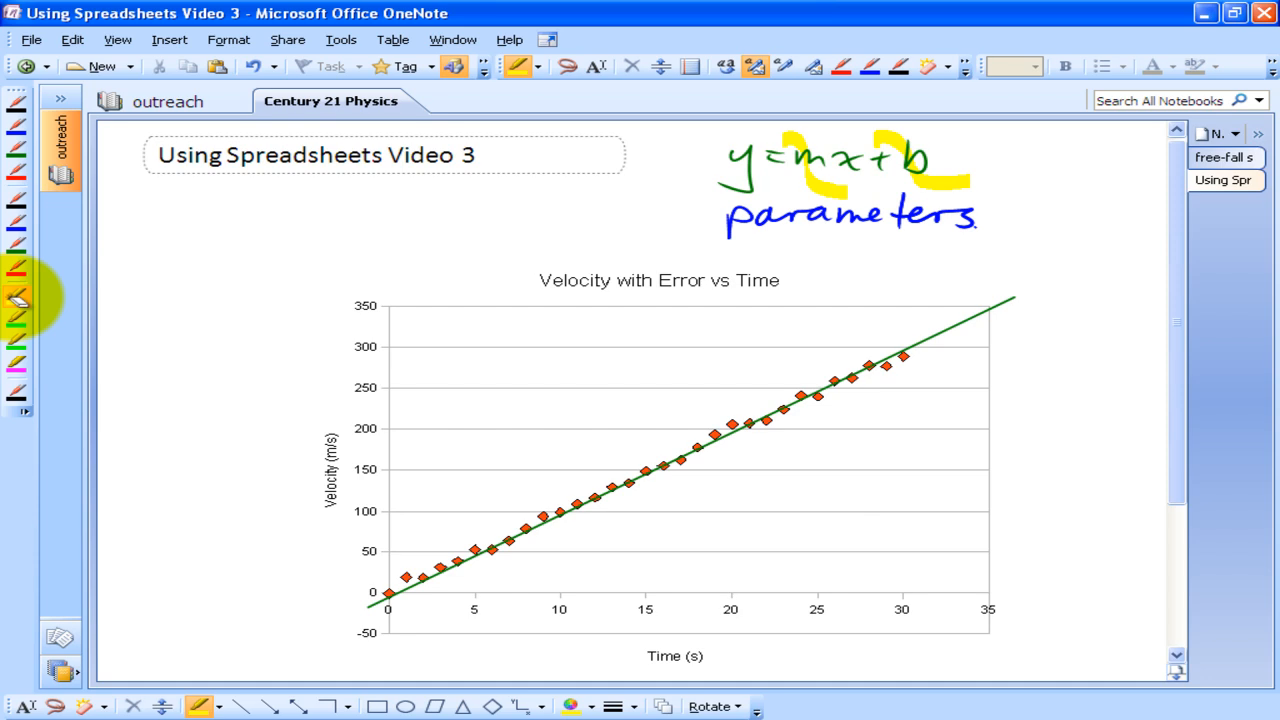
{"action": "key", "text": "ctrl+z"}
{"action": "key", "text": "ctrl+z"}
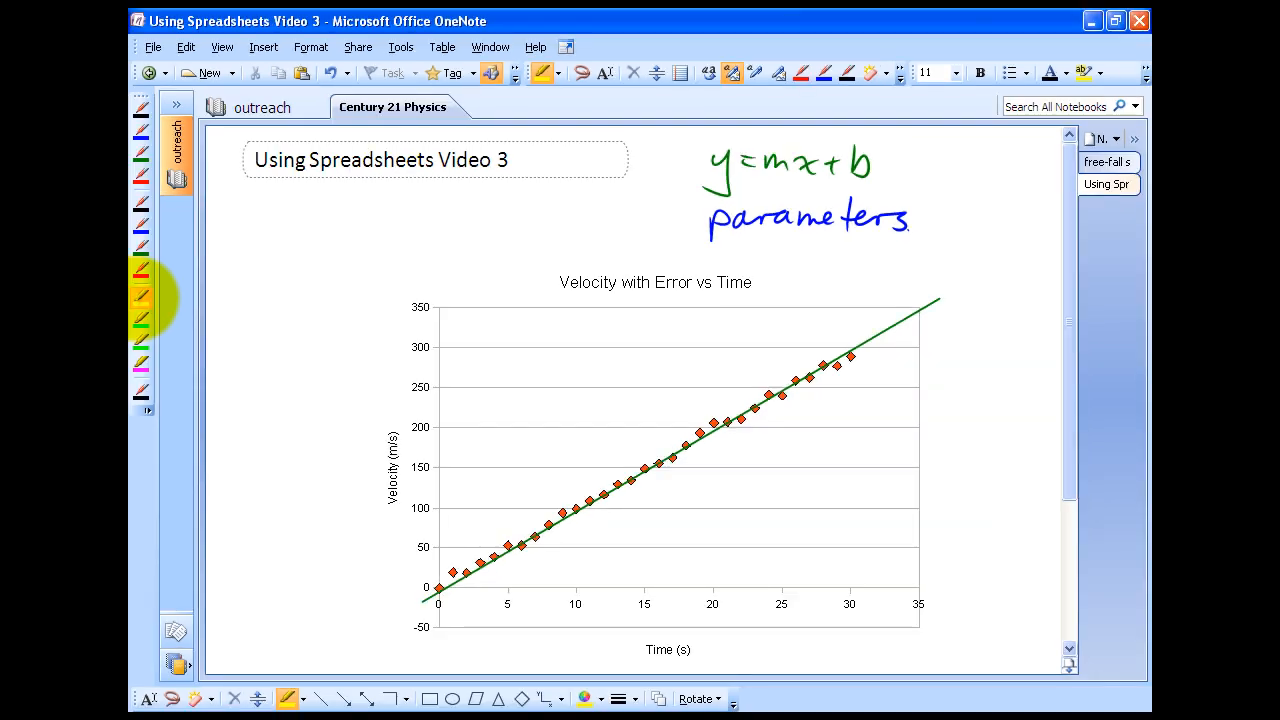
Draw a long yellow highlighter stroke across the equation y=mx+b, and highlight the m and the b
{"action": "mouse_move", "coordinate": [632, 207]}
{"action": "left_mouse_down"}
{"action": "mouse_move", "coordinate": [938, 140]}
{"action": "mouse_move", "coordinate": [1023, 147]}
{"action": "left_mouse_up"}
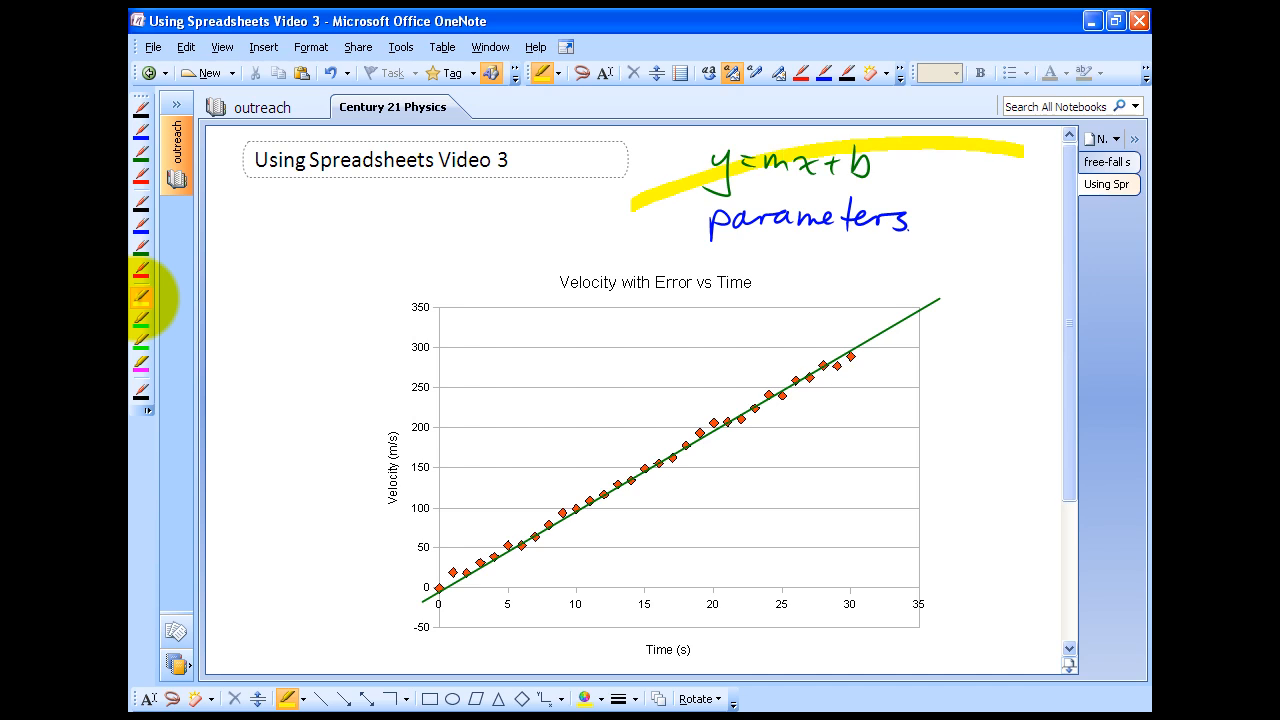
{"action": "left_click_drag", "start_coordinate": [745, 140], "coordinate": [804, 206]}
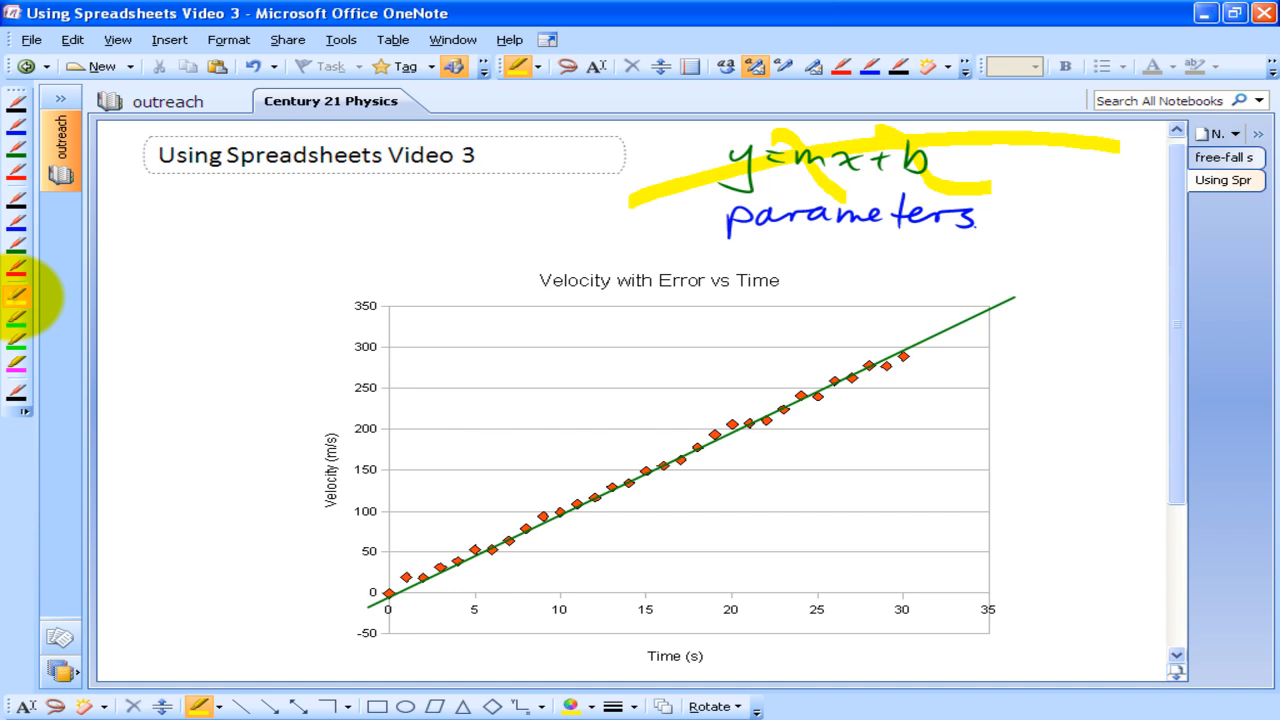
{"action": "left_click", "coordinate": [17, 297]}
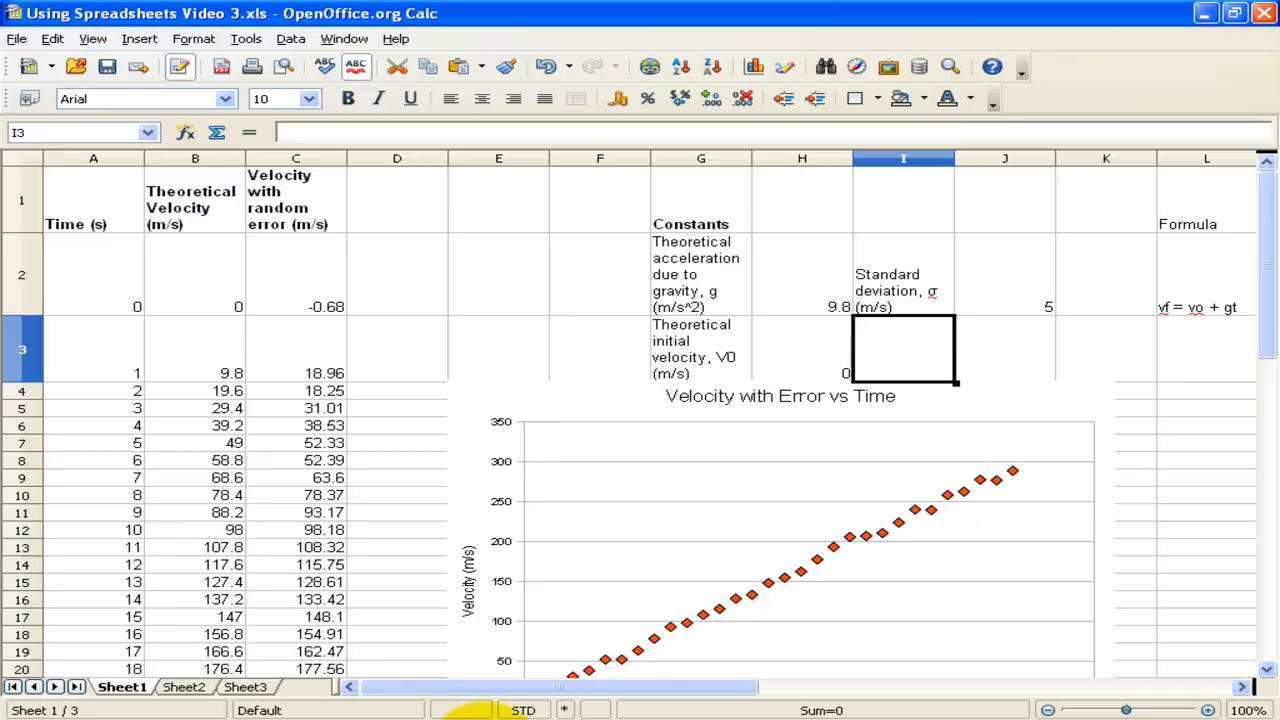
Copy the header "Velocity from Best Fit Line (m/s)" from Using Spreadsheets Complete.xls into cell D1 of Using Spreadsheets Video 3.xls
{"action": "left_click", "coordinate": [484, 719]}
{"action": "left_click", "coordinate": [510, 657]}
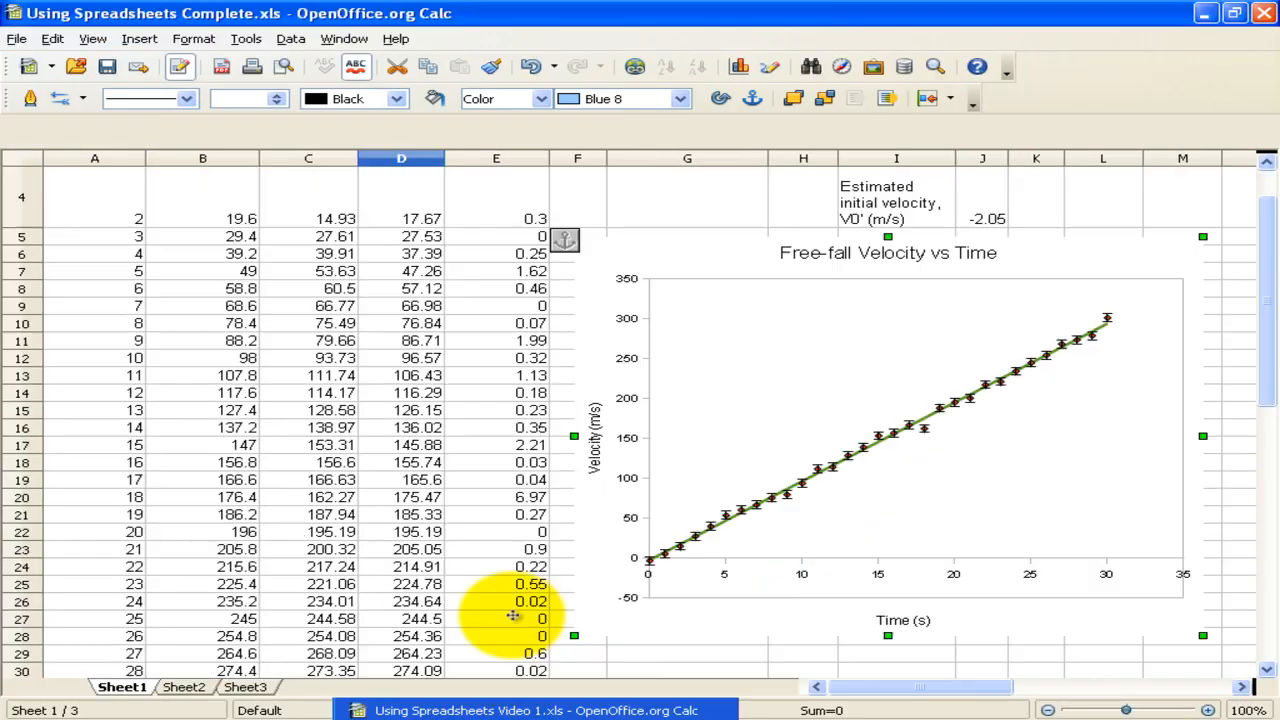
{"action": "left_click", "coordinate": [410, 207]}
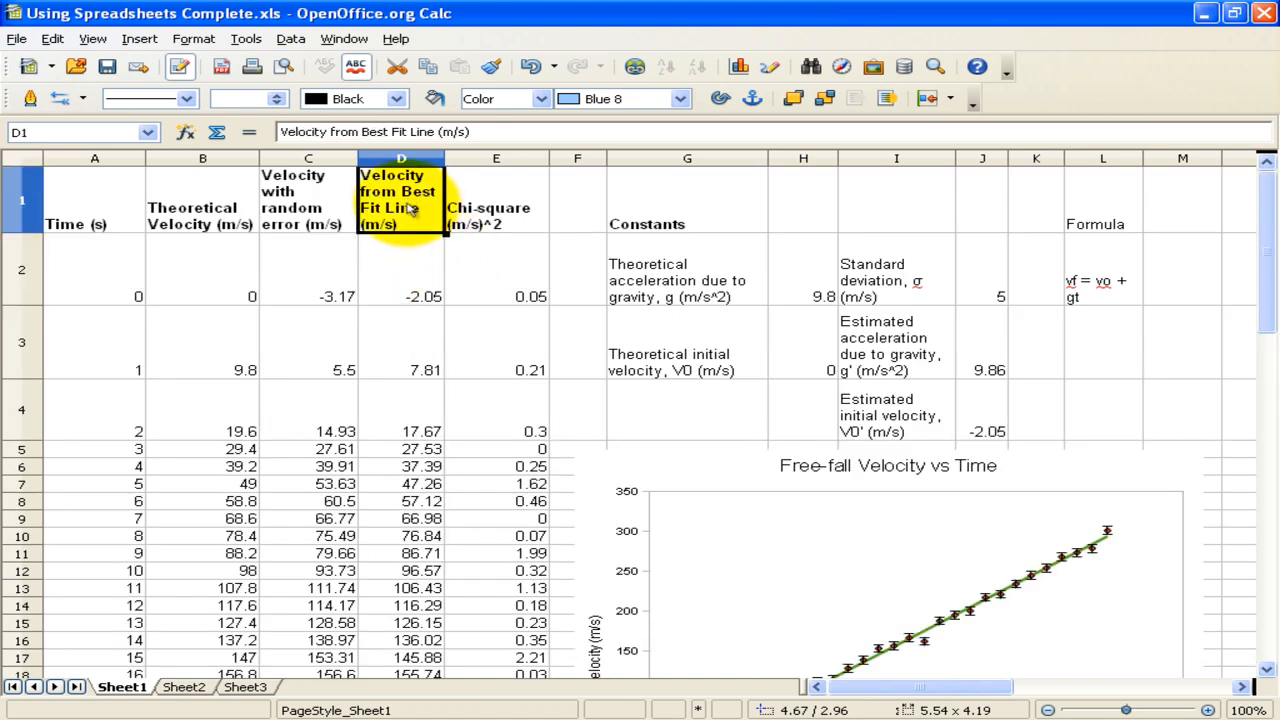
{"action": "right_click", "coordinate": [410, 207]}
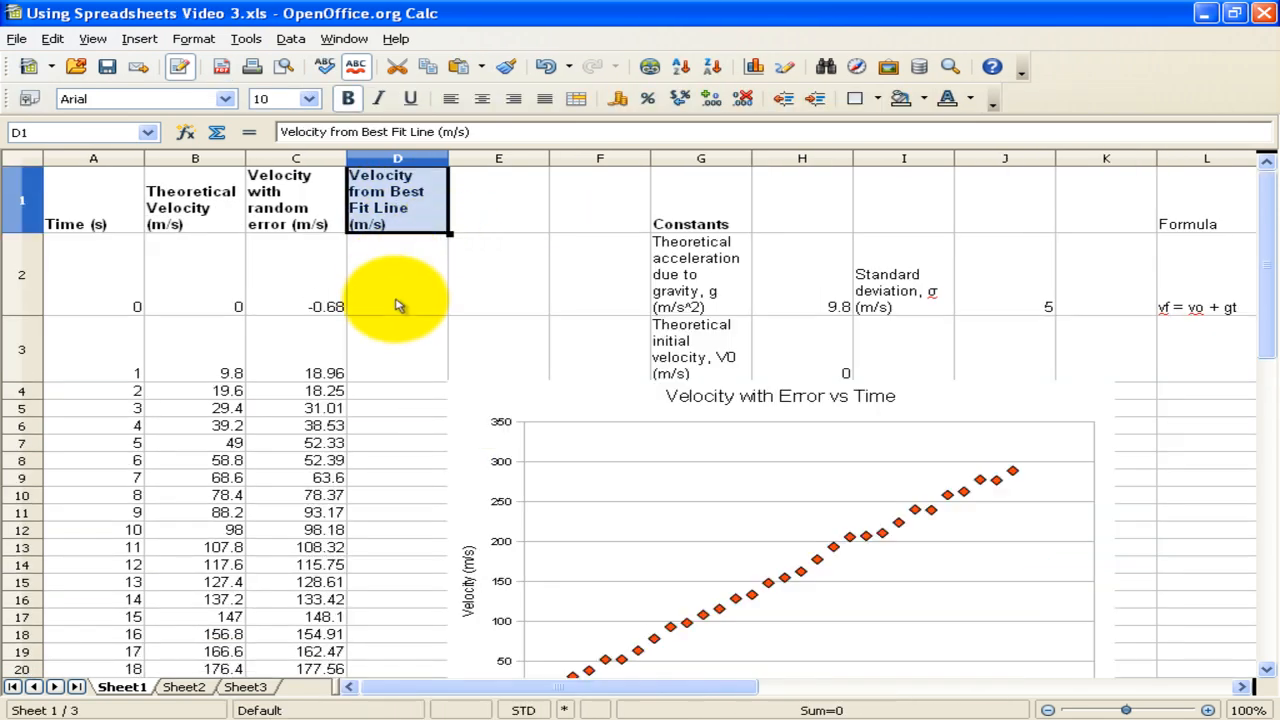
{"action": "left_click", "coordinate": [395, 305]}
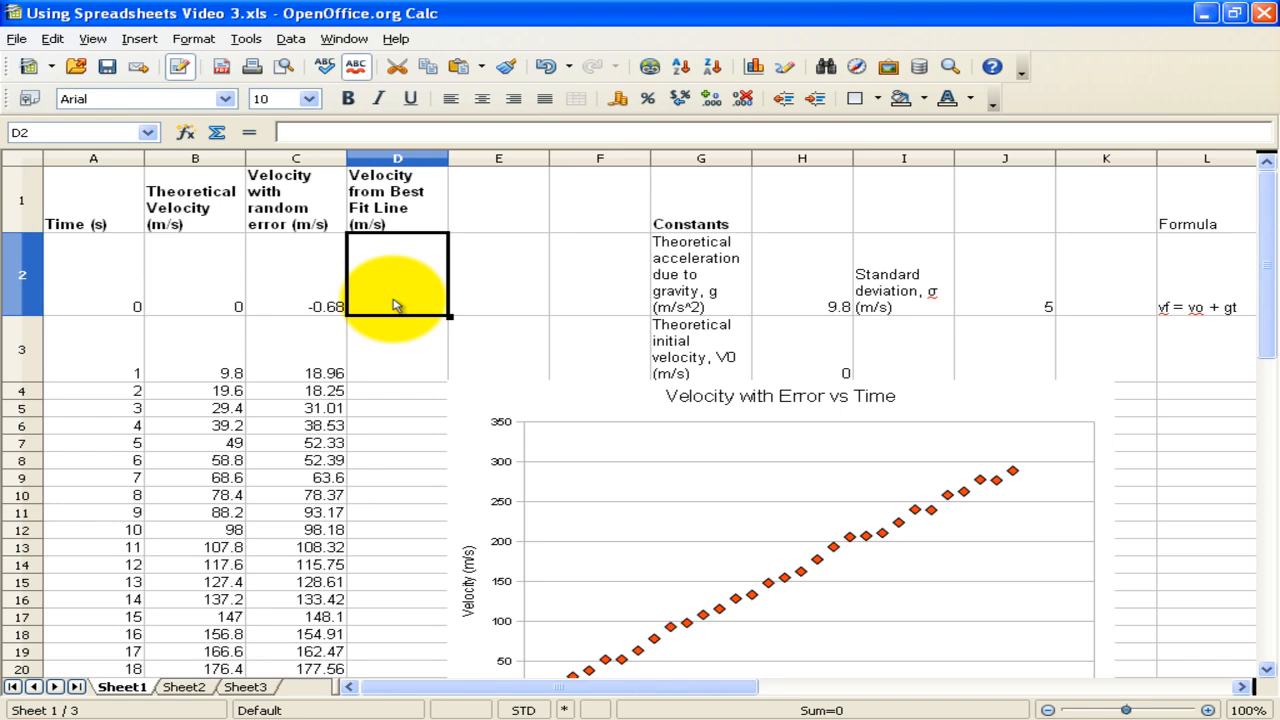
{"action": "type", "text": "="}
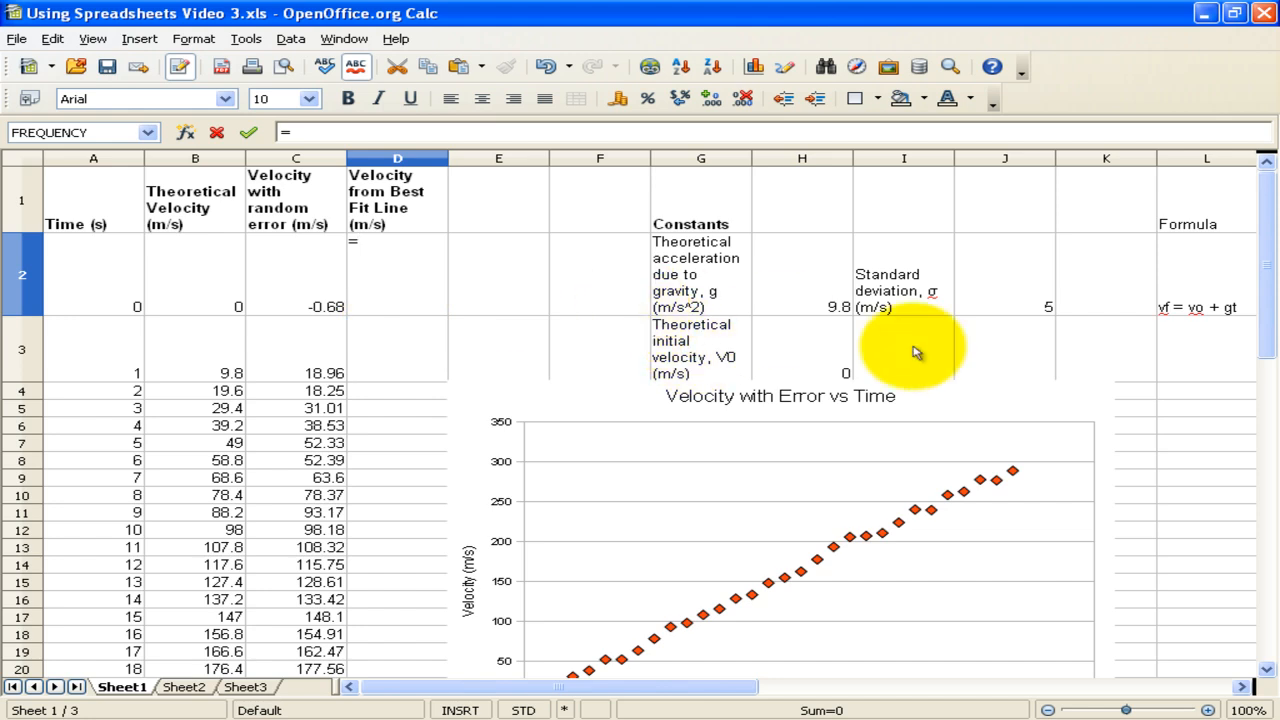
{"action": "key", "text": "Escape"}
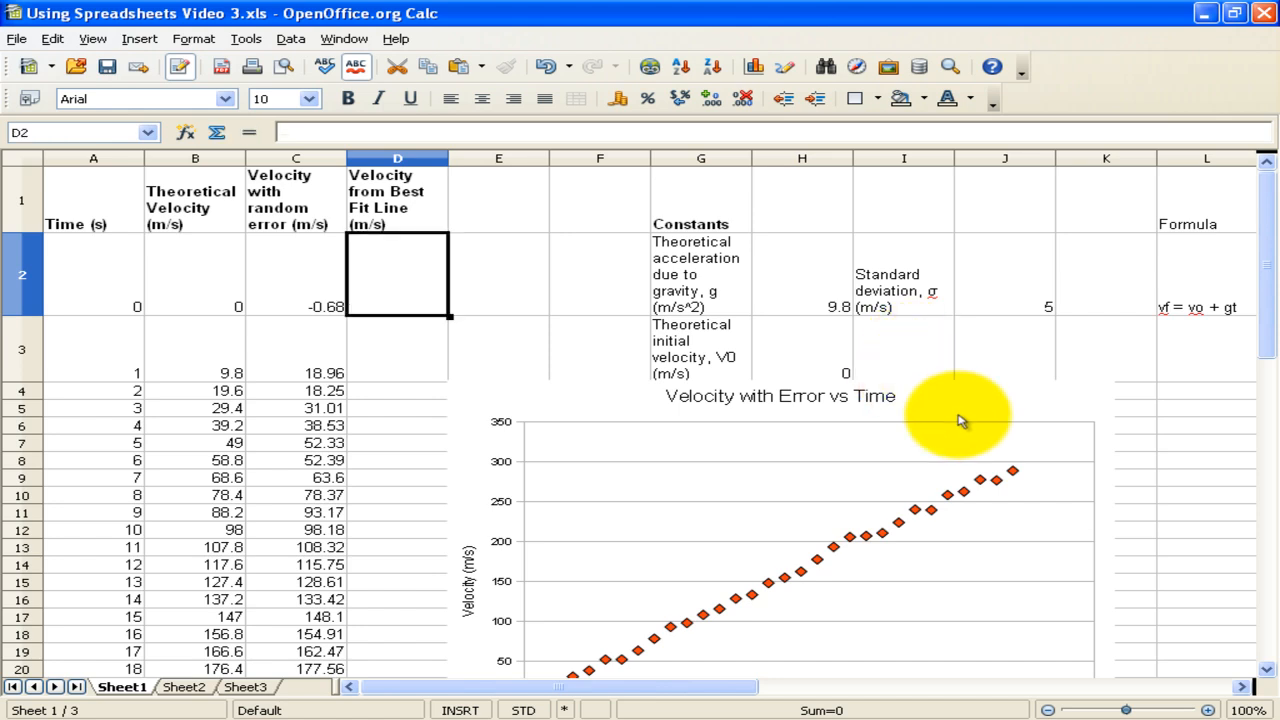
Copy the estimated acceleration and estimated initial velocity labels from I3:I4 of Using Spreadsheets Complete.xls into I3:I4 of Using Spreadsheets Video 3.xls
{"action": "left_click", "coordinate": [914, 357]}
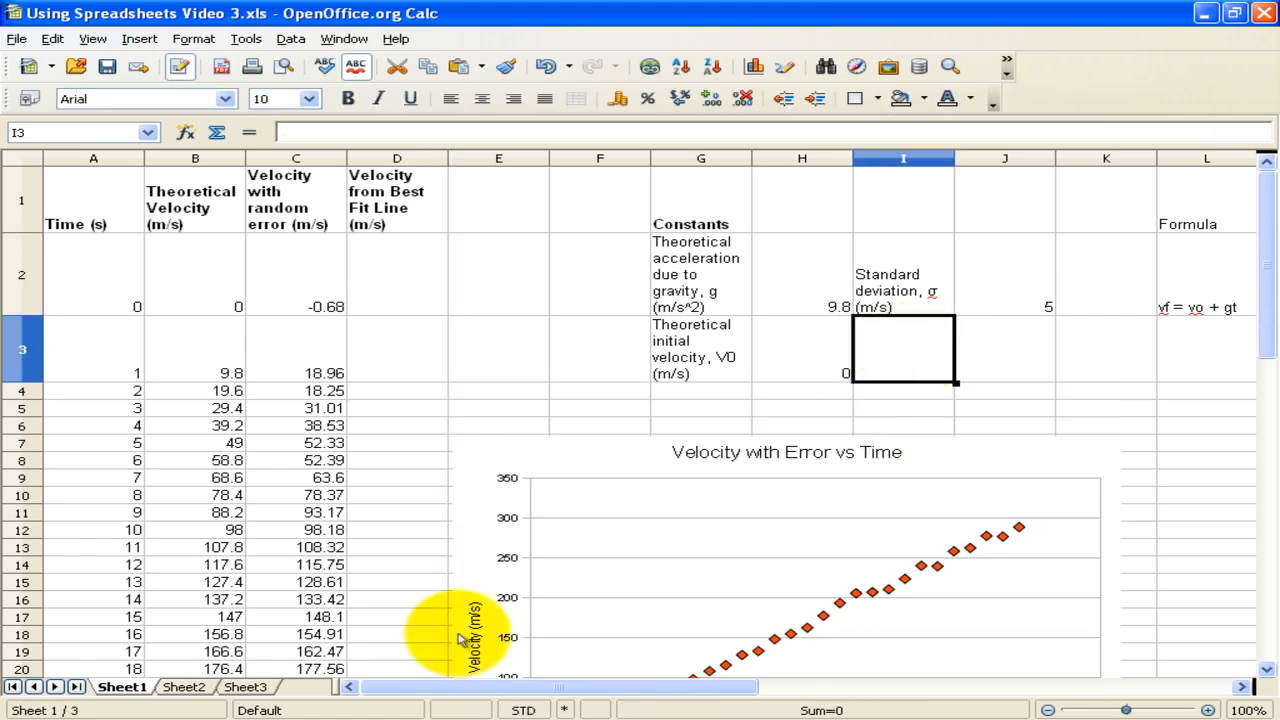
{"action": "left_click", "coordinate": [445, 714]}
{"action": "left_click", "coordinate": [400, 657]}
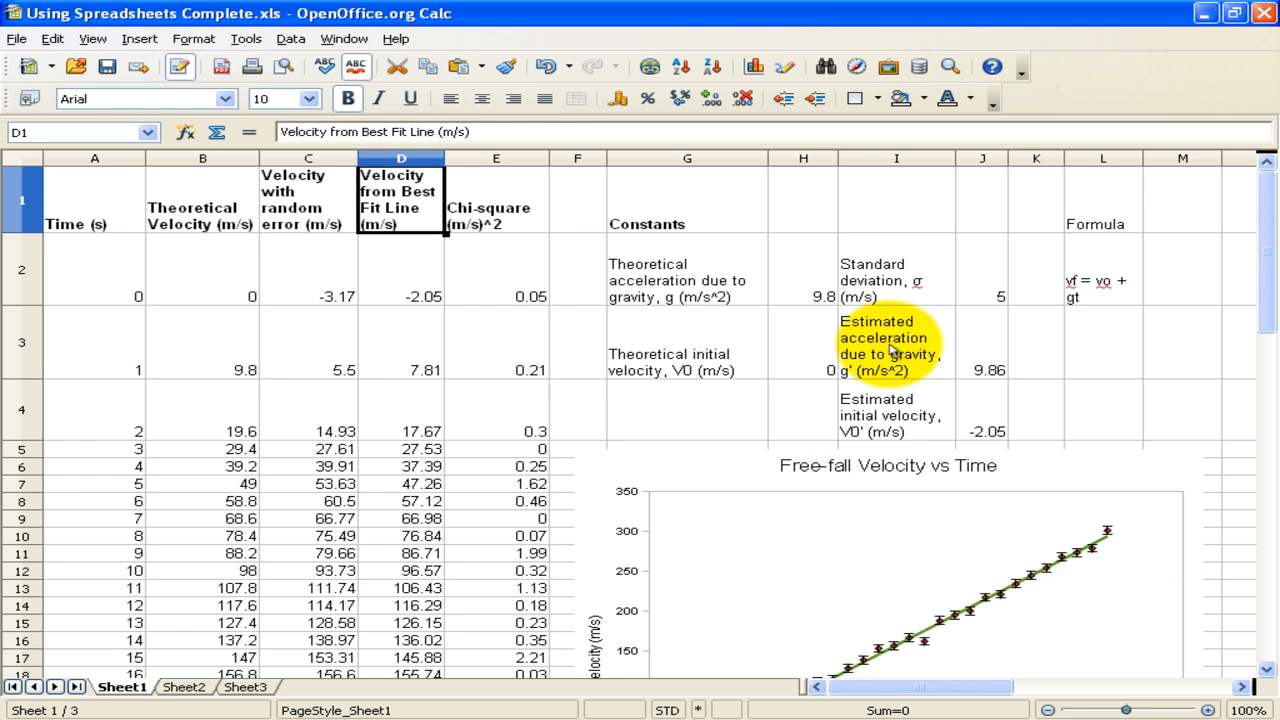
{"action": "scroll", "coordinate": [1110, 400], "scroll_direction": "down", "scroll_amount": 3}
{"action": "scroll", "coordinate": [965, 393], "scroll_direction": "up", "scroll_amount": 1}
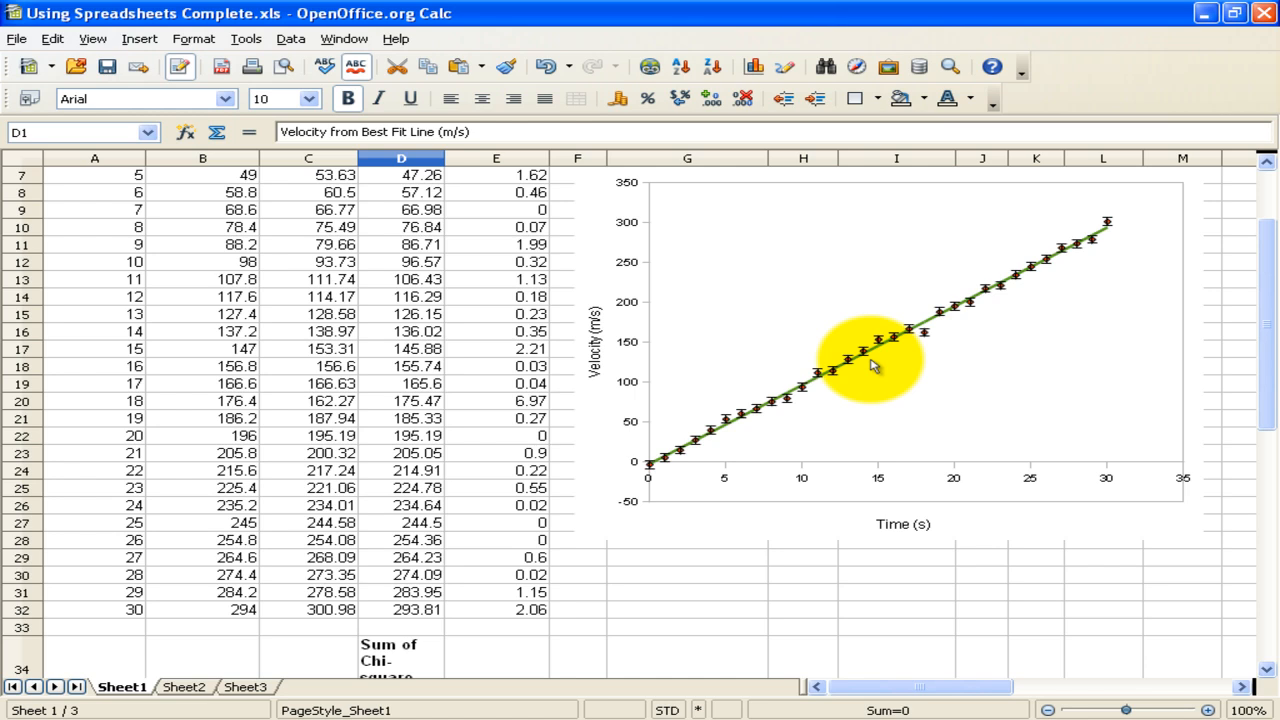
{"action": "scroll", "coordinate": [870, 365], "scroll_direction": "up", "scroll_amount": 2}
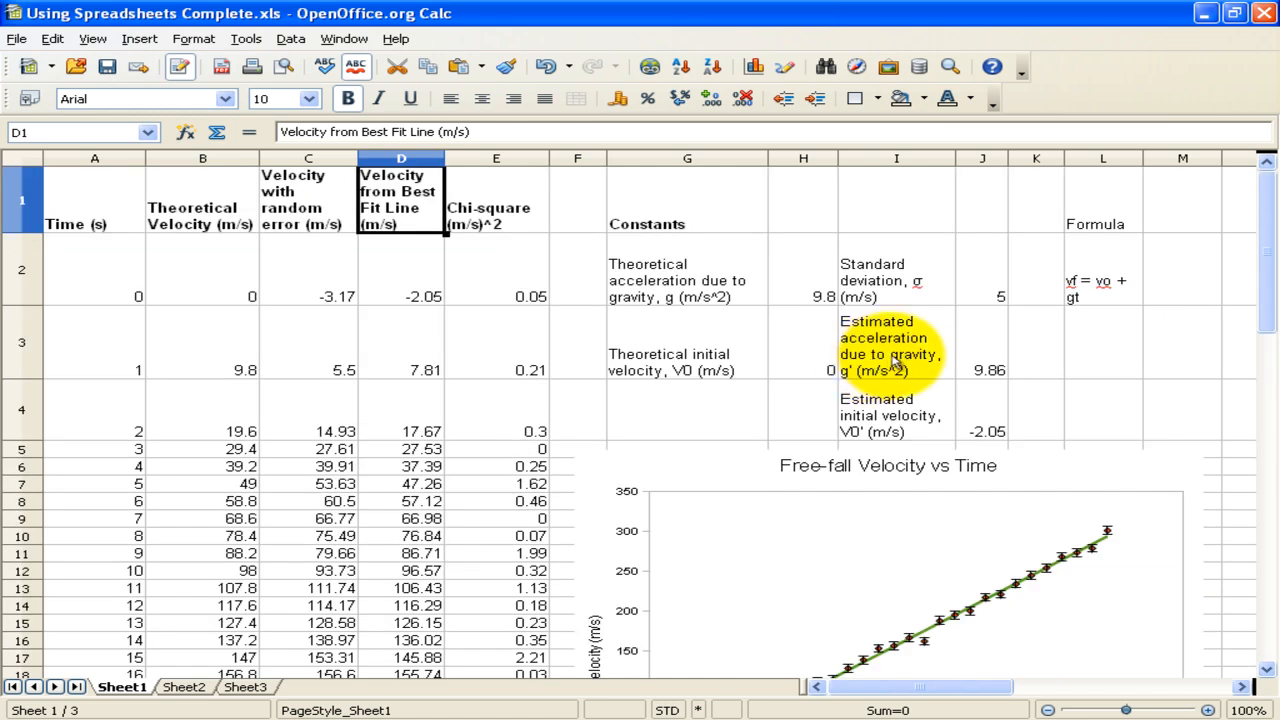
{"action": "left_click", "coordinate": [893, 365]}
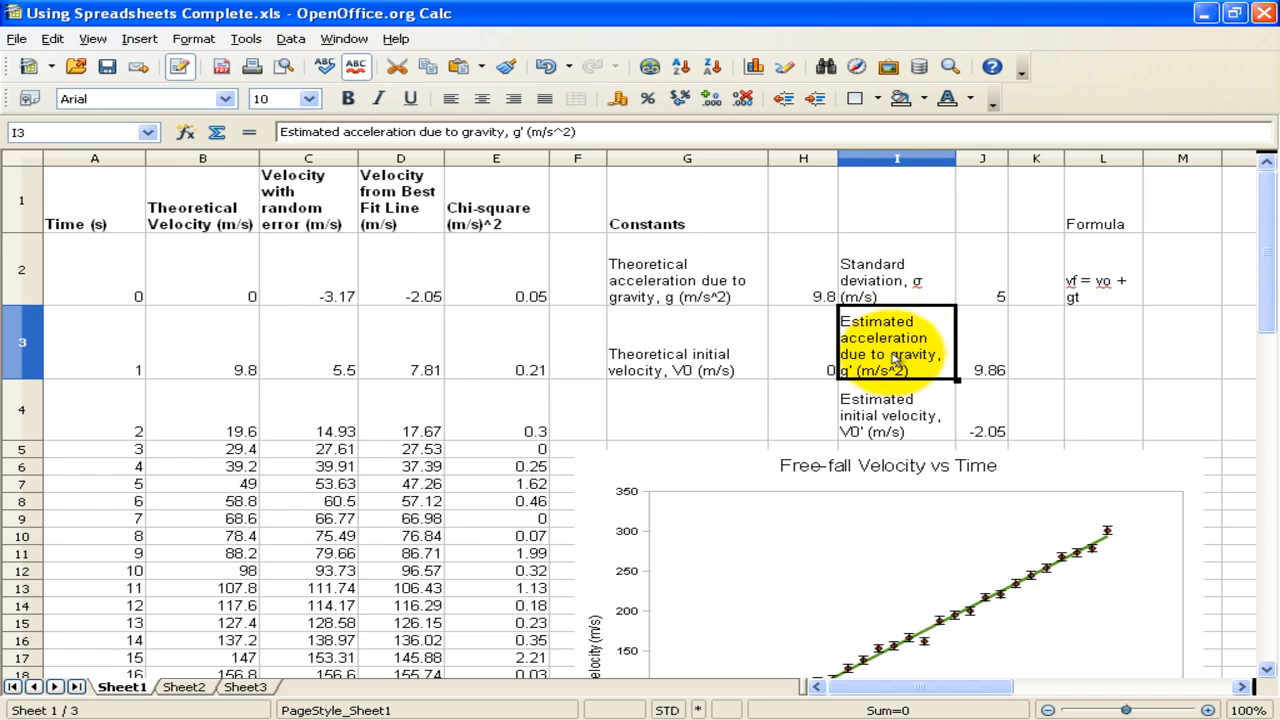
{"action": "left_click_drag", "start_coordinate": [895, 365], "coordinate": [878, 412]}
{"action": "right_click", "coordinate": [912, 340]}
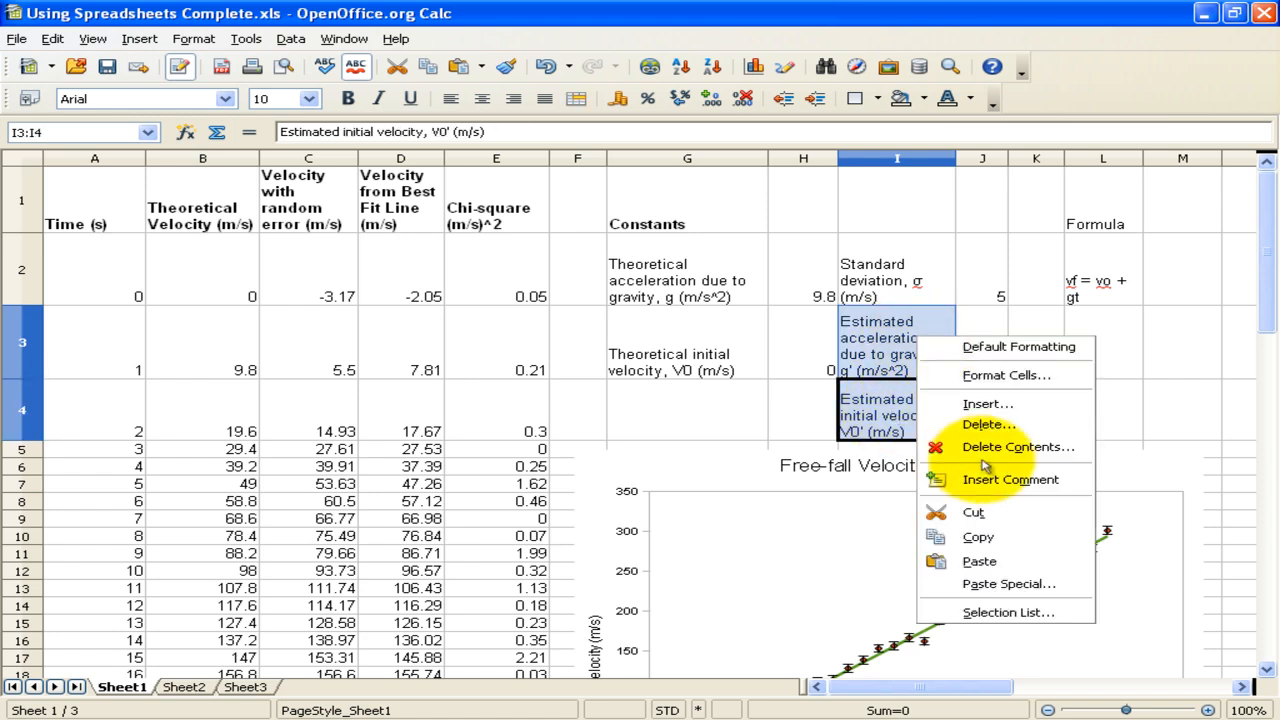
{"action": "left_click", "coordinate": [942, 537]}
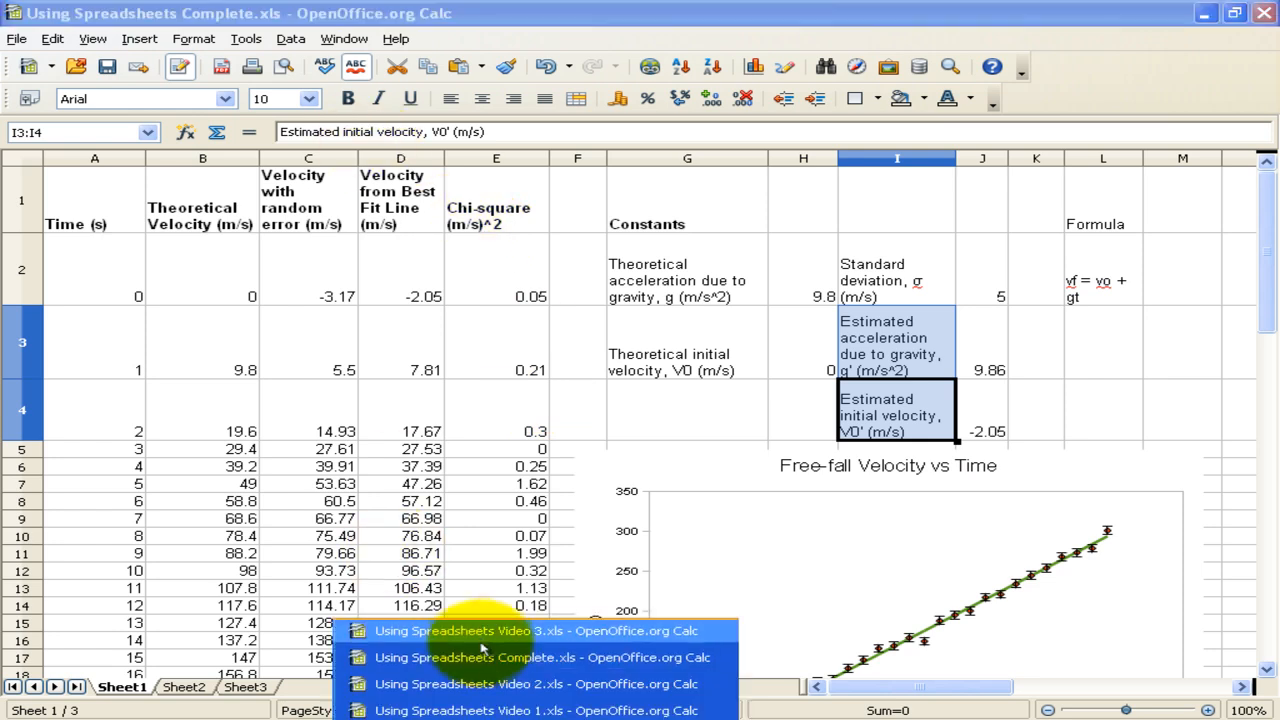
{"action": "left_click", "coordinate": [472, 610]}
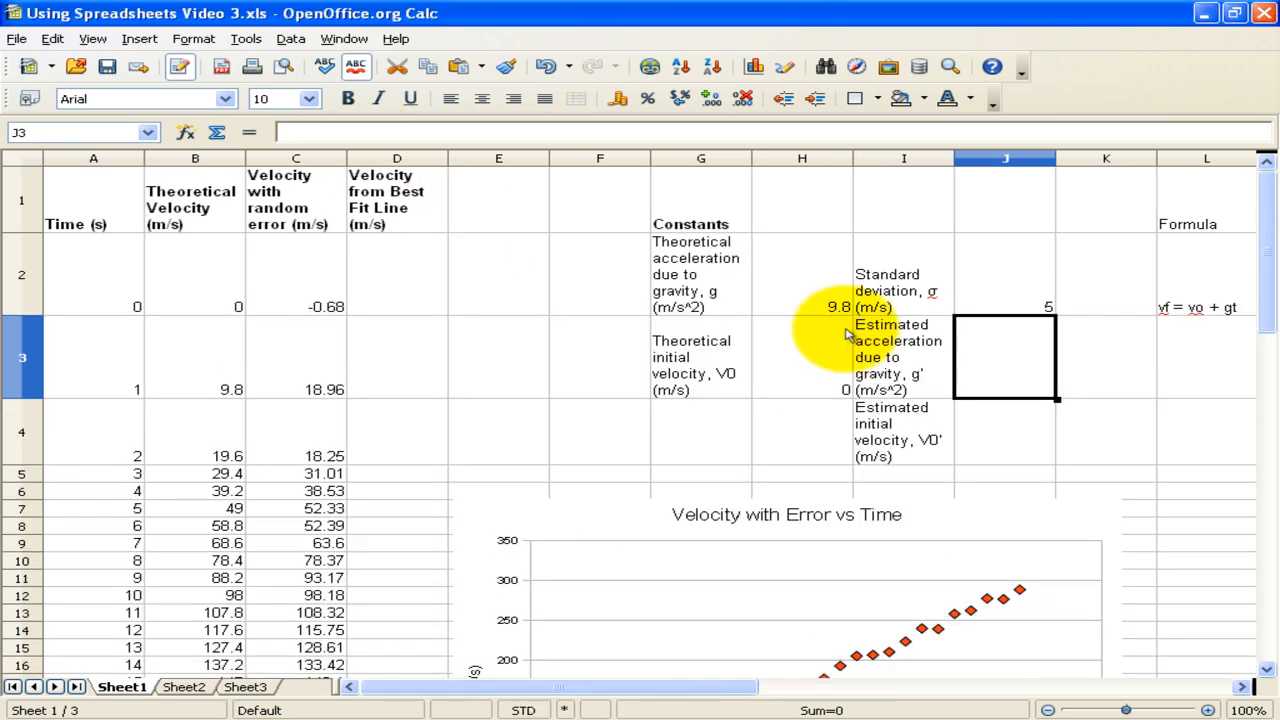
Enter 4.5 as the estimated acceleration due to gravity in J3 and 2 as the estimated initial velocity in J4
{"action": "type", "text": "4.5"}
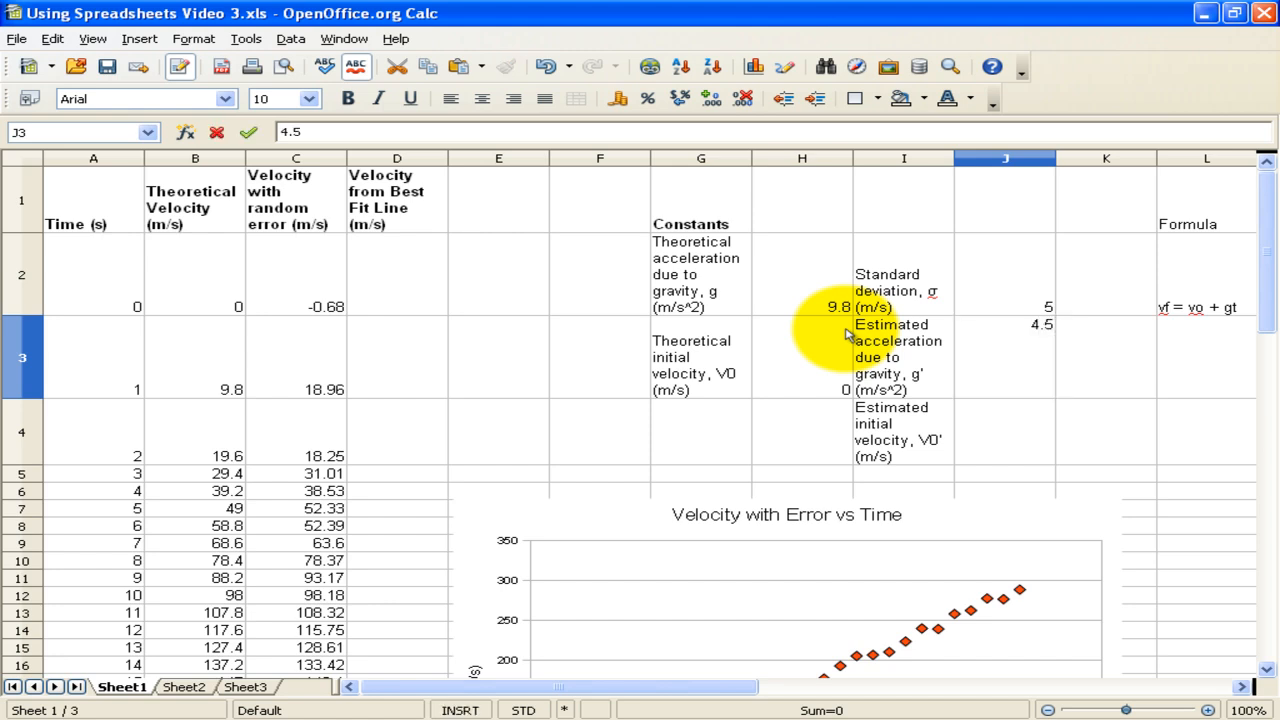
{"action": "key", "text": "Return"}
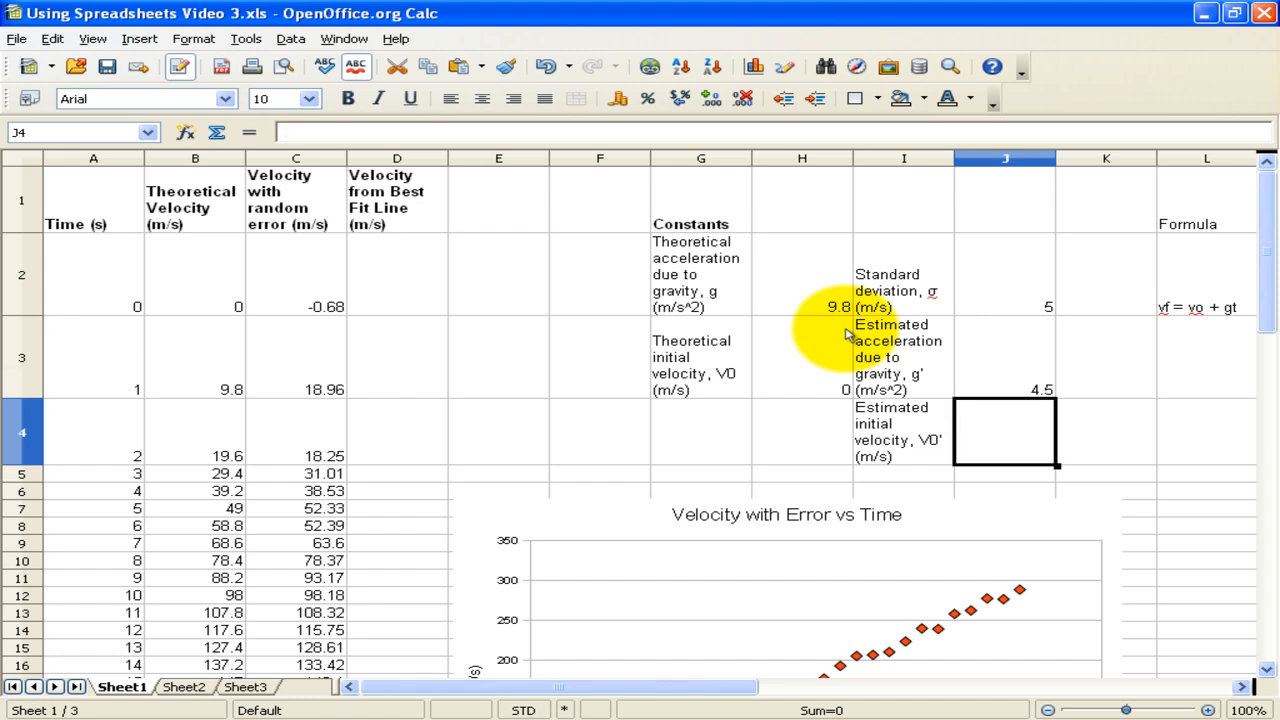
{"action": "type", "text": "2"}
{"action": "key", "text": "Return"}
Enter the formula =$J$4+$J$3*A2 in cell D2 under the best fit line header
{"action": "key", "text": "Left"}
{"action": "key", "text": "Left"}
{"action": "key", "text": "Left"}
{"action": "key", "text": "Left"}
{"action": "key", "text": "Left"}
{"action": "key", "text": "Left"}
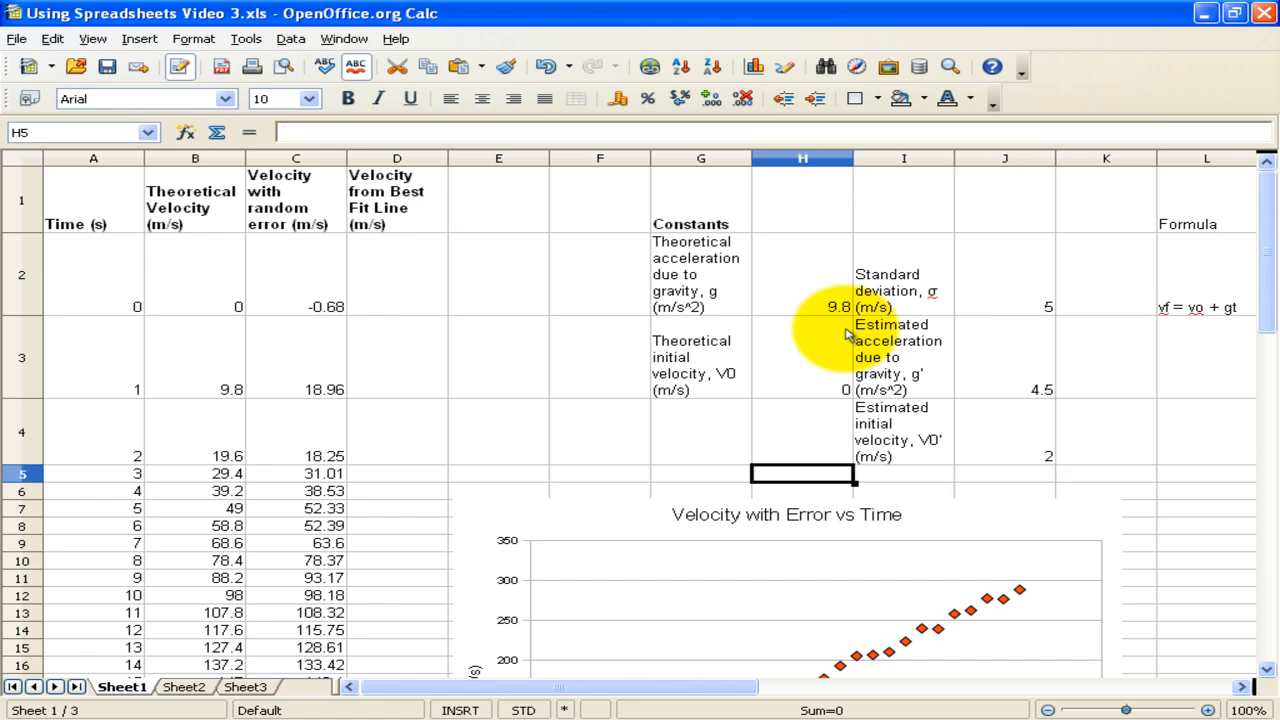
{"action": "key", "text": "Up"}
{"action": "key", "text": "Up"}
{"action": "key", "text": "Up"}
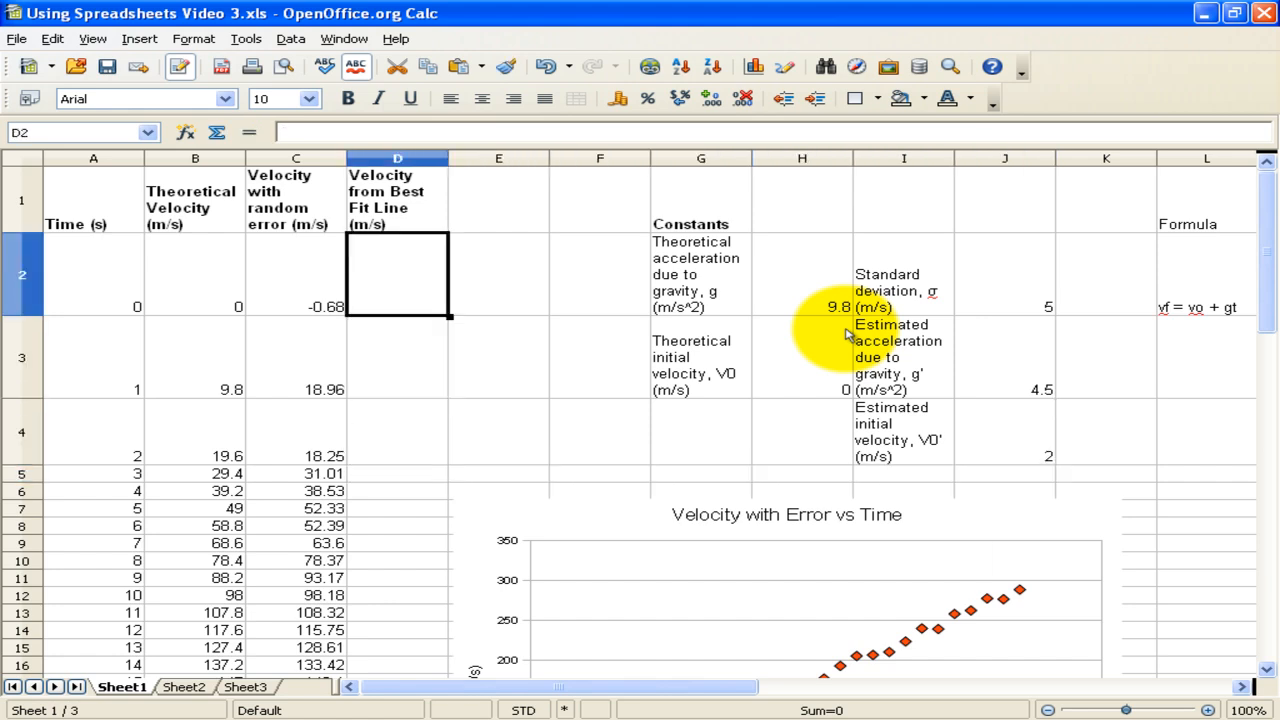
{"action": "left_click_drag", "start_coordinate": [993, 350], "coordinate": [994, 423]}
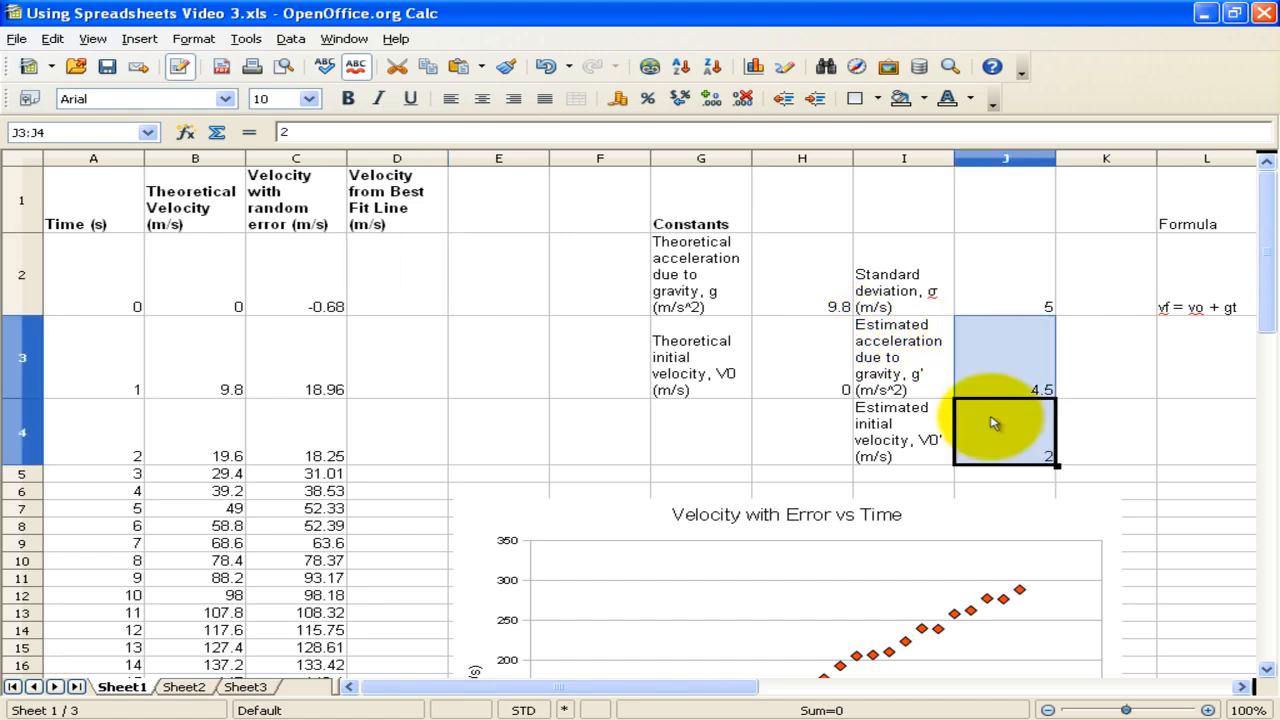
{"action": "left_click", "coordinate": [995, 349]}
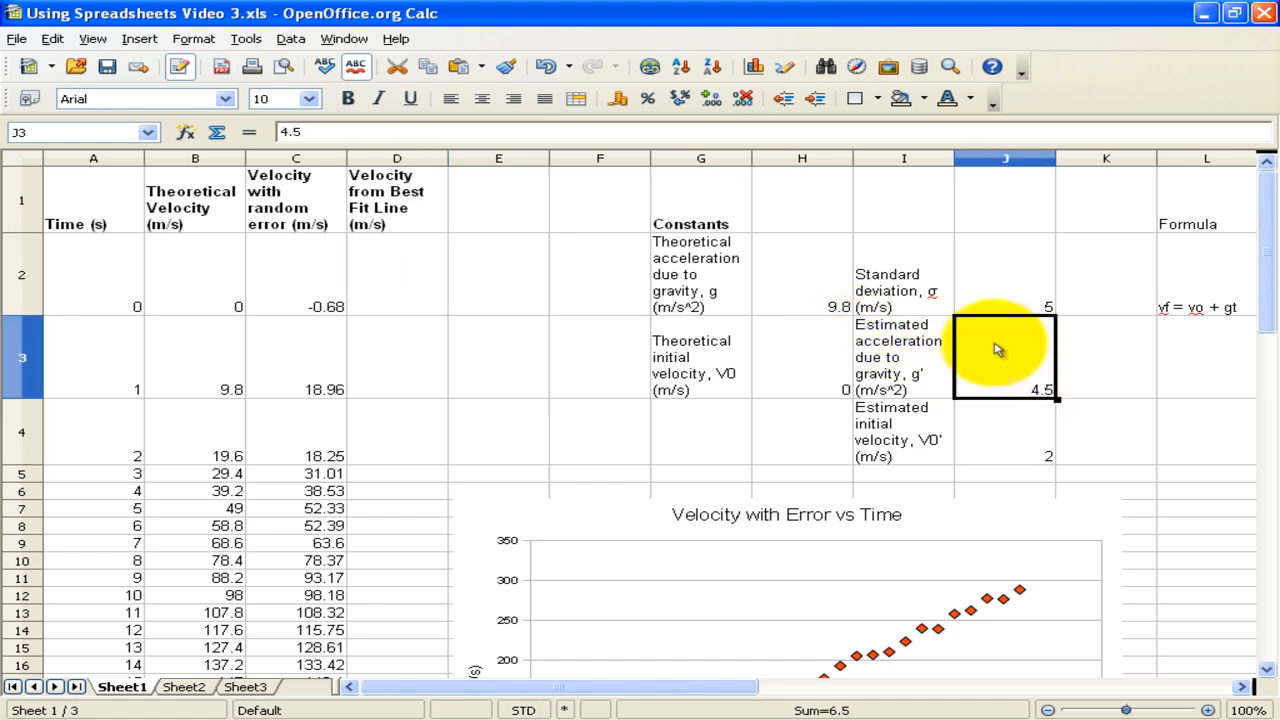
{"action": "left_click", "coordinate": [412, 284]}
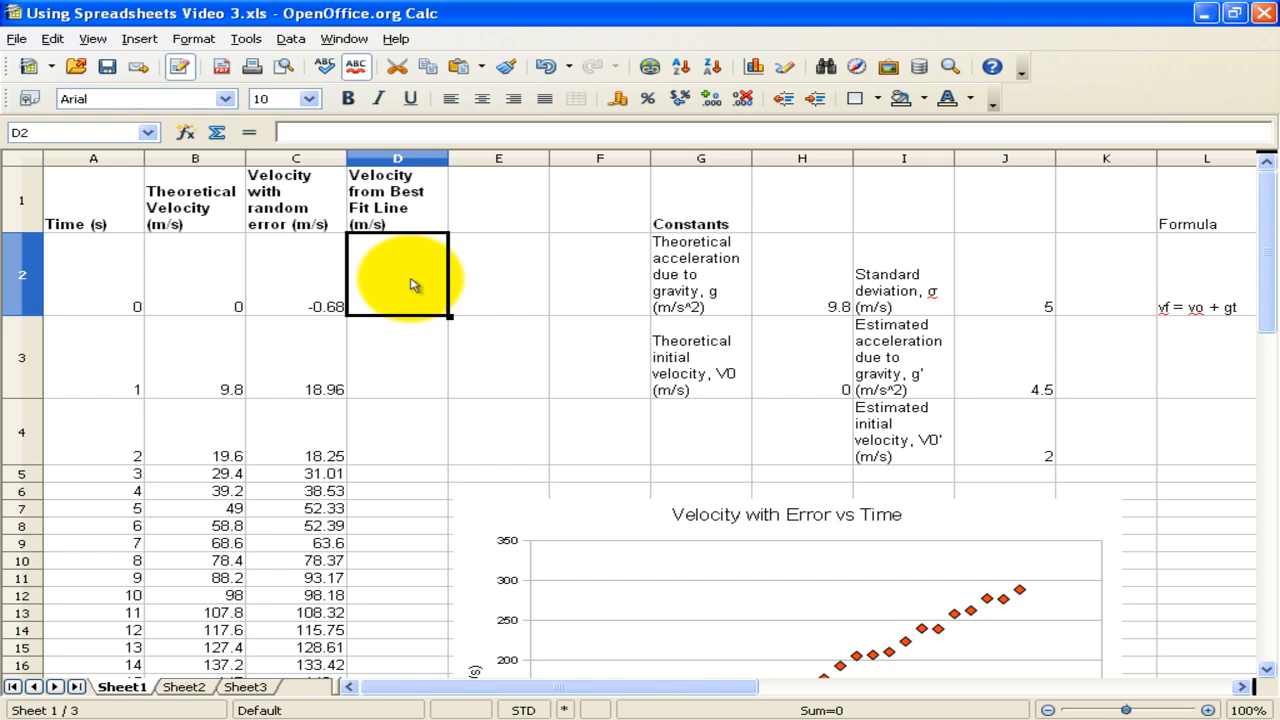
{"action": "type", "text": "="}
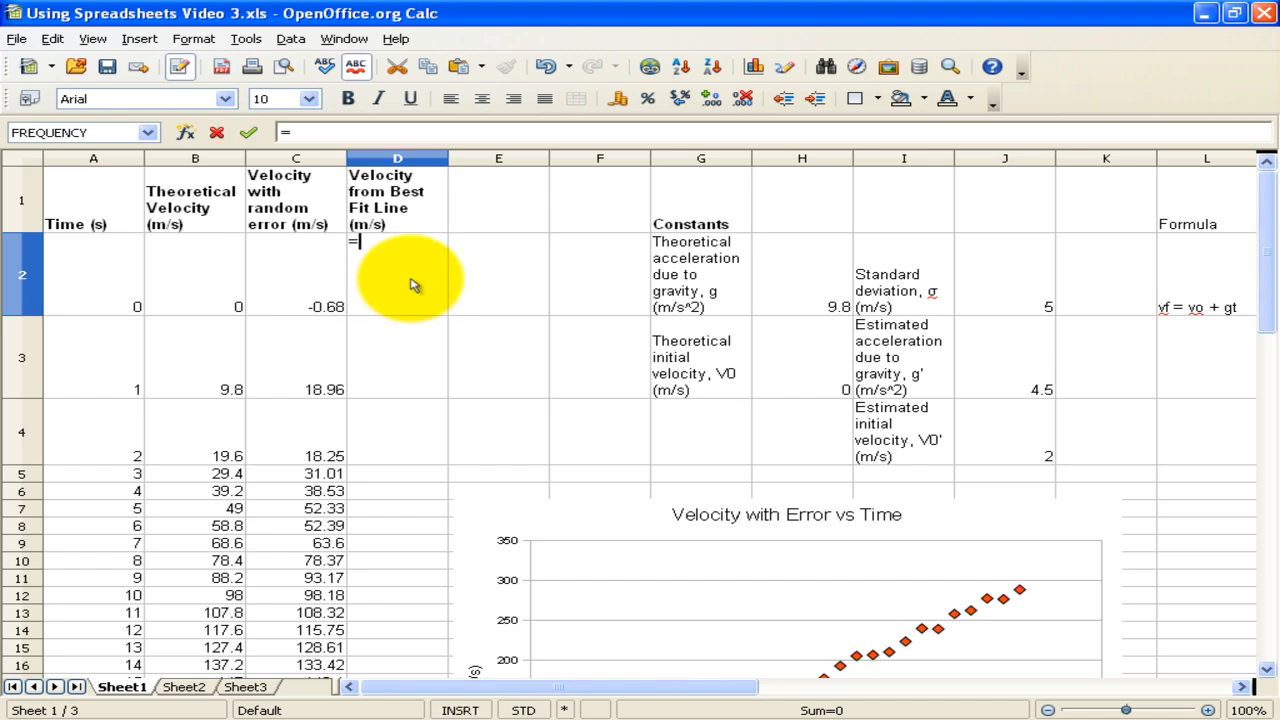
{"action": "type", "text": "$J$4+"}
{"action": "type", "text": "$J$3"}
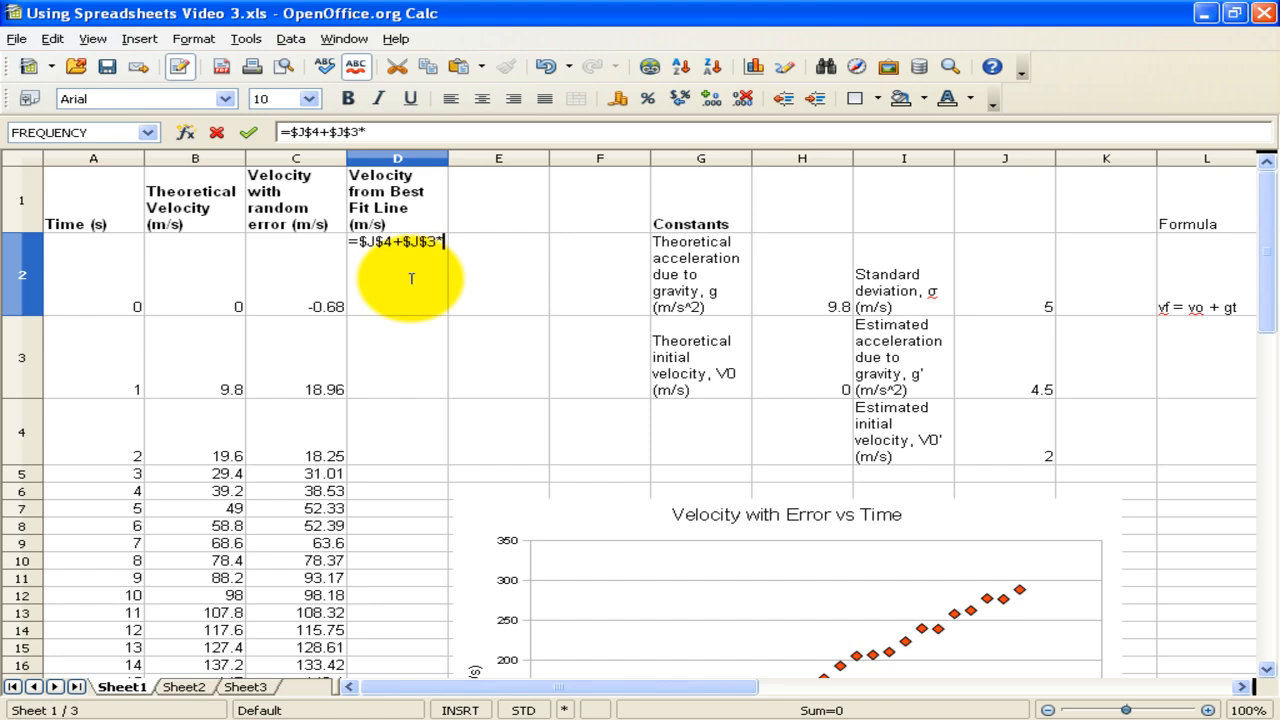
{"action": "type", "text": "*A"}
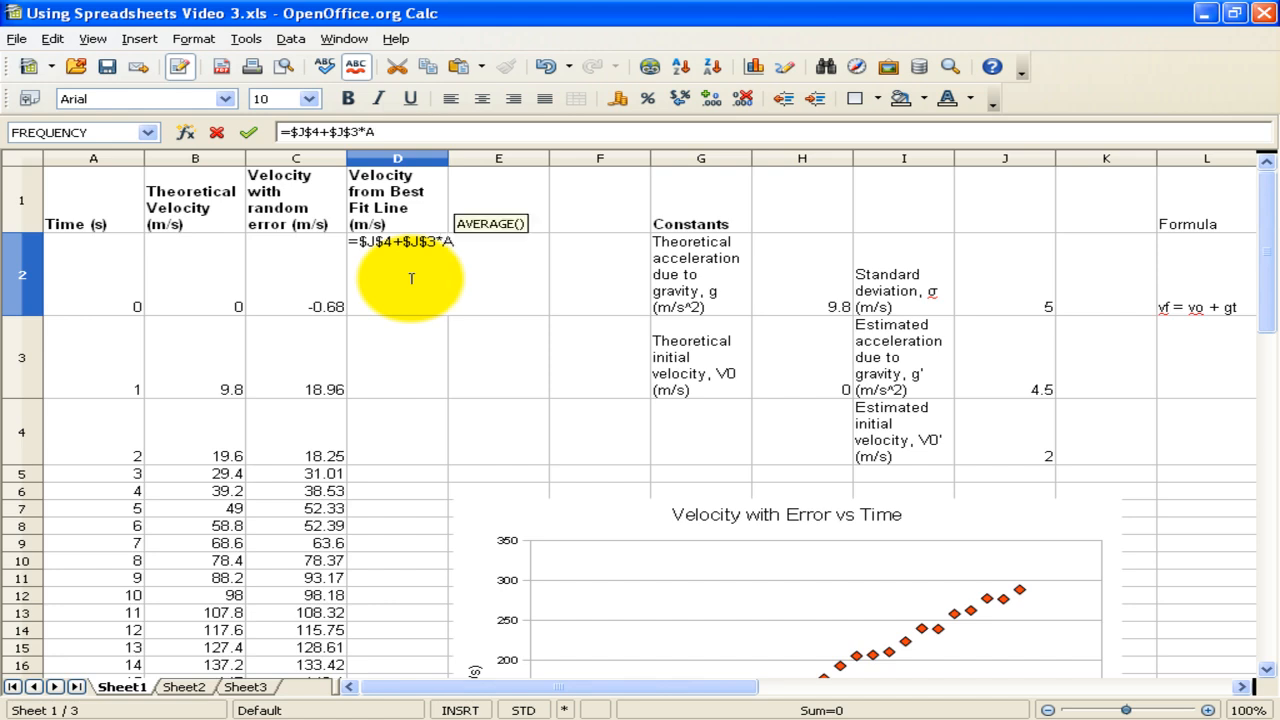
{"action": "type", "text": "2"}
{"action": "key", "text": "Return"}
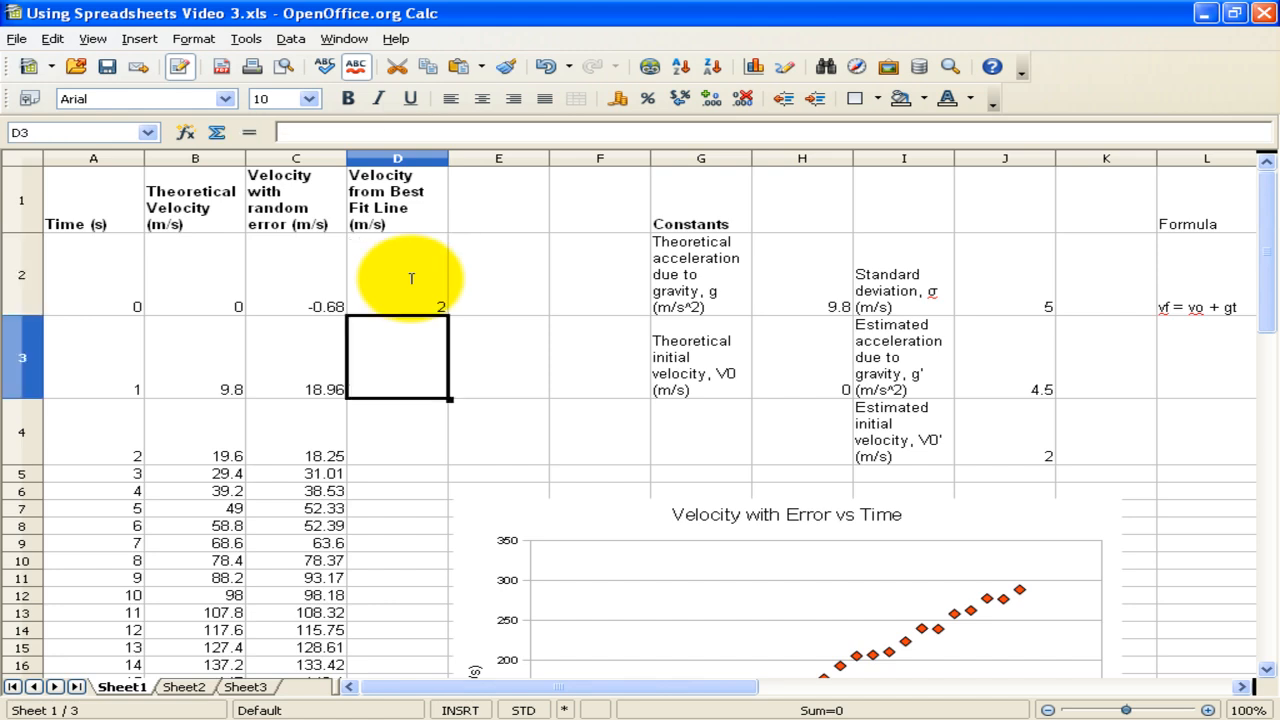
Fill the best fit velocity formula from D2 down through D32 and review the filled column
{"action": "left_click", "coordinate": [420, 278]}
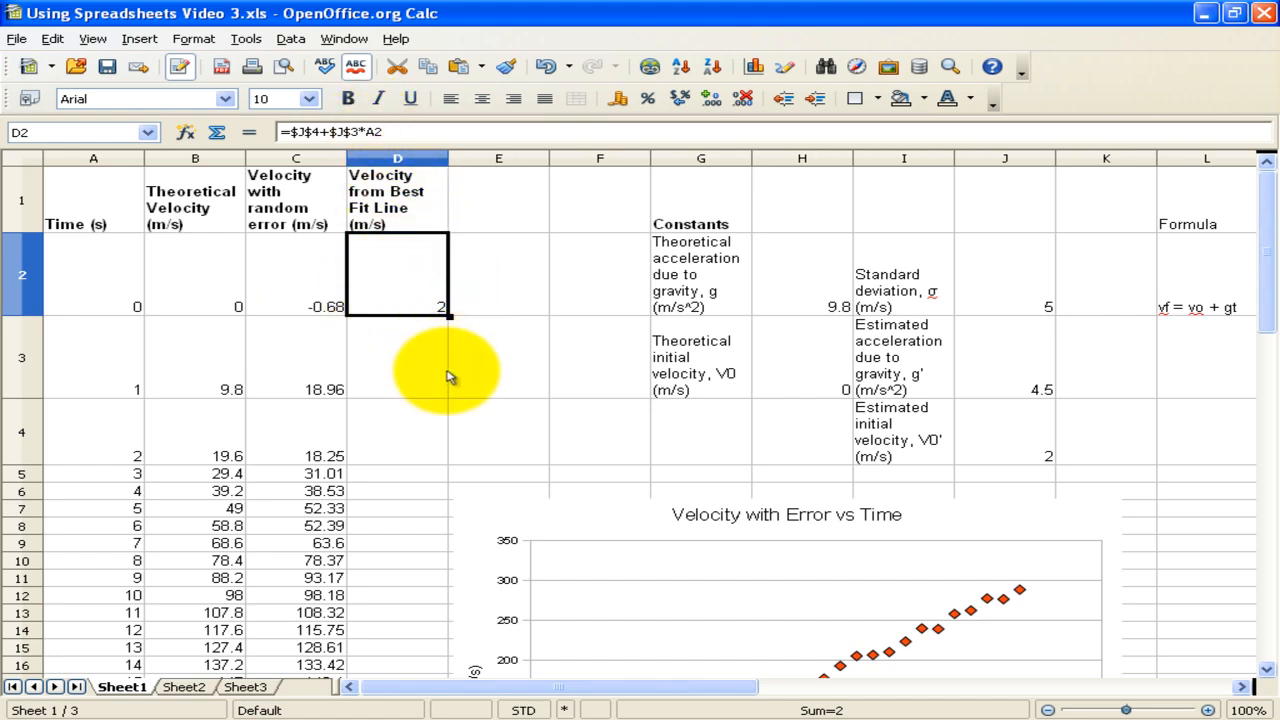
{"action": "double_click", "coordinate": [448, 316]}
{"action": "scroll", "coordinate": [400, 337], "scroll_direction": "up", "scroll_amount": 5}
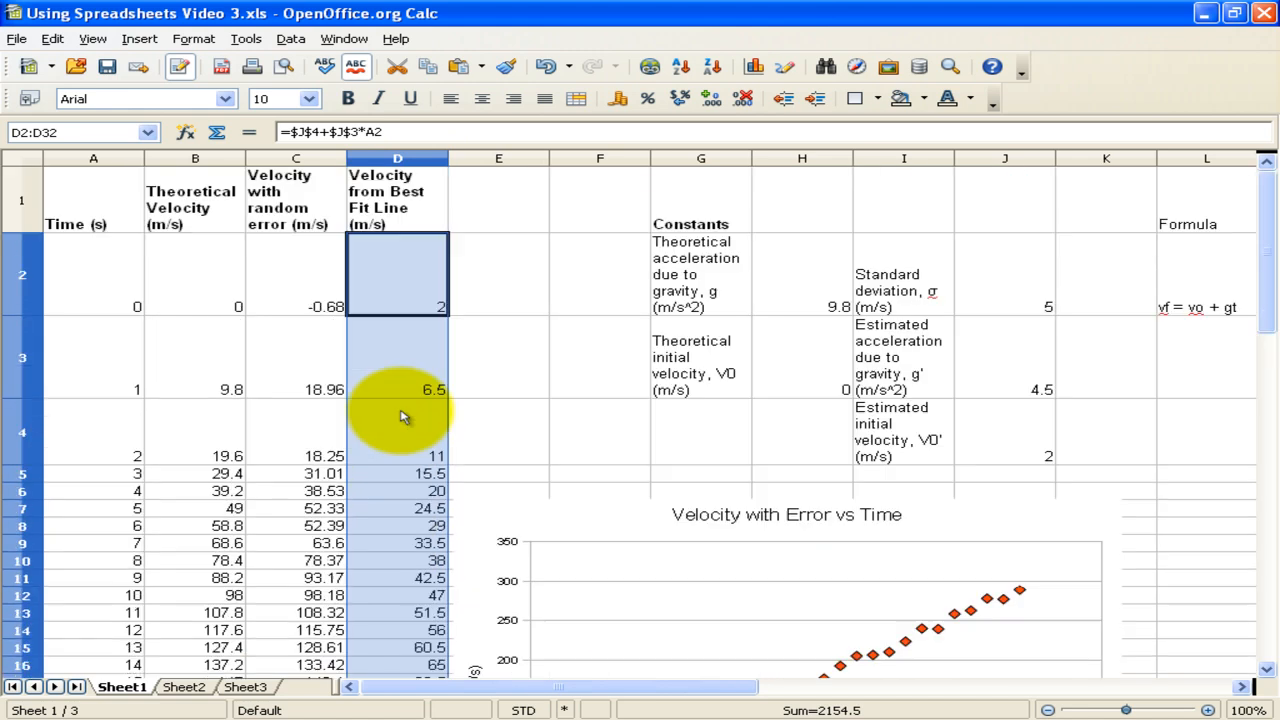
{"action": "left_click", "coordinate": [400, 274]}
{"action": "scroll", "coordinate": [407, 368], "scroll_direction": "down", "scroll_amount": 5}
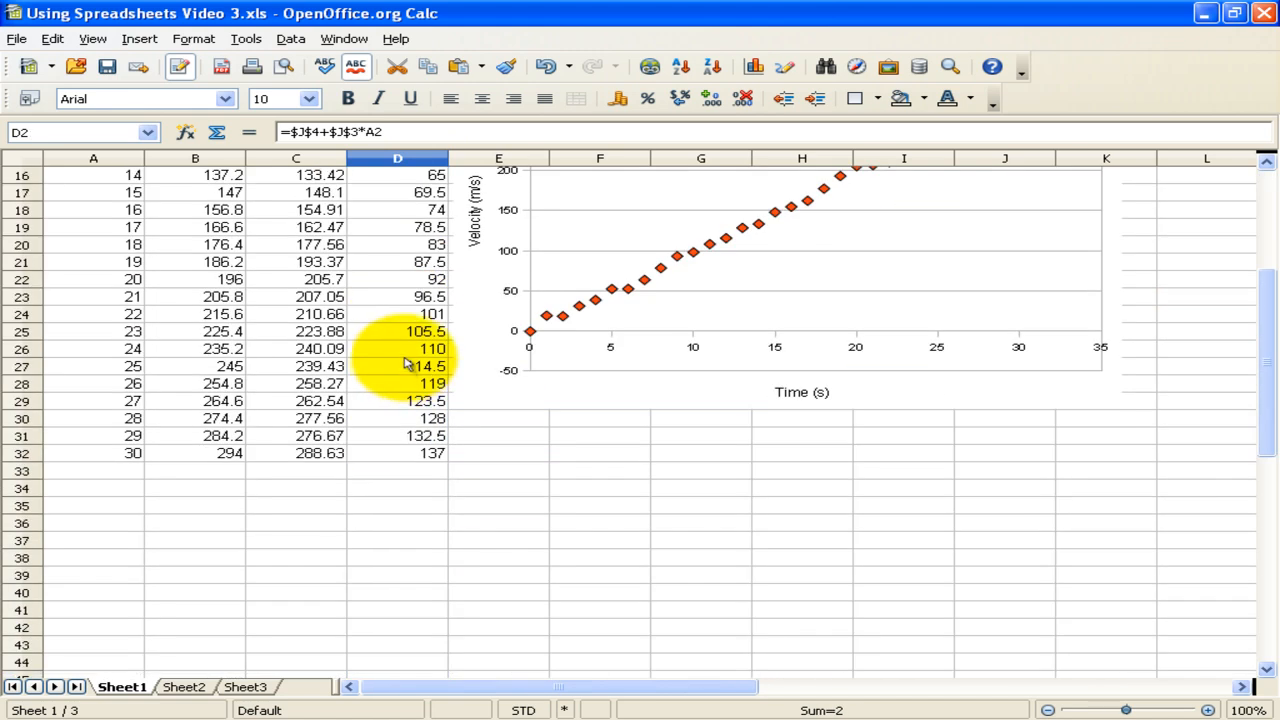
Add a data series to the Velocity with Error vs Time chart and take its name from header cell D1
{"action": "scroll", "coordinate": [407, 368], "scroll_direction": "up", "scroll_amount": 5}
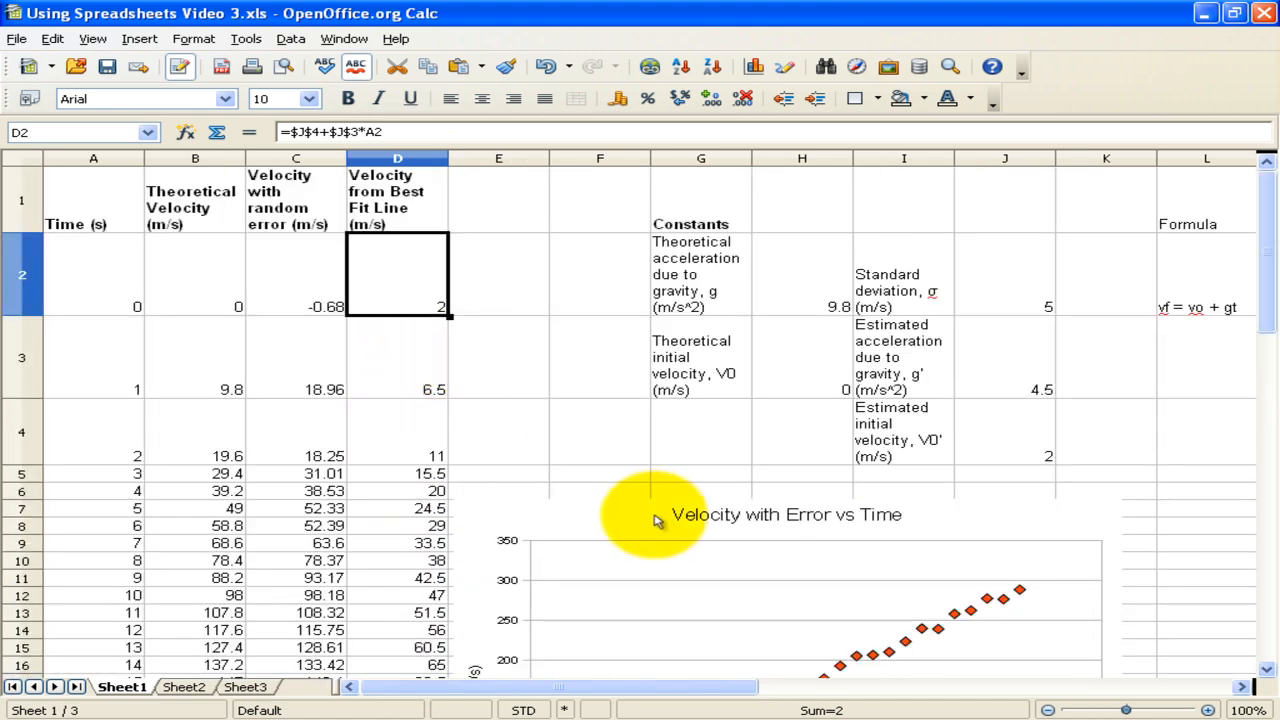
{"action": "scroll", "coordinate": [650, 518], "scroll_direction": "down", "scroll_amount": 1}
{"action": "double_click", "coordinate": [640, 331]}
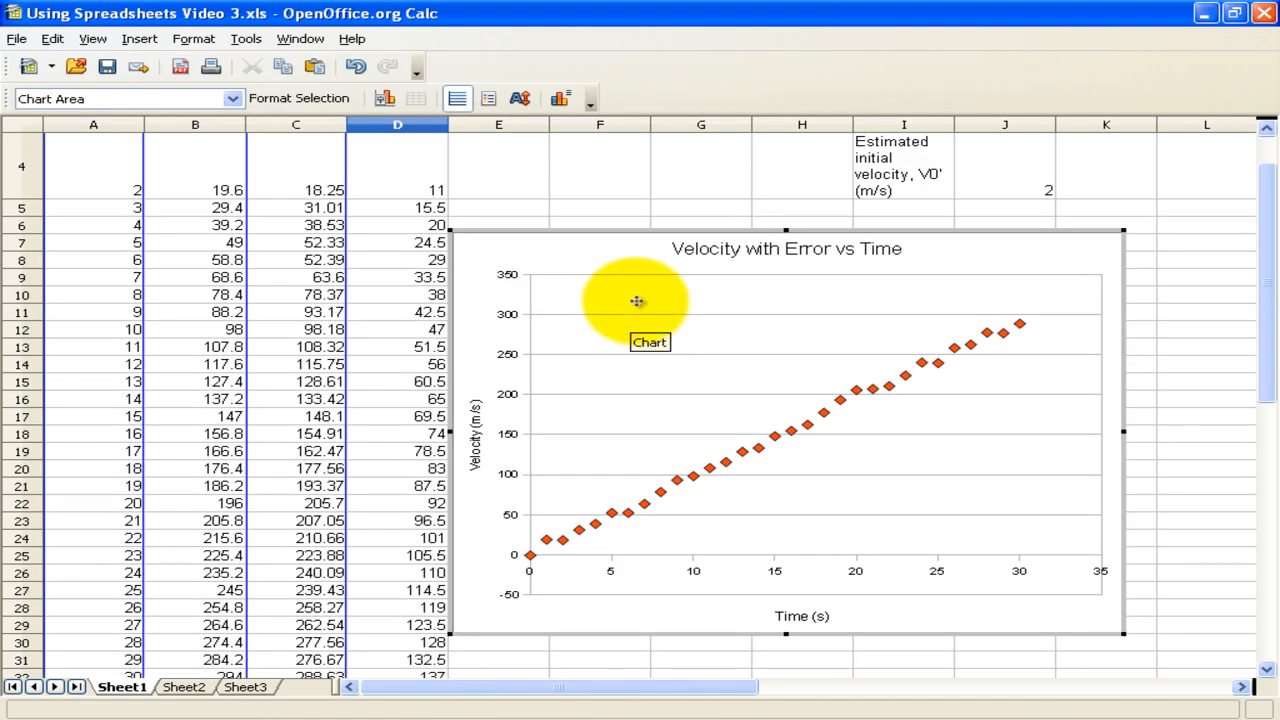
{"action": "right_click", "coordinate": [637, 301]}
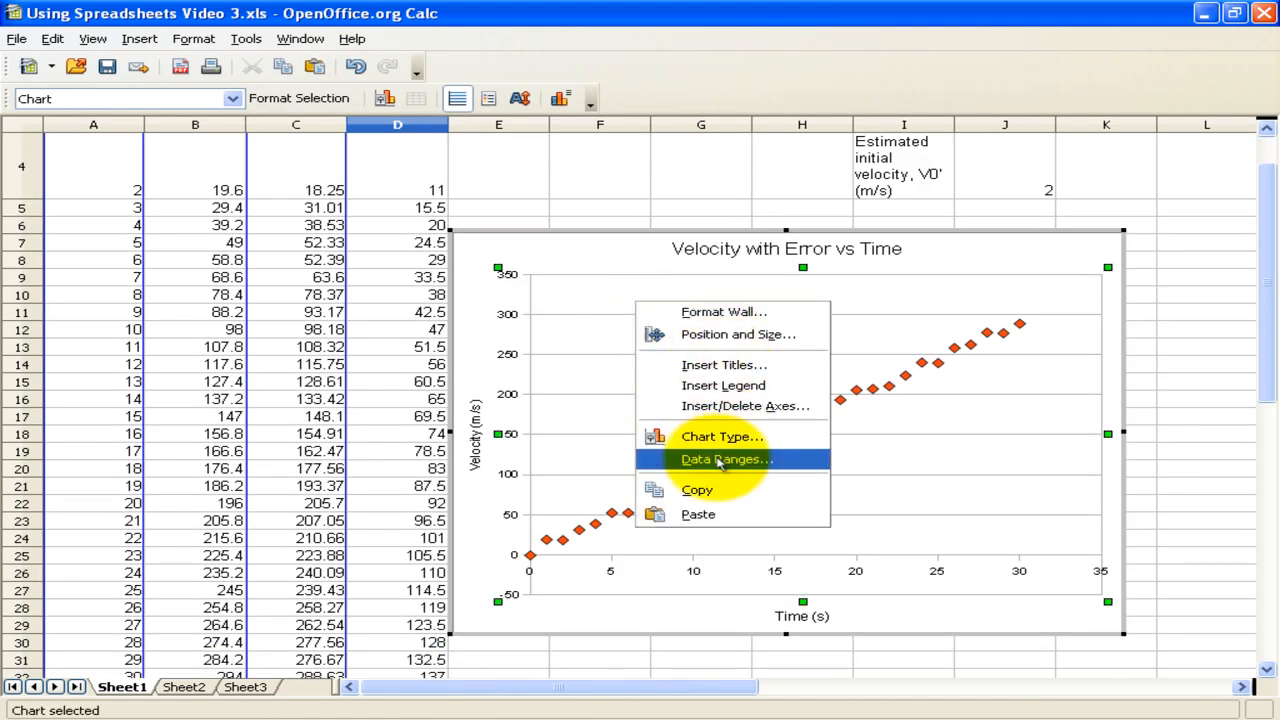
{"action": "left_click", "coordinate": [720, 460]}
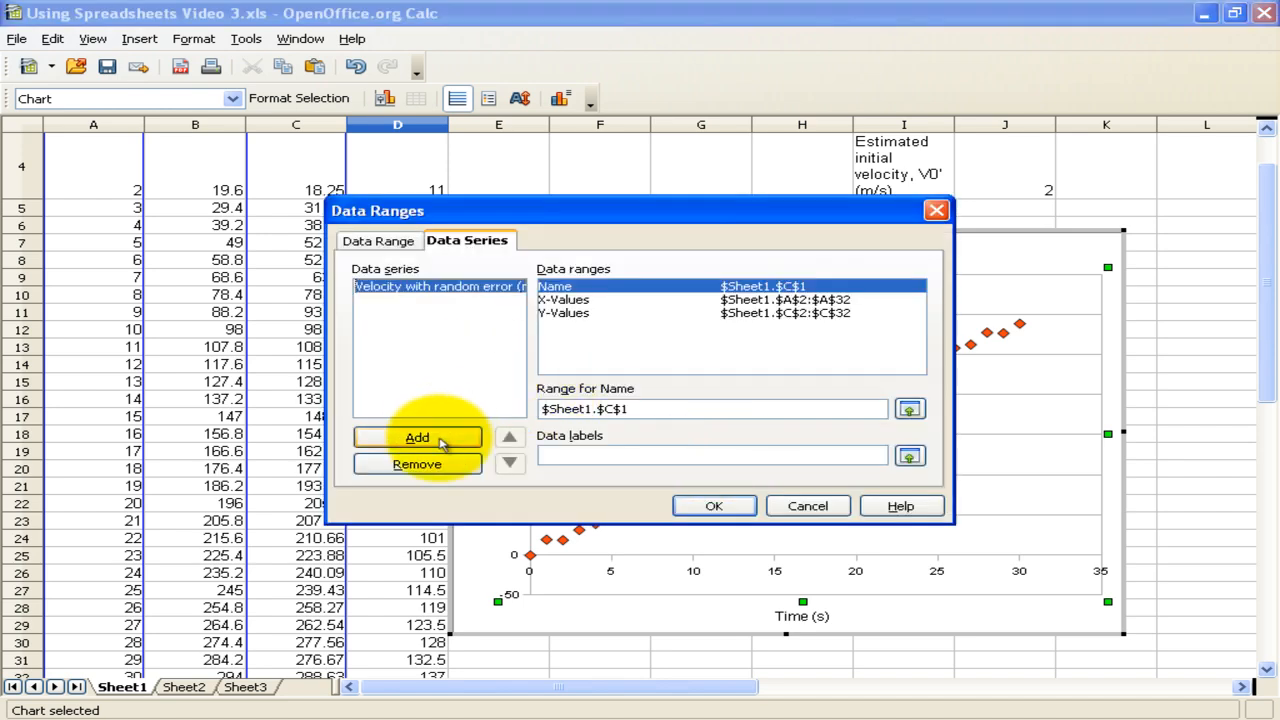
{"action": "left_click", "coordinate": [441, 442]}
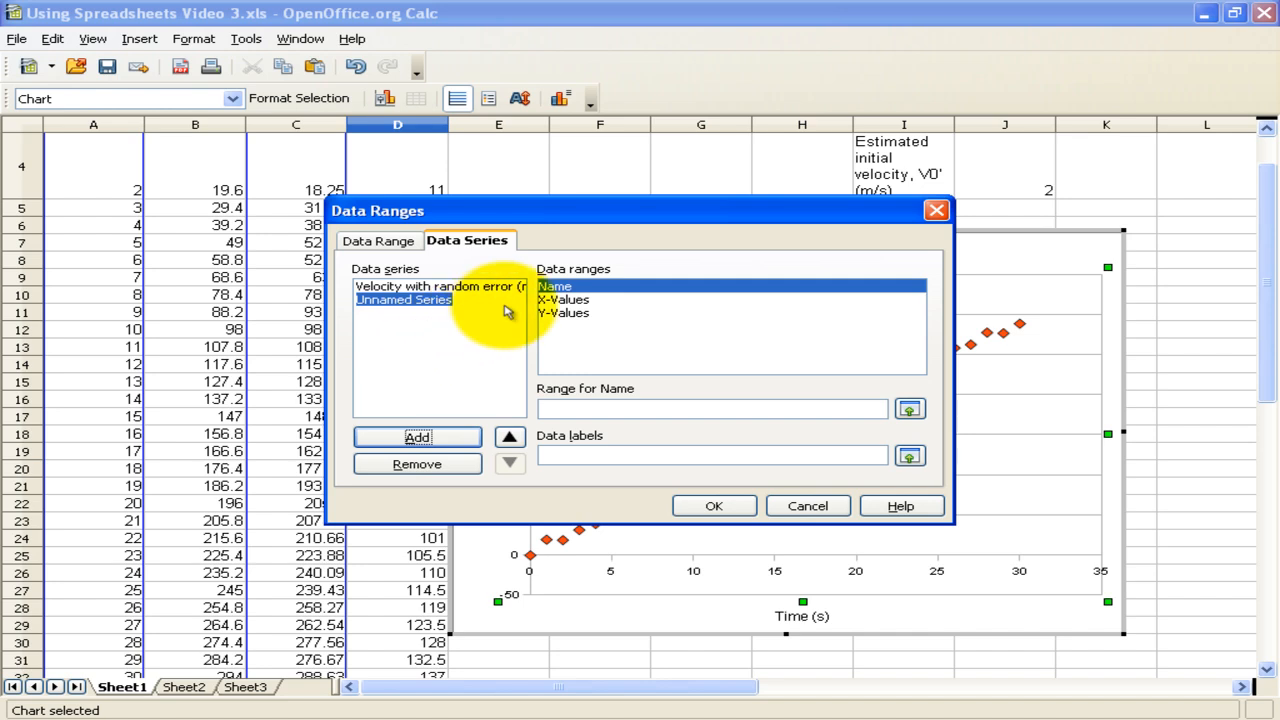
{"action": "left_click", "coordinate": [909, 409]}
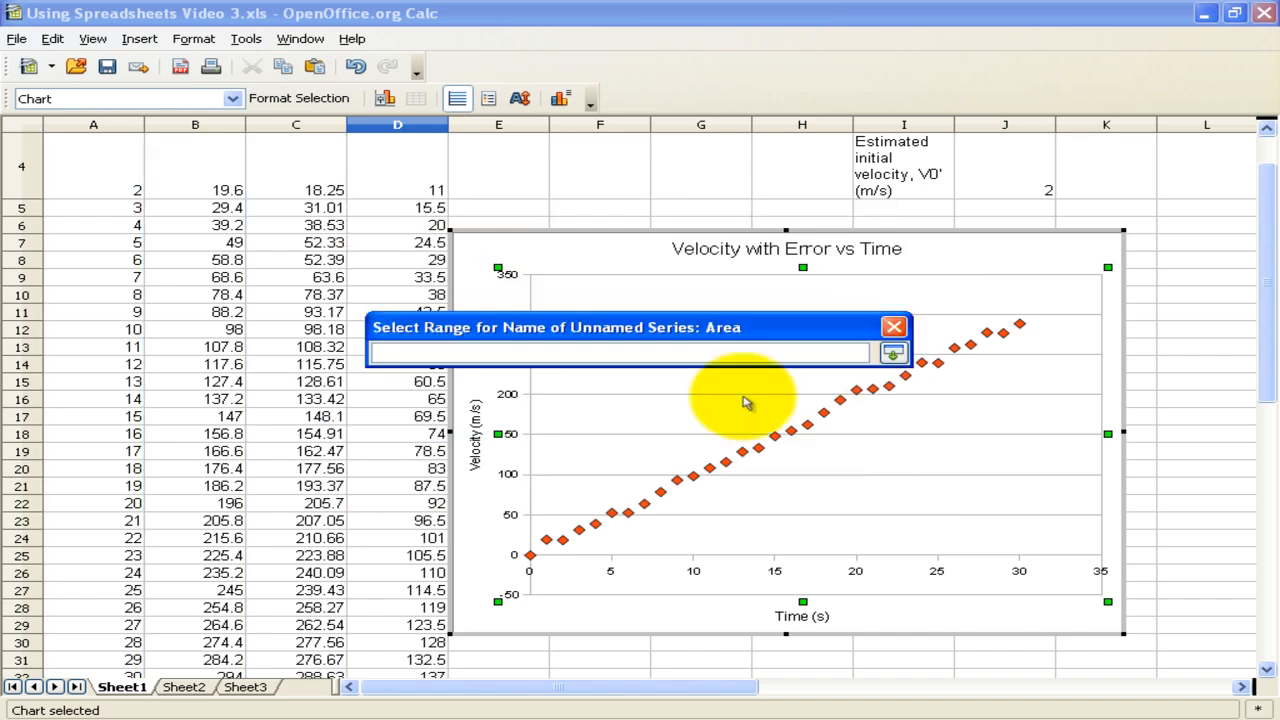
{"action": "left_click_drag", "start_coordinate": [1268, 315], "coordinate": [1267, 245]}
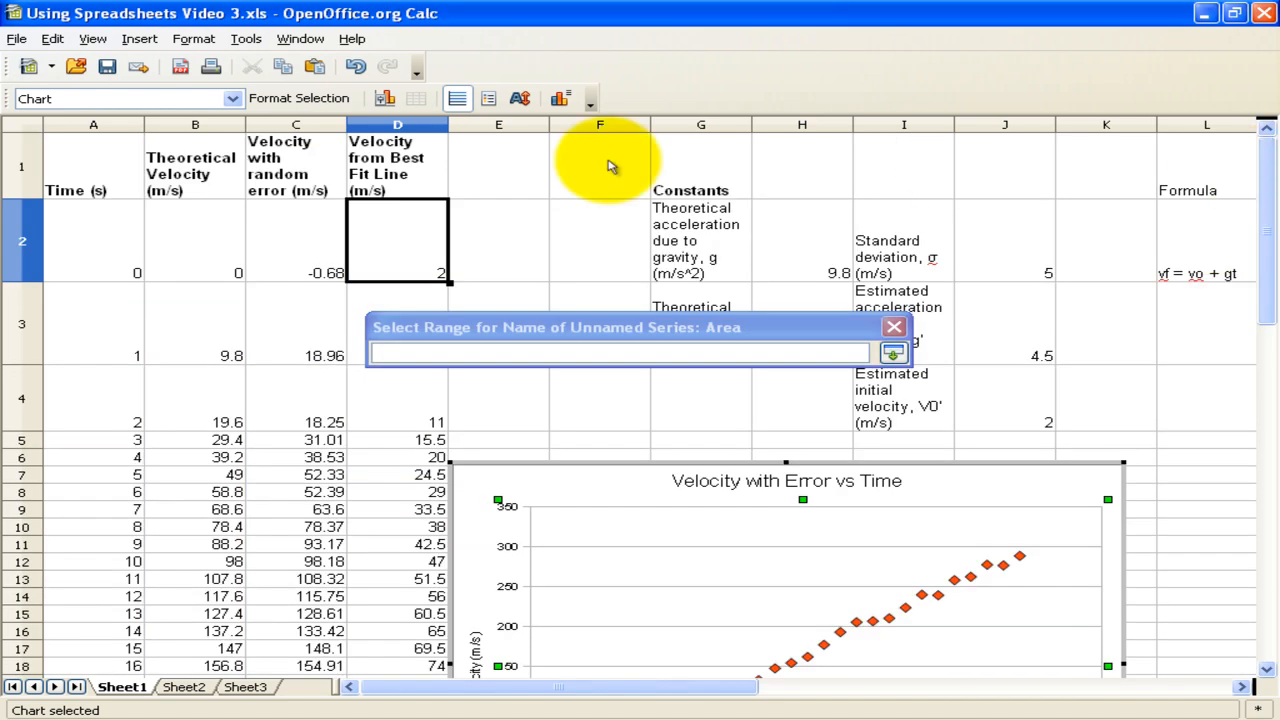
{"action": "left_click", "coordinate": [398, 168]}
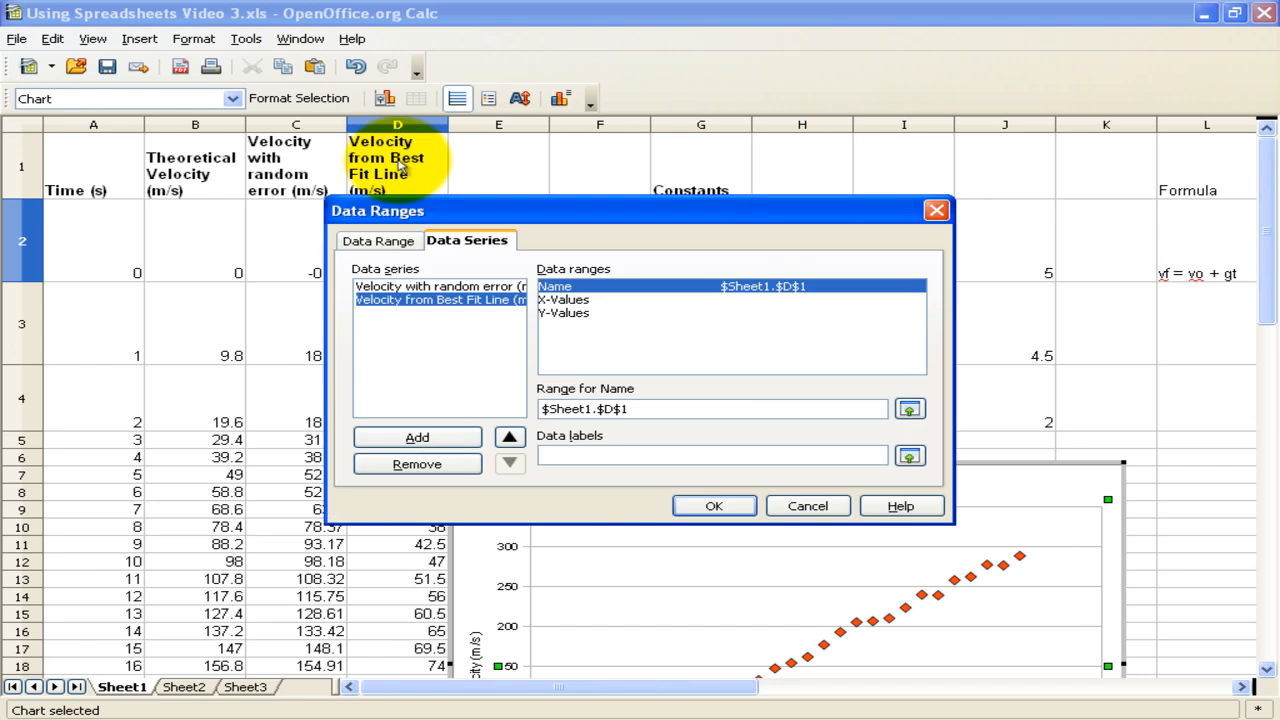
Set the new series' X-values to the time column range $A$1:$A$32
{"action": "left_click", "coordinate": [592, 301]}
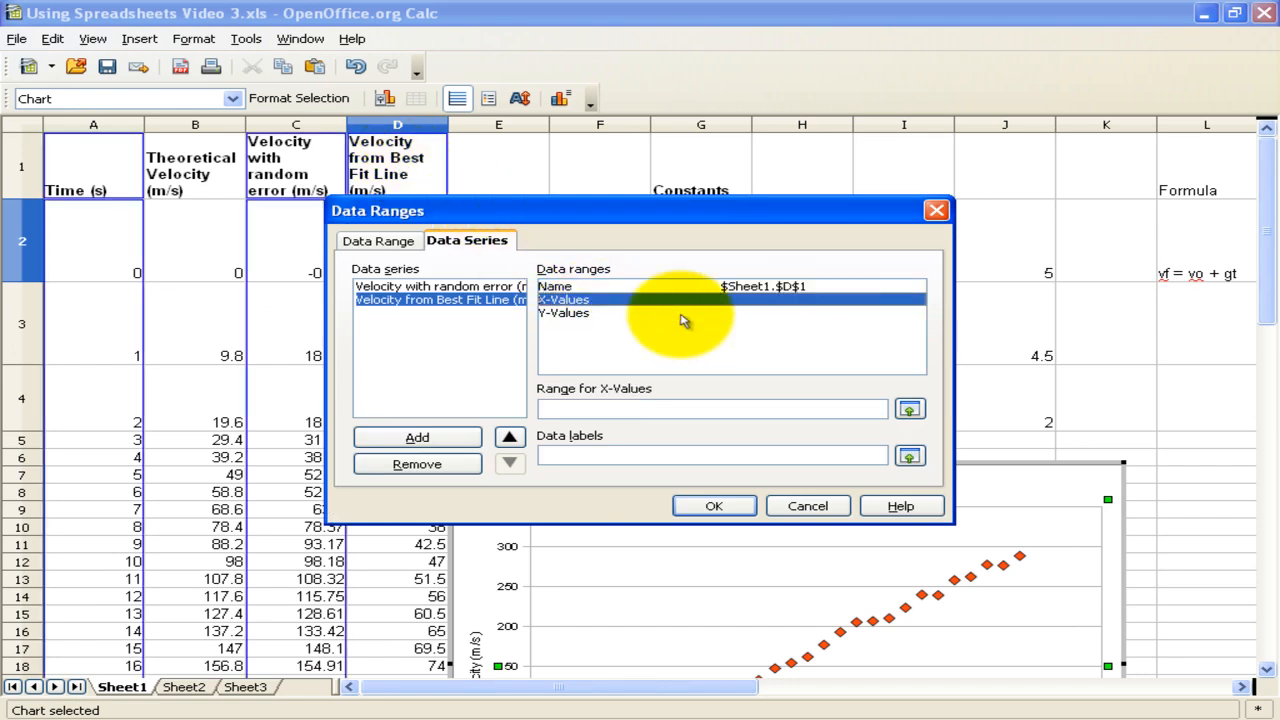
{"action": "left_click", "coordinate": [909, 410]}
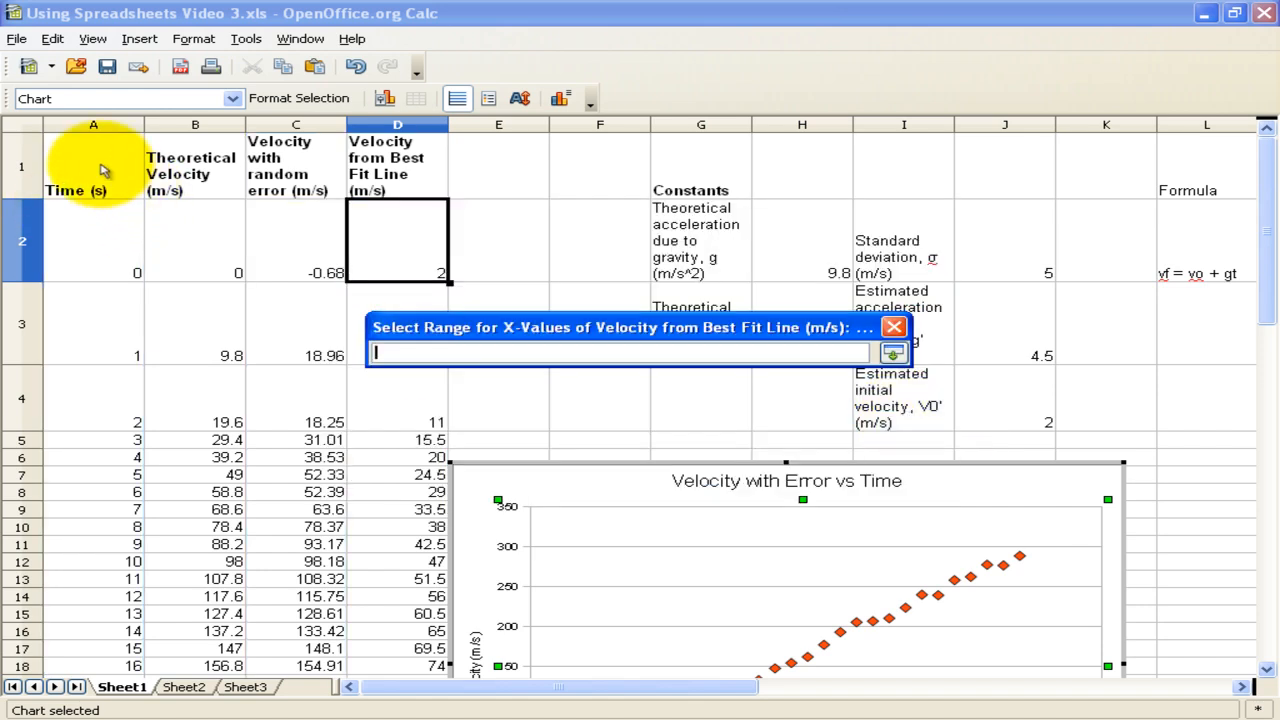
{"action": "left_click", "coordinate": [103, 170]}
{"action": "left_click_drag", "start_coordinate": [103, 170], "coordinate": [116, 312]}
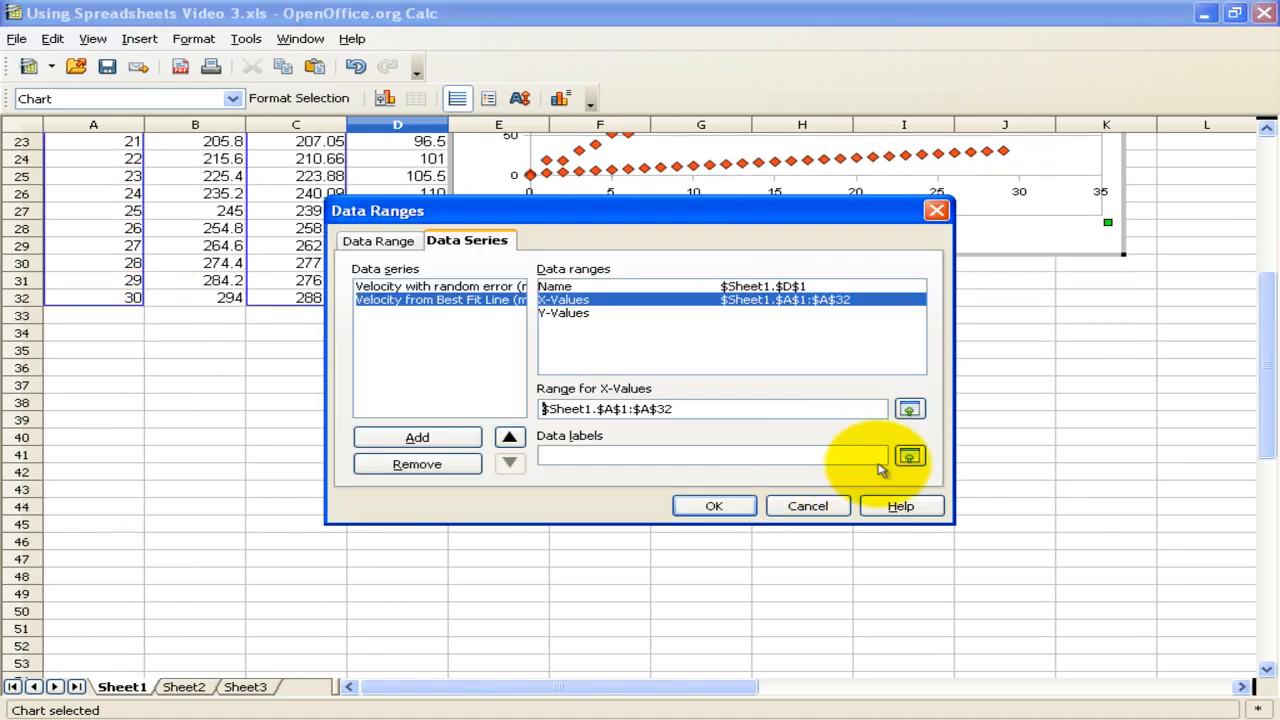
Set the new series' Y-values to the best fit velocities in column D through row 32 and apply the data ranges
{"action": "left_click", "coordinate": [560, 313]}
{"action": "left_click", "coordinate": [909, 409]}
{"action": "scroll", "coordinate": [400, 200], "scroll_direction": "up", "scroll_amount": 8}
{"action": "left_click_drag", "start_coordinate": [400, 165], "coordinate": [408, 672]}
{"action": "left_click", "coordinate": [714, 506]}
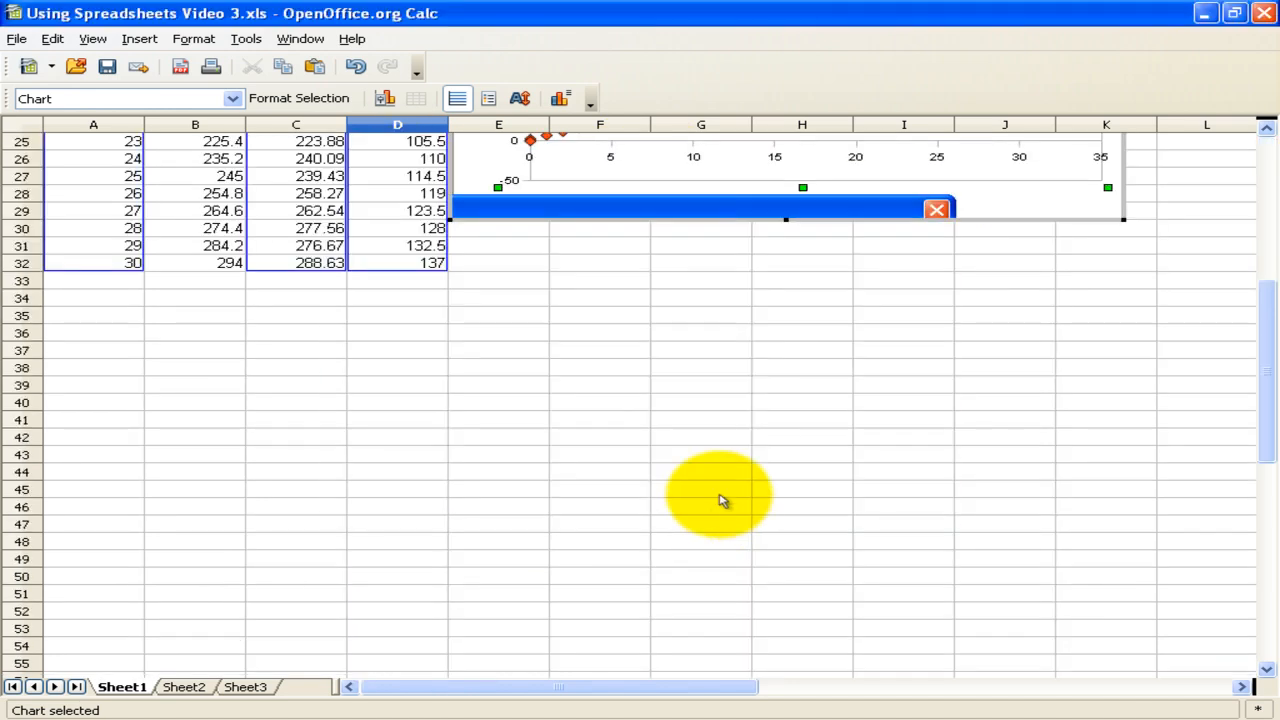
Open the formatting of the best fit velocity series in the chart and set its line style to Continuous
{"action": "scroll", "coordinate": [905, 330], "scroll_direction": "up", "scroll_amount": 3}
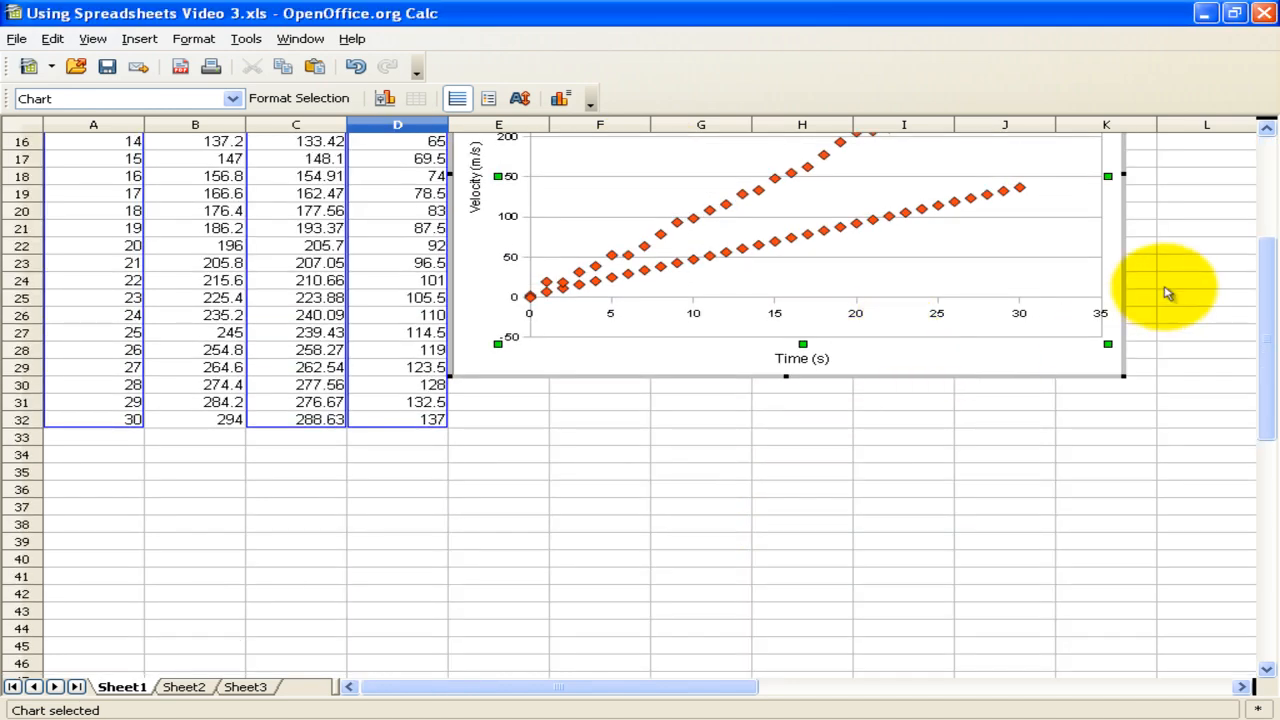
{"action": "left_click_drag", "start_coordinate": [1266, 290], "coordinate": [1266, 237]}
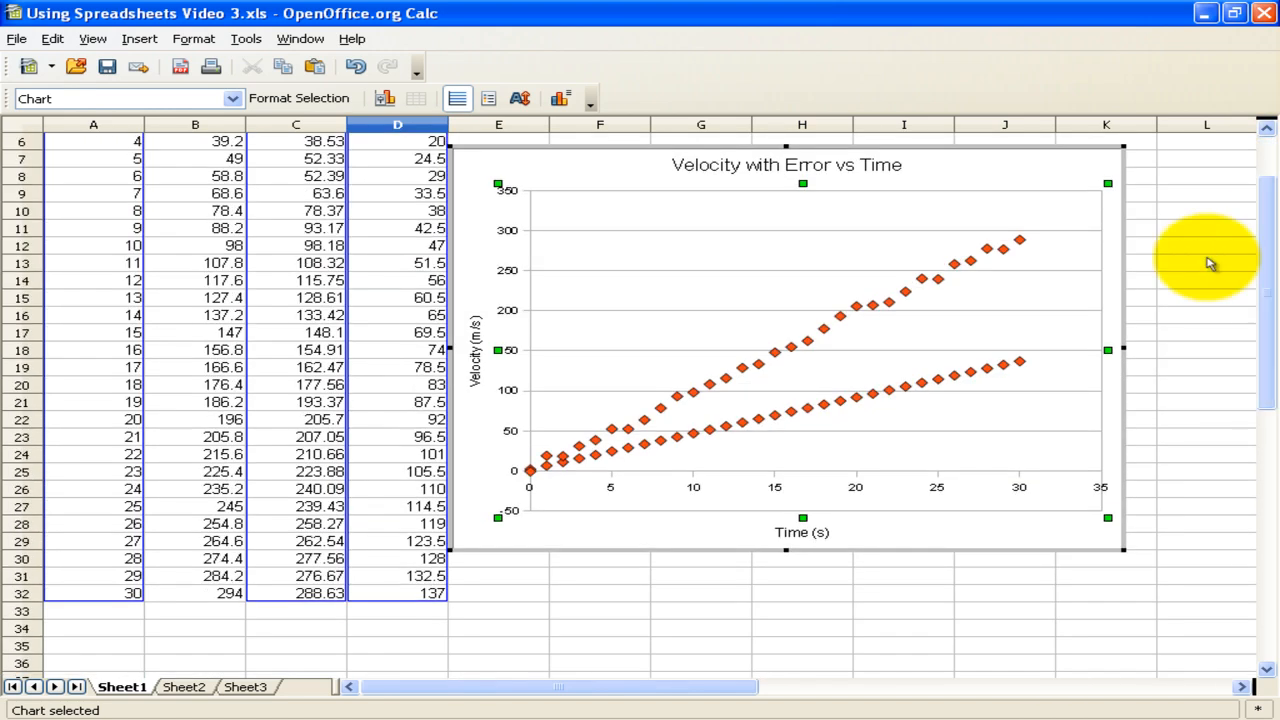
{"action": "left_click", "coordinate": [987, 372]}
{"action": "right_click", "coordinate": [987, 370]}
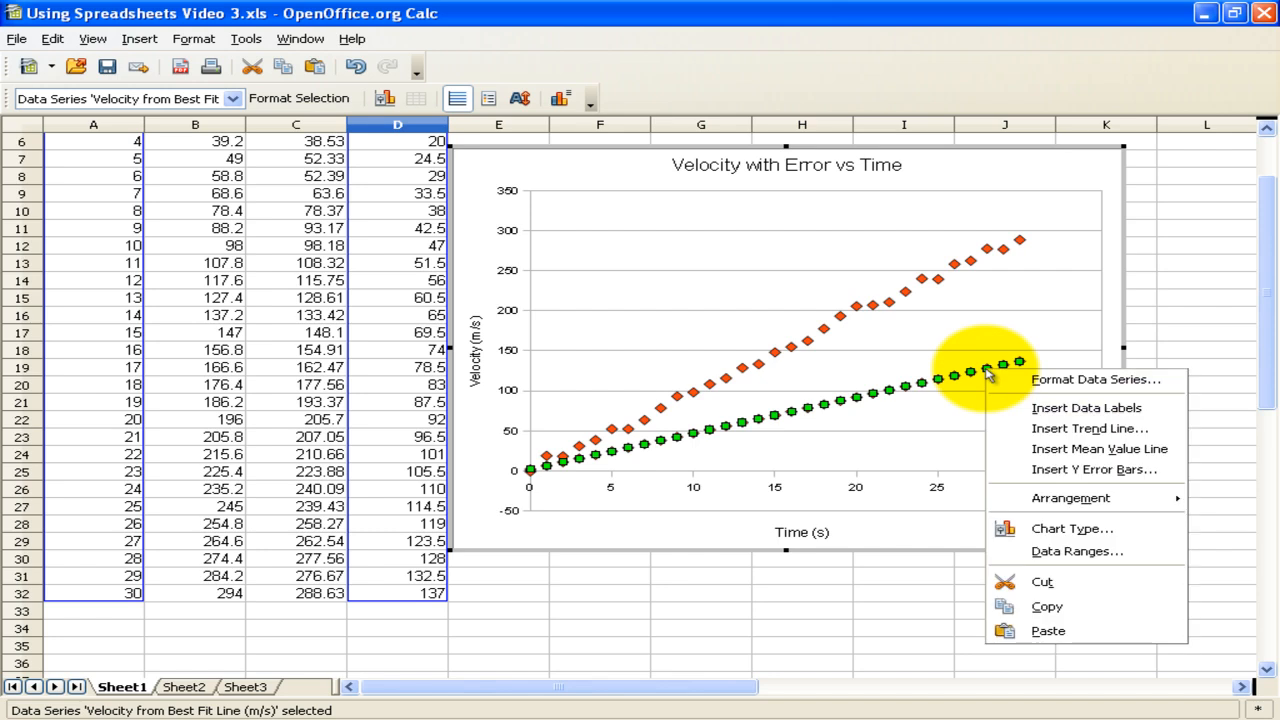
{"action": "left_click", "coordinate": [1030, 380]}
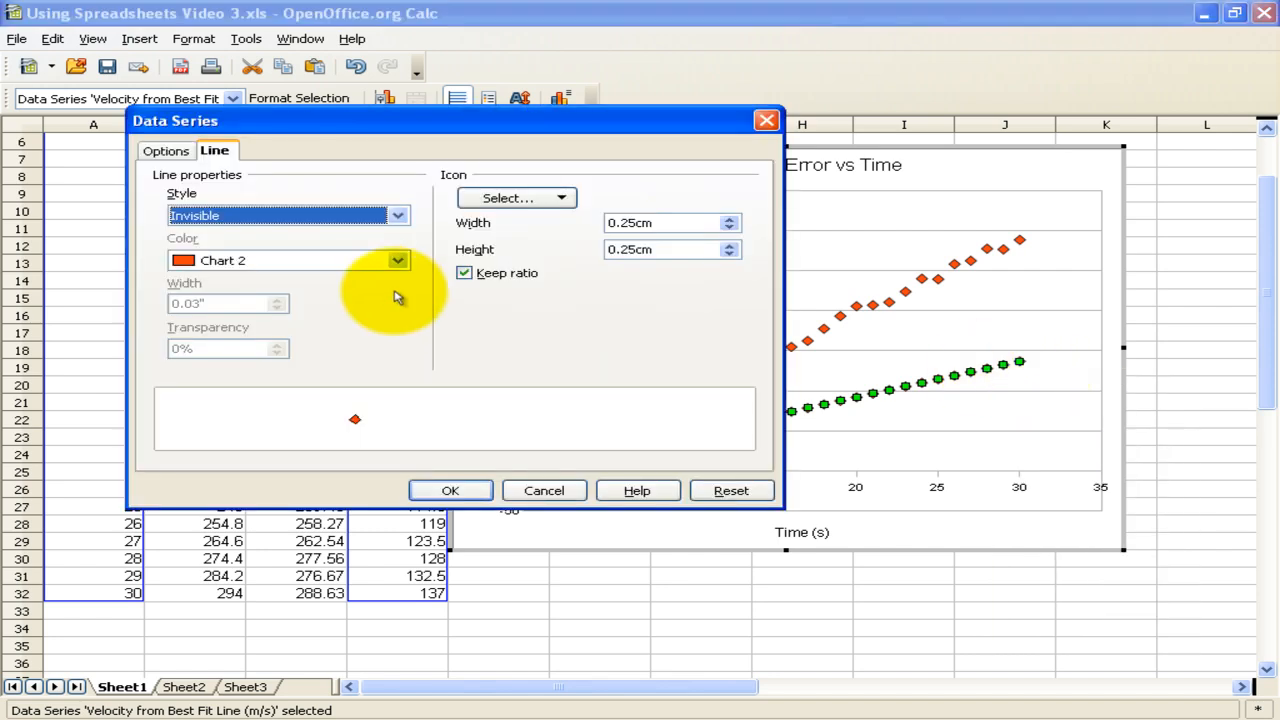
{"action": "left_click", "coordinate": [398, 215]}
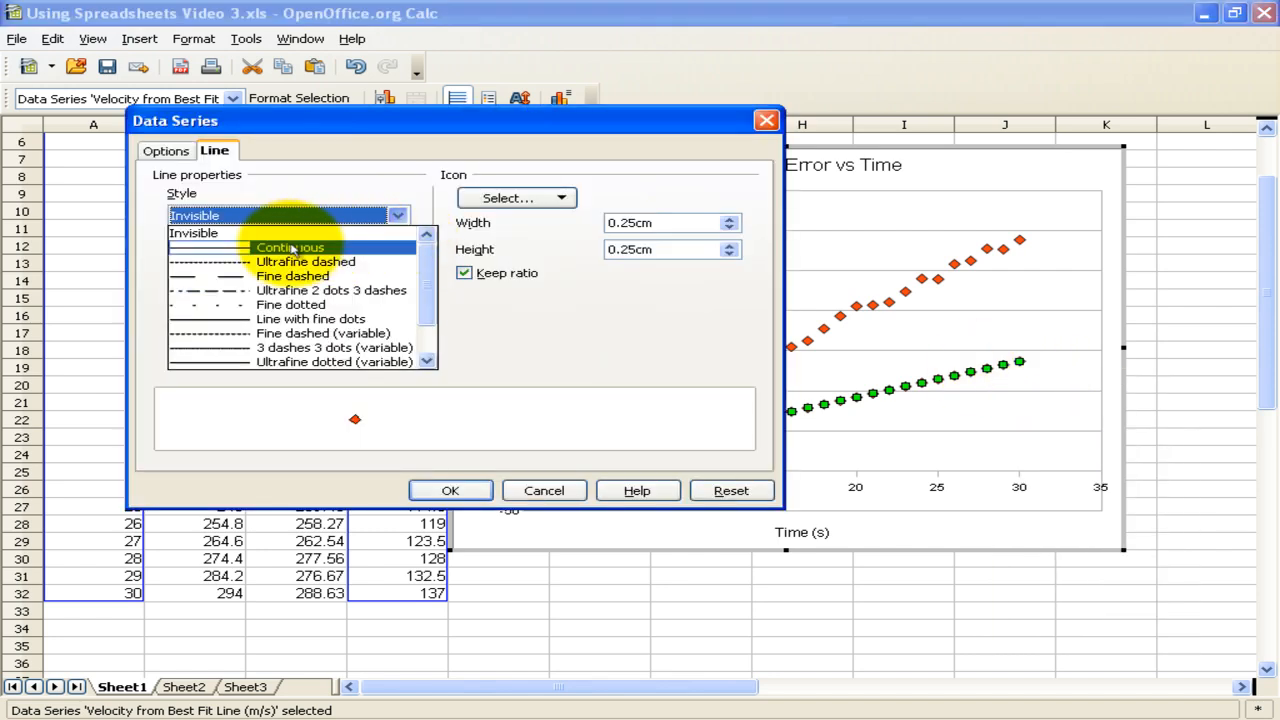
{"action": "left_click", "coordinate": [288, 248]}
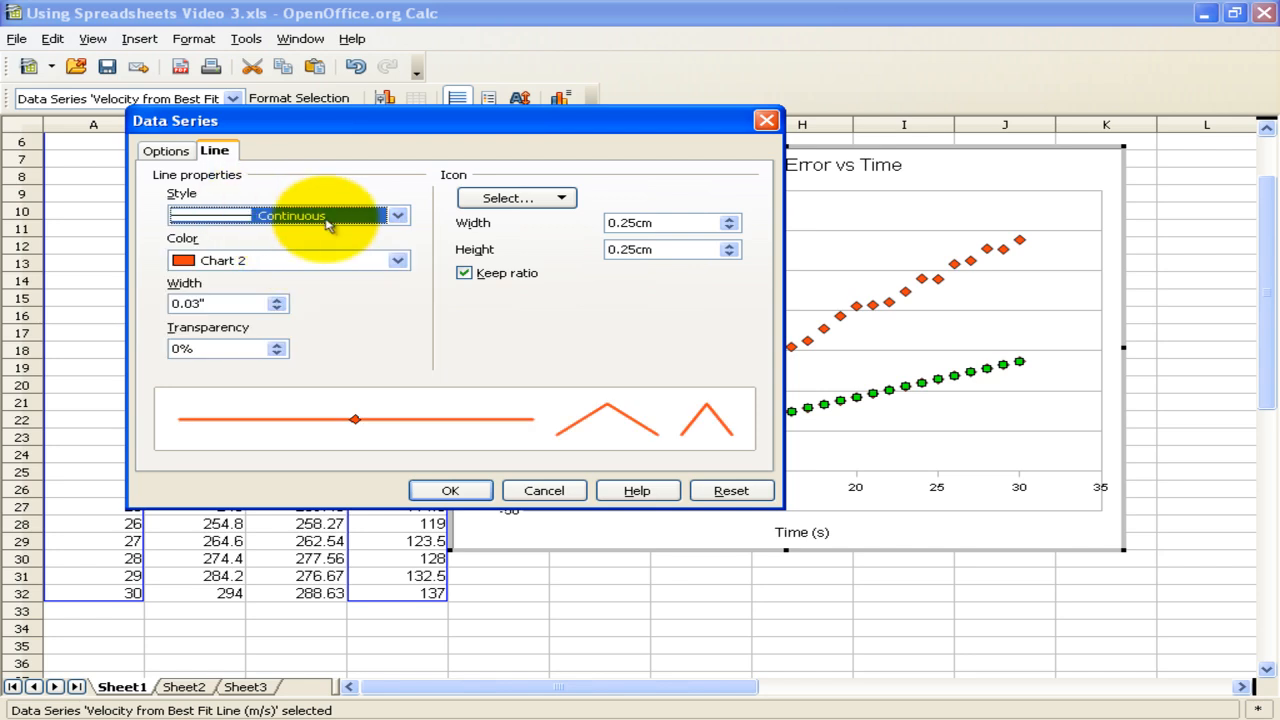
Remove the best fit series' point symbols, set its line color to Chart 4, and apply the formatting
{"action": "left_click", "coordinate": [568, 198]}
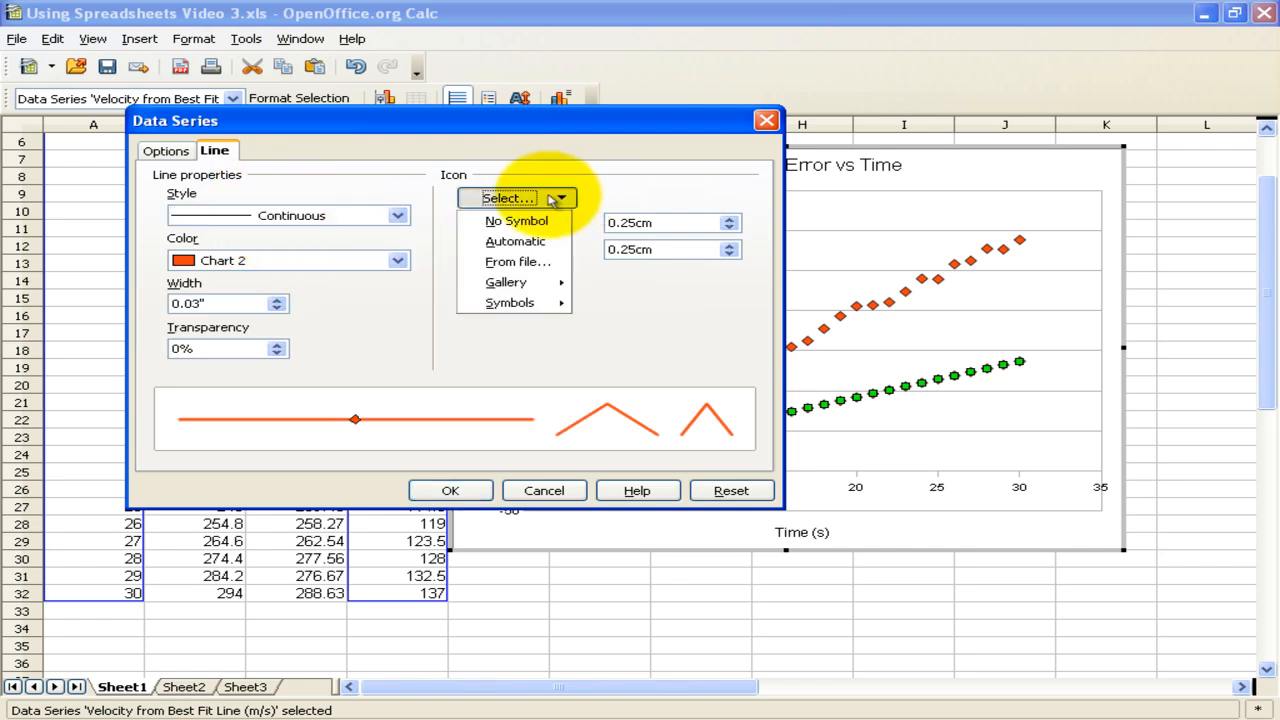
{"action": "left_click", "coordinate": [524, 222]}
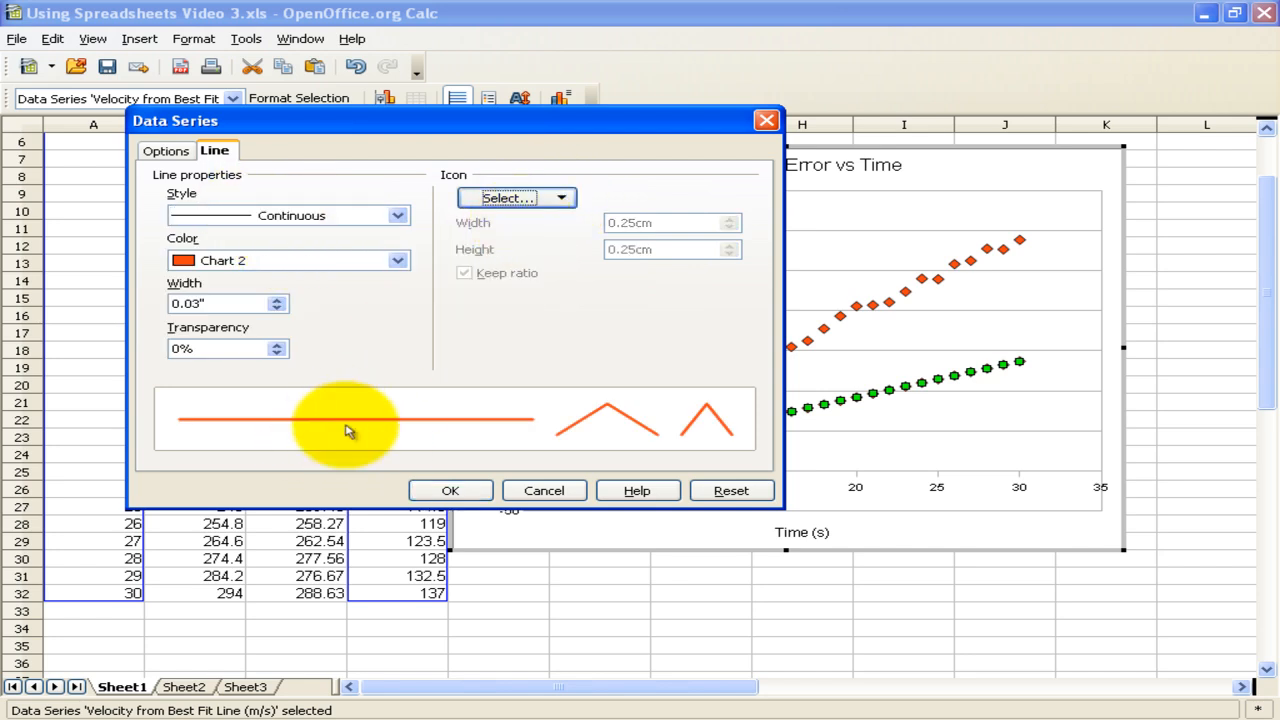
{"action": "left_click", "coordinate": [397, 260]}
{"action": "left_click", "coordinate": [297, 307]}
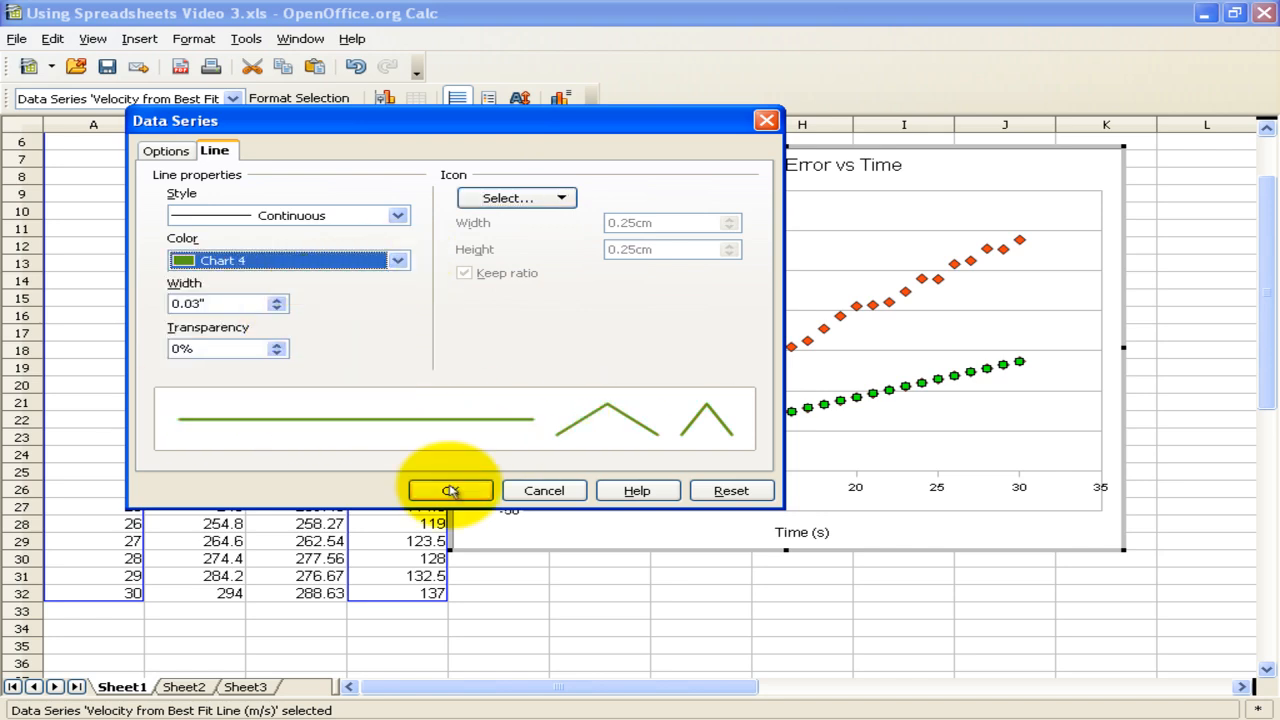
{"action": "left_click", "coordinate": [450, 490]}
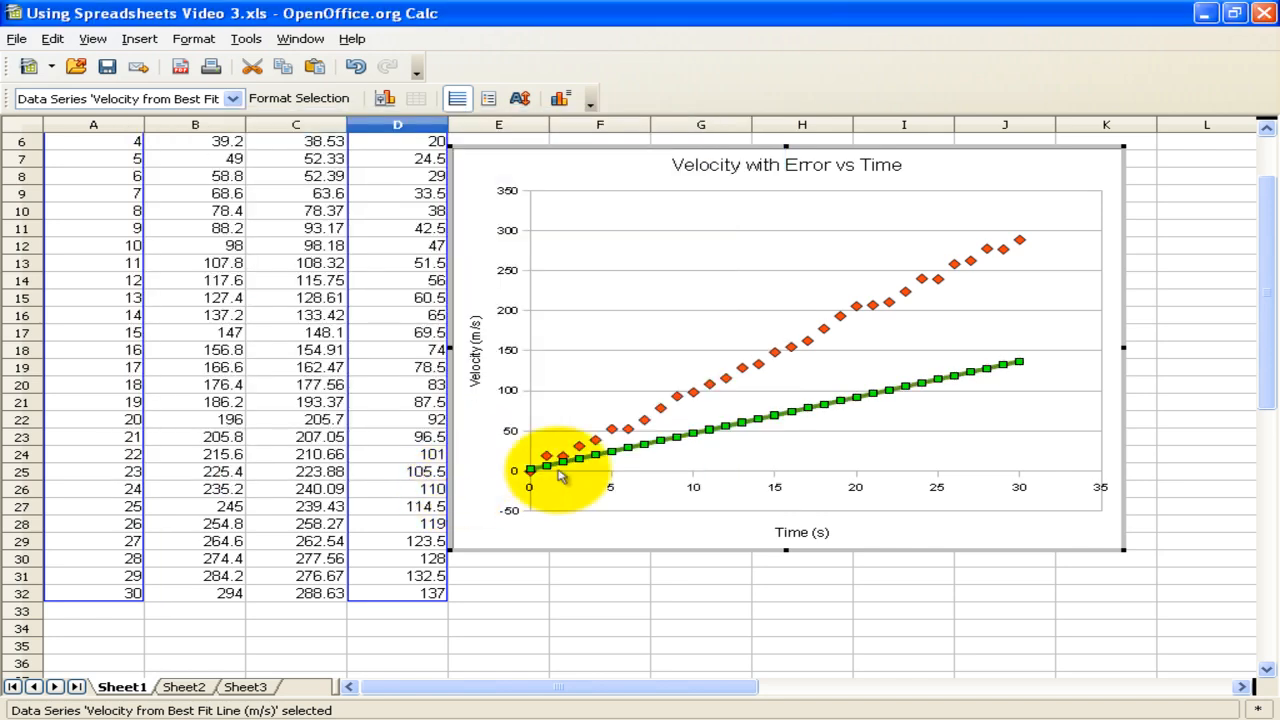
{"action": "left_click", "coordinate": [1150, 335]}
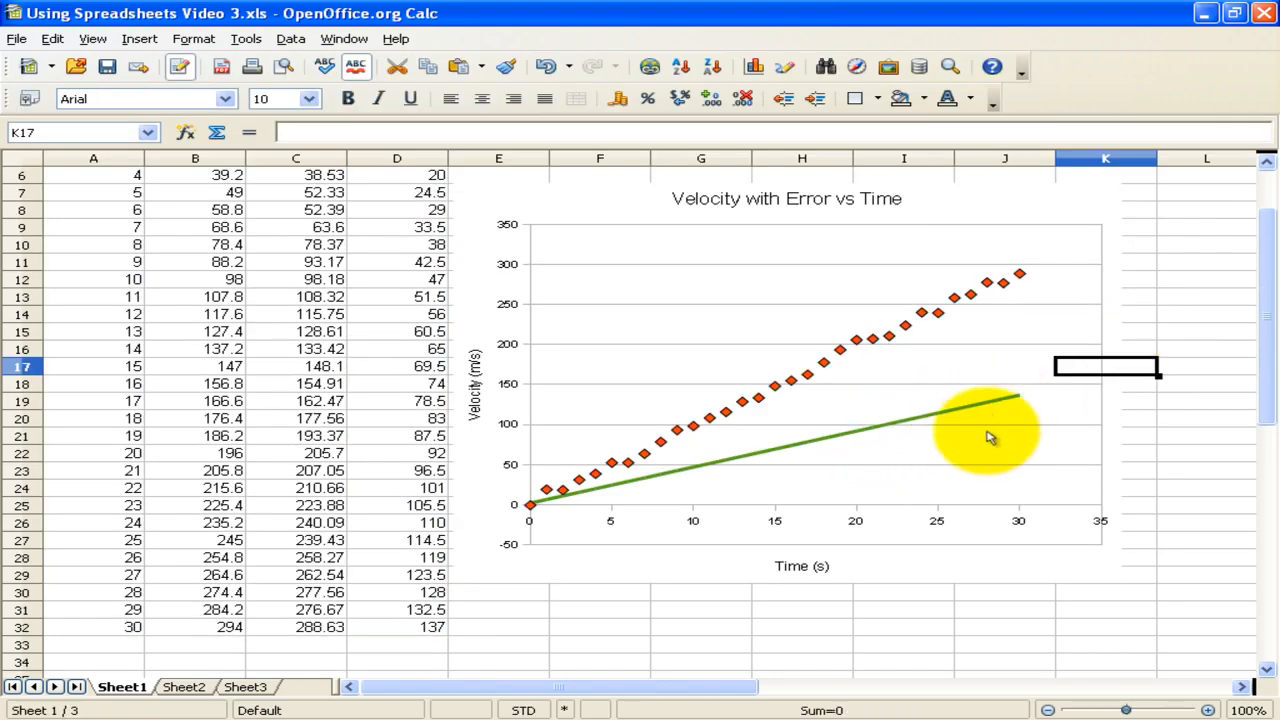
Try estimated accelerations of 6, 7 and 8 in J3 to steepen the best fit line towards the data points
{"action": "left_click_drag", "start_coordinate": [1257, 355], "coordinate": [1257, 336]}
{"action": "left_click", "coordinate": [1018, 243]}
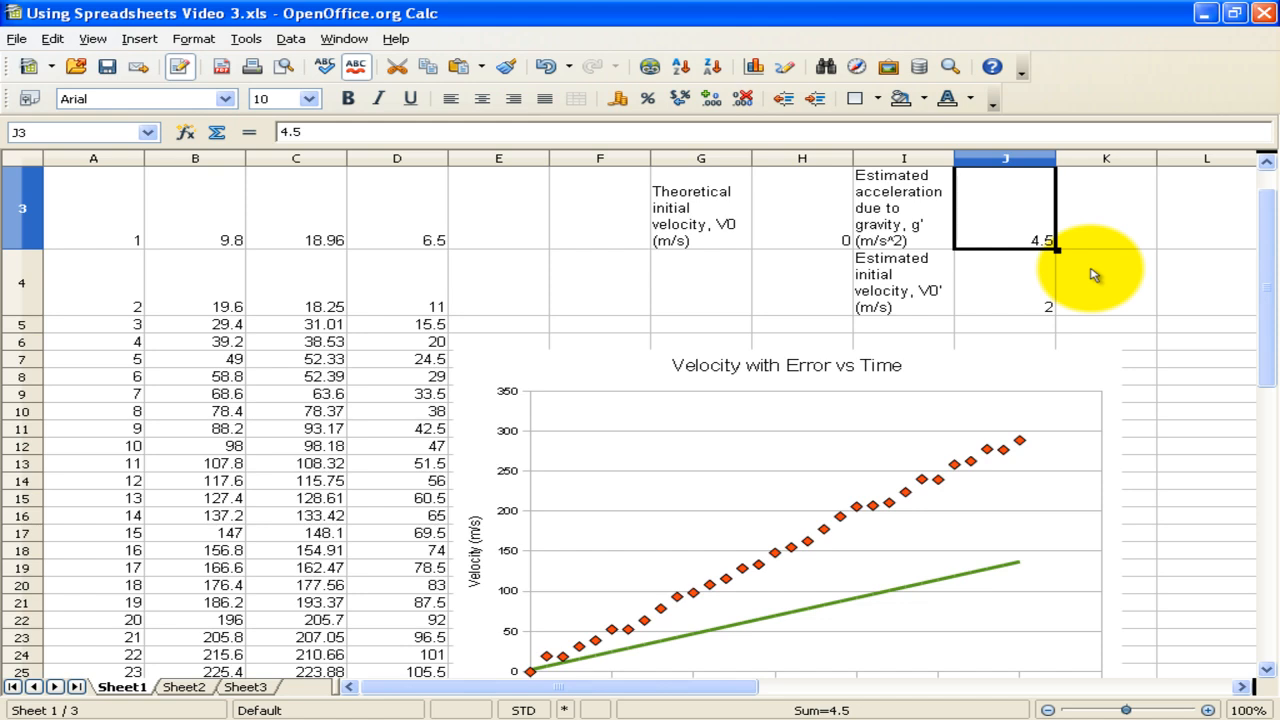
{"action": "type", "text": "6"}
{"action": "key", "text": "Return"}
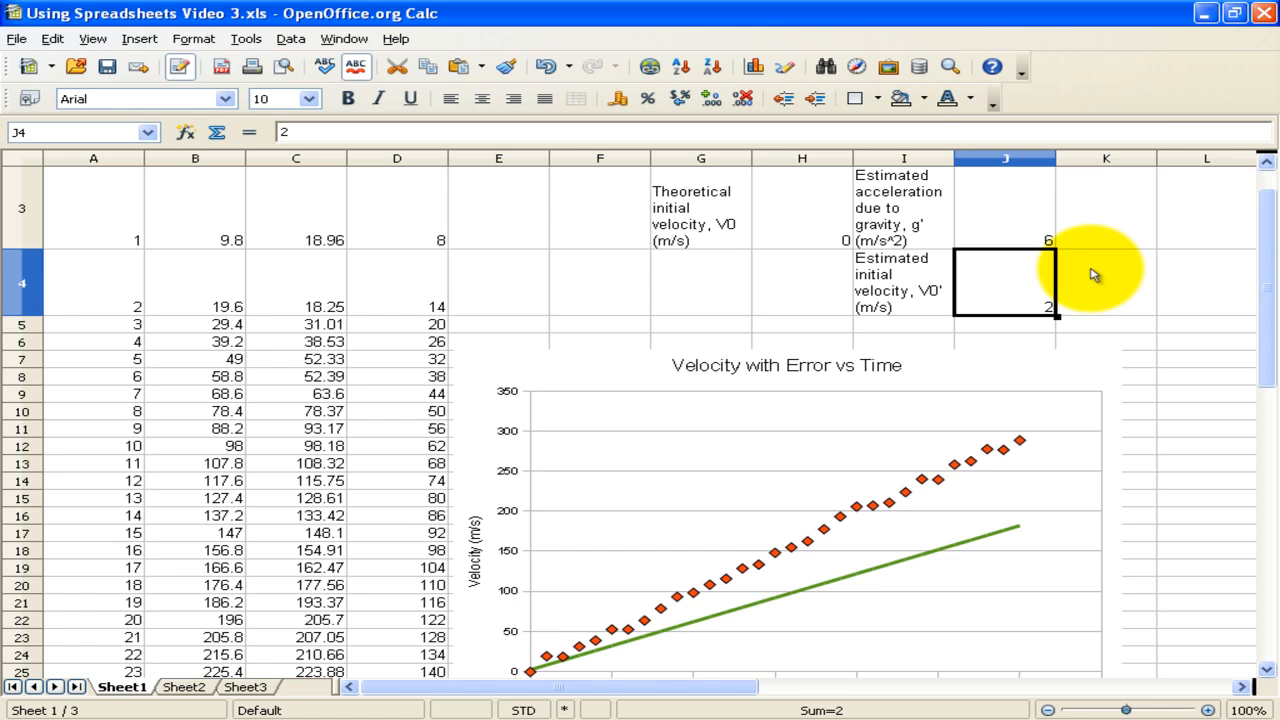
{"action": "key", "text": "Up"}
{"action": "type", "text": "7"}
{"action": "key", "text": "Return"}
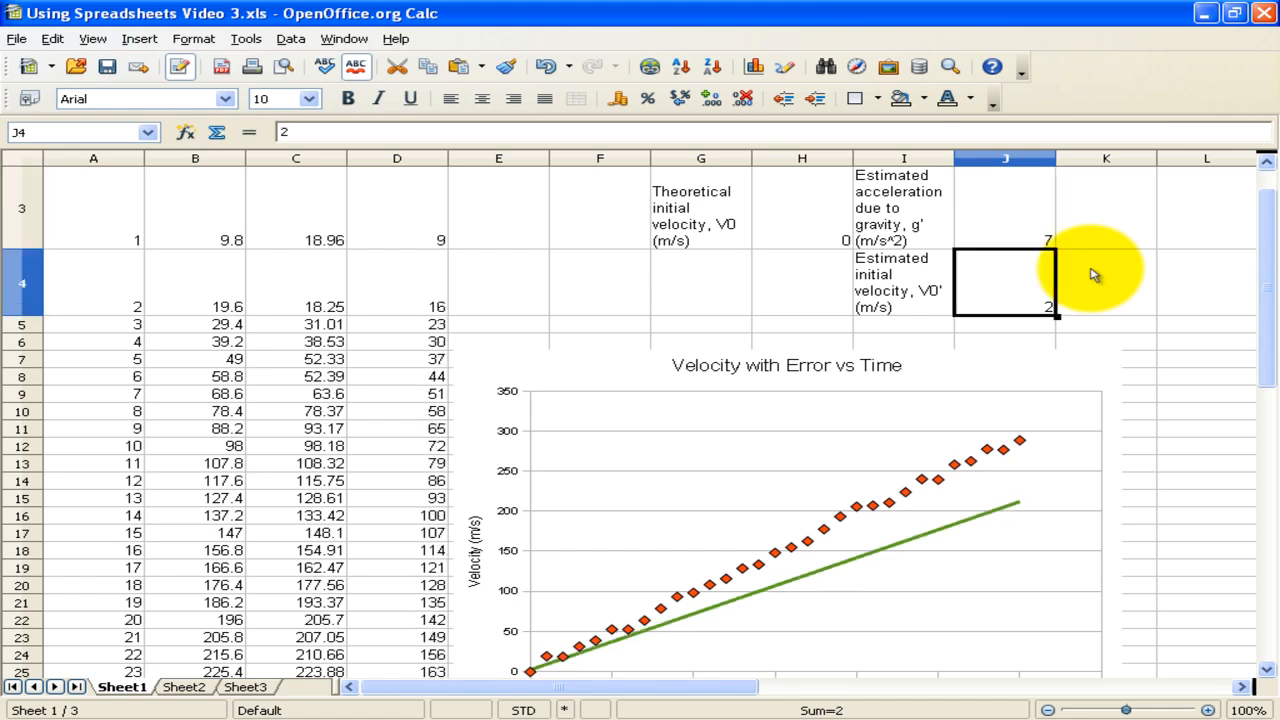
{"action": "key", "text": "Up"}
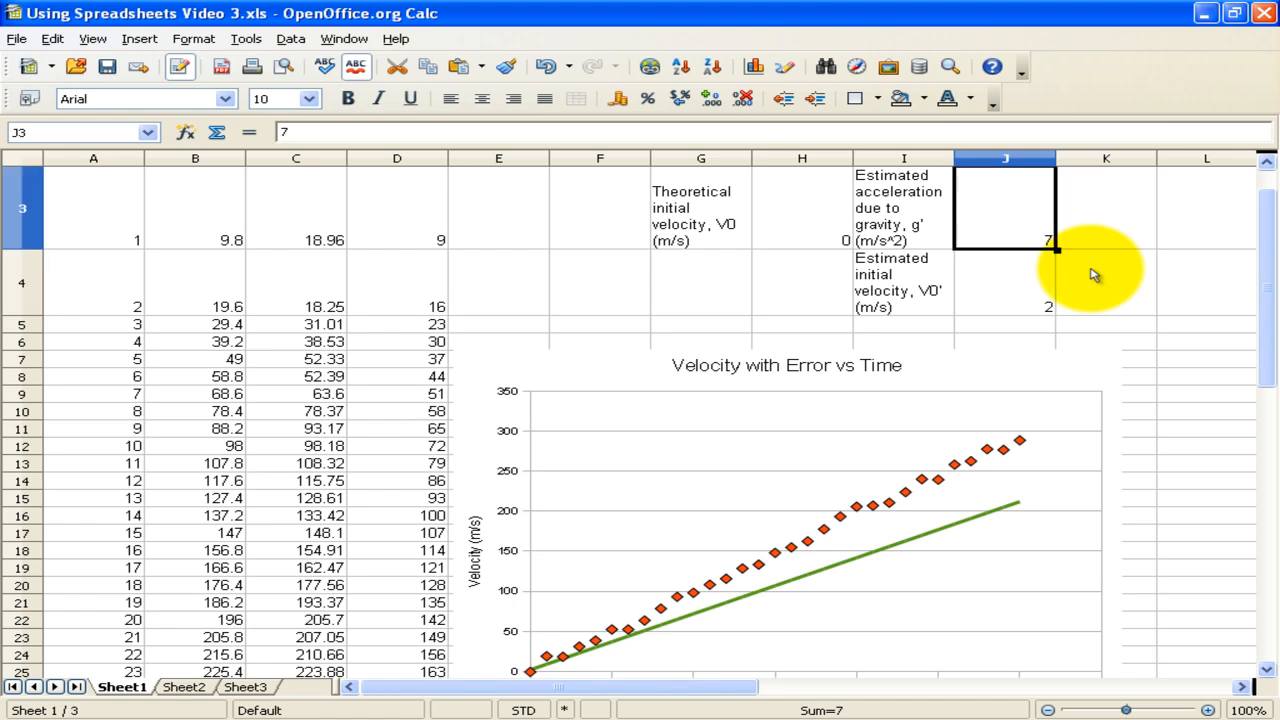
{"action": "type", "text": "8"}
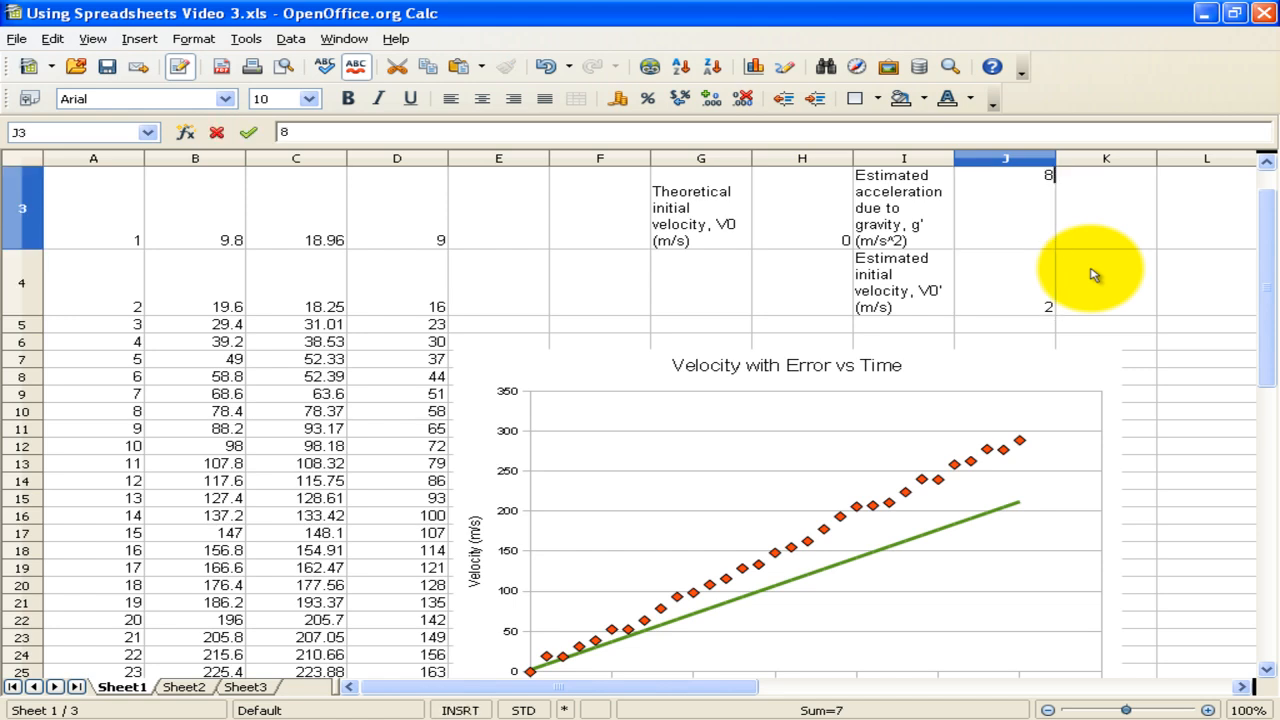
{"action": "key", "text": "Return"}
Raise the estimated acceleration in J3 to 9 and refine it to 9.8 to match the line to the data
{"action": "key", "text": "Up"}
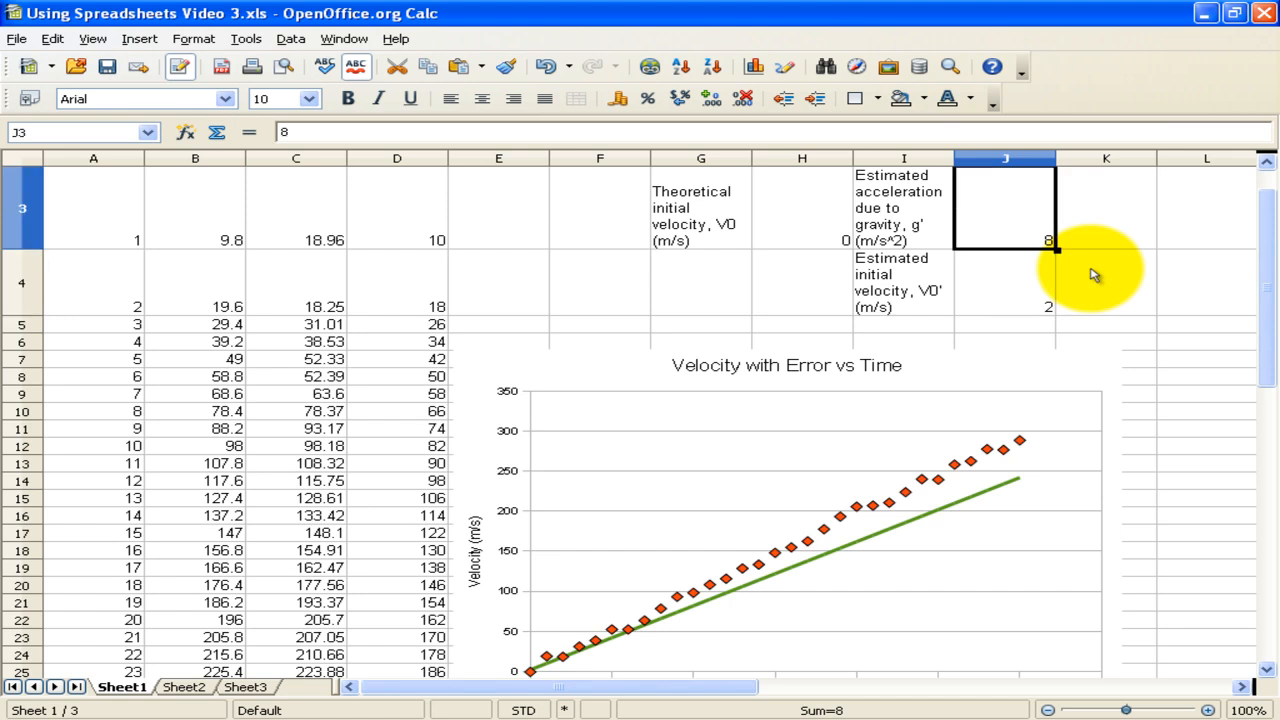
{"action": "type", "text": "9"}
{"action": "key", "text": "Return"}
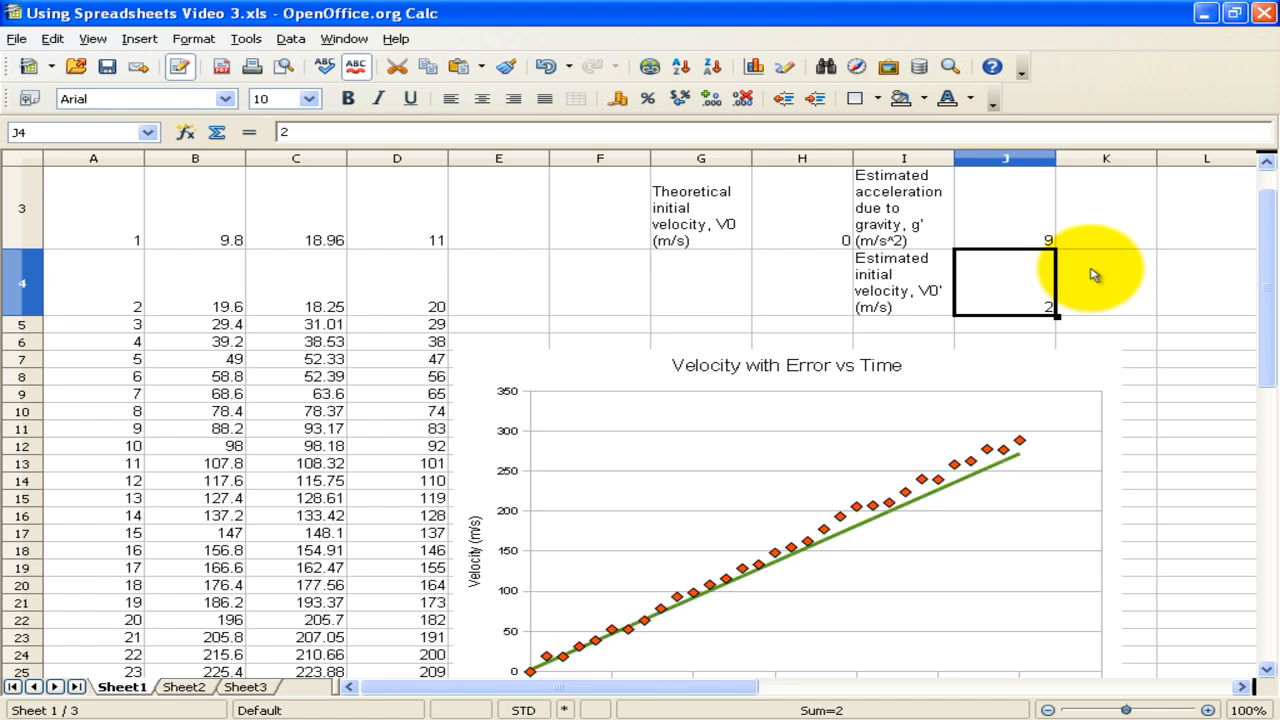
{"action": "key", "text": "Up"}
{"action": "key", "text": "F2"}
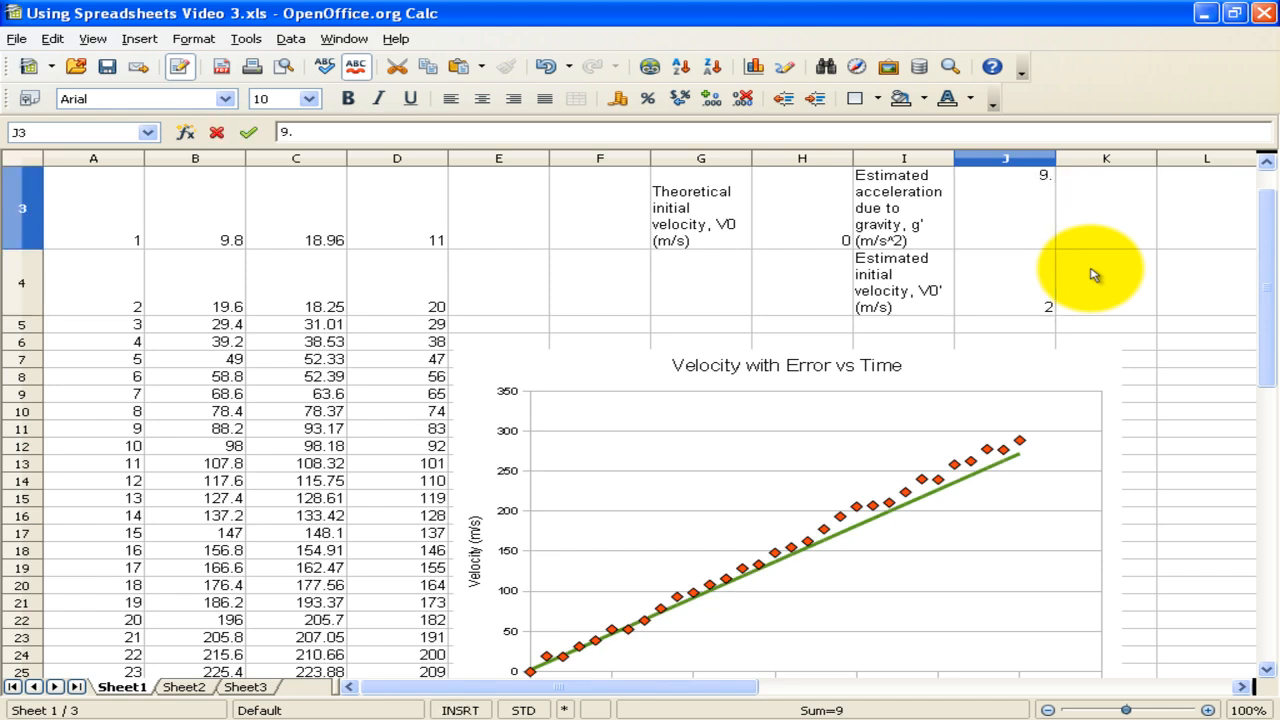
{"action": "type", "text": ".8"}
{"action": "key", "text": "Return"}
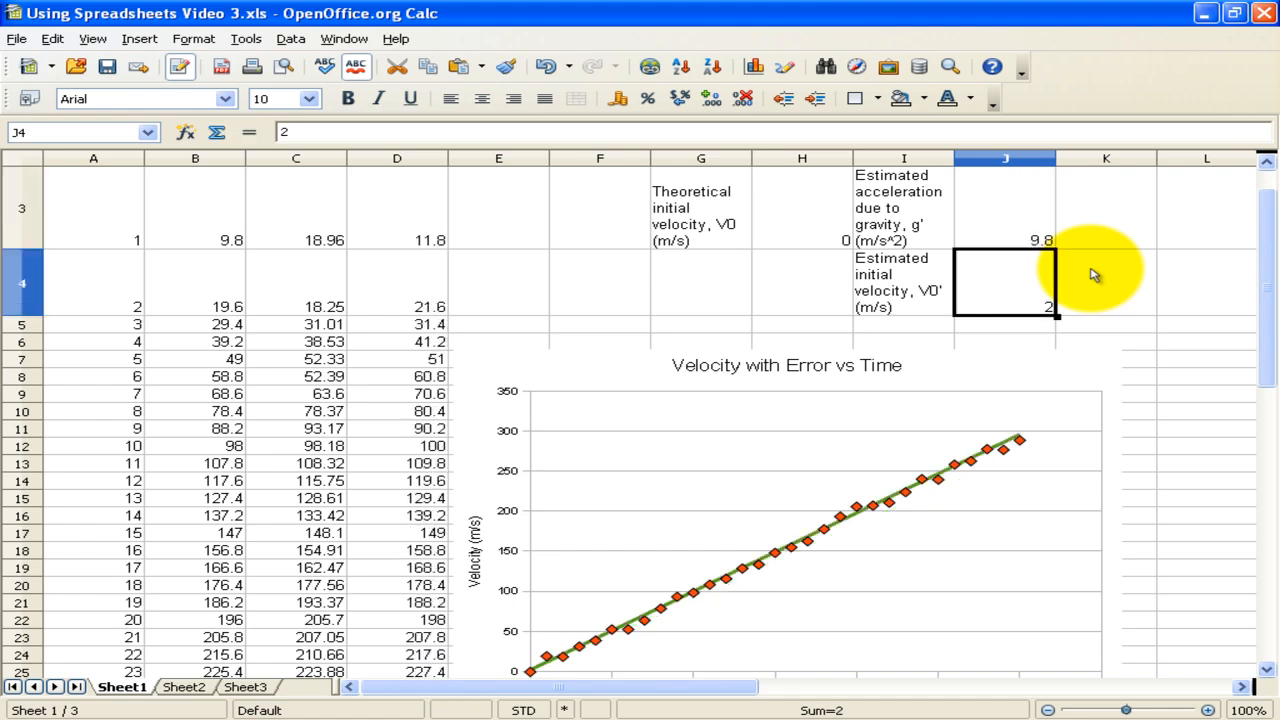
Examine how closely the best fit line follows the data points across the whole chart
{"action": "left_click_drag", "start_coordinate": [1268, 267], "coordinate": [1268, 271]}
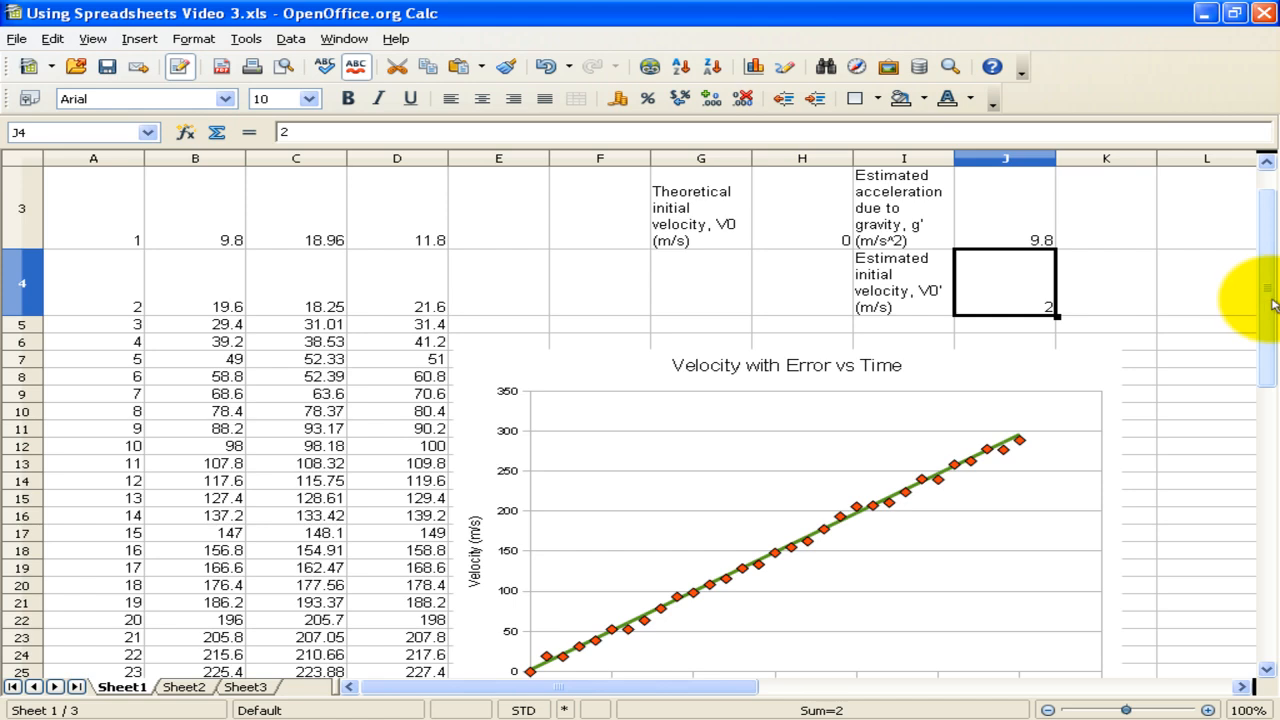
{"action": "left_click_drag", "start_coordinate": [1265, 288], "coordinate": [1266, 310]}
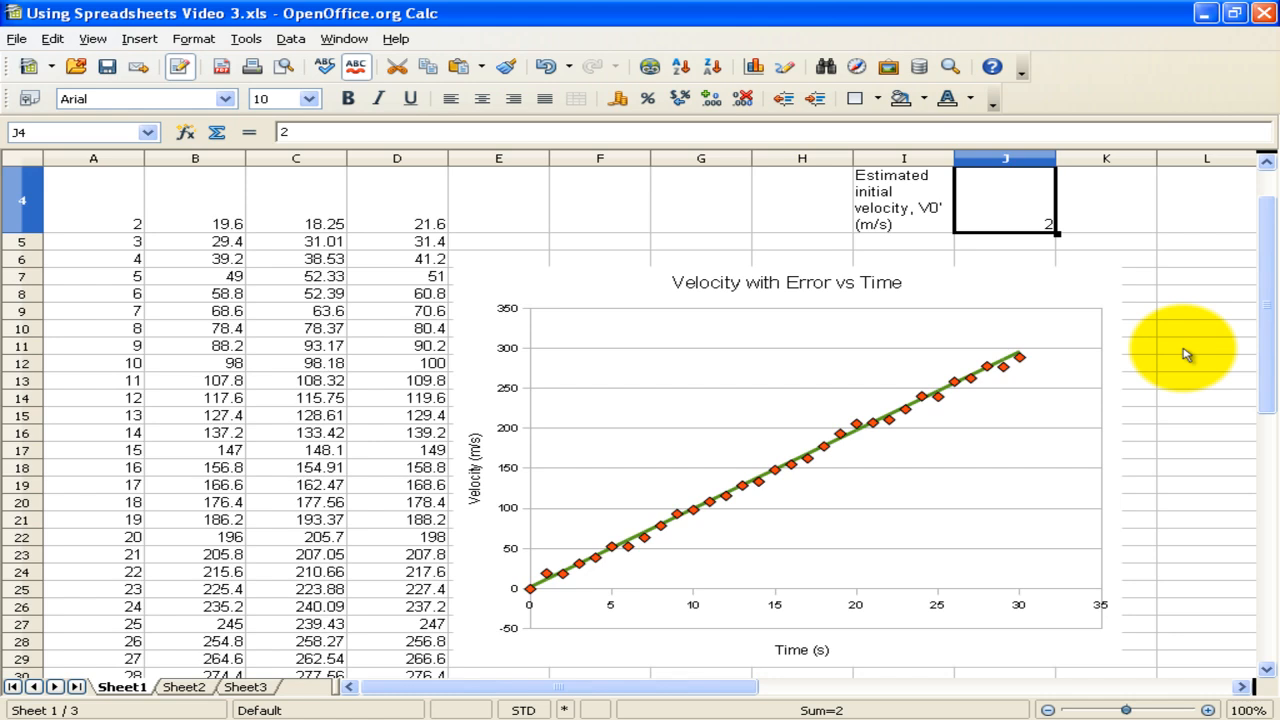
{"action": "key", "text": "Left"}
{"action": "key", "text": "Left"}
{"action": "key", "text": "Left"}
{"action": "key", "text": "Left"}
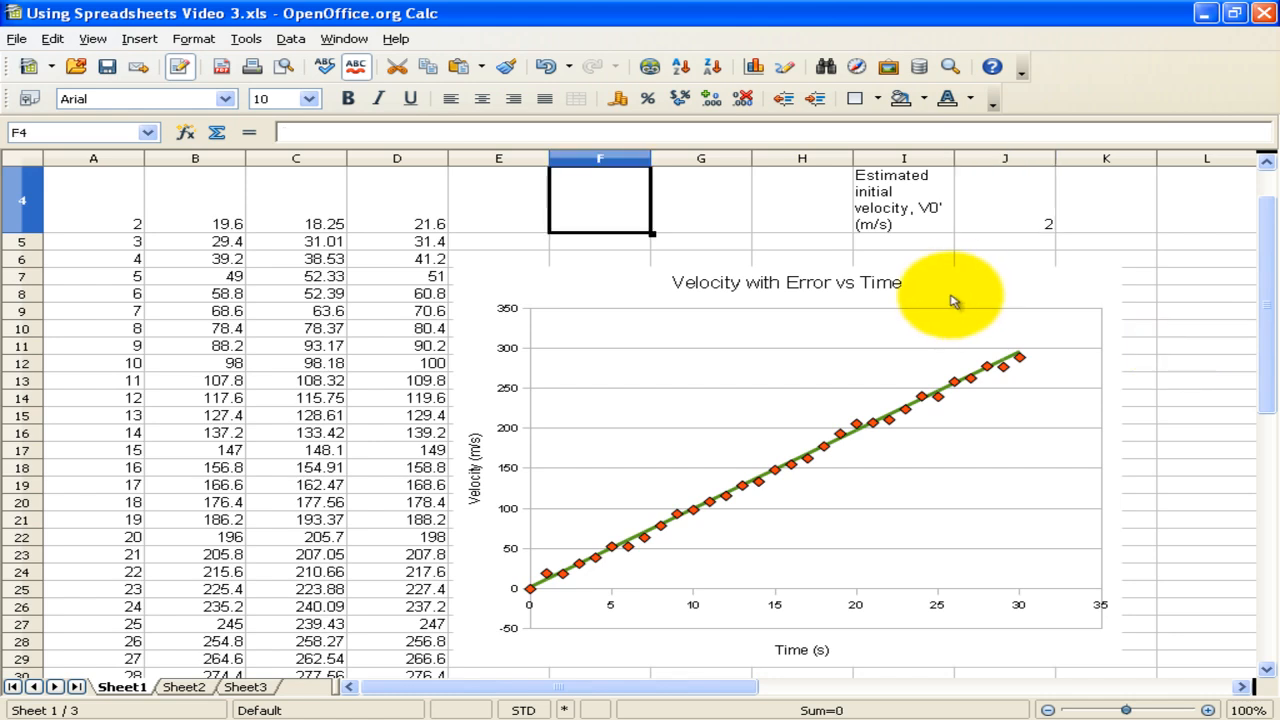
Add Y error bars with a constant value of 5 to the chart's Velocity with random error series
{"action": "left_click", "coordinate": [952, 295]}
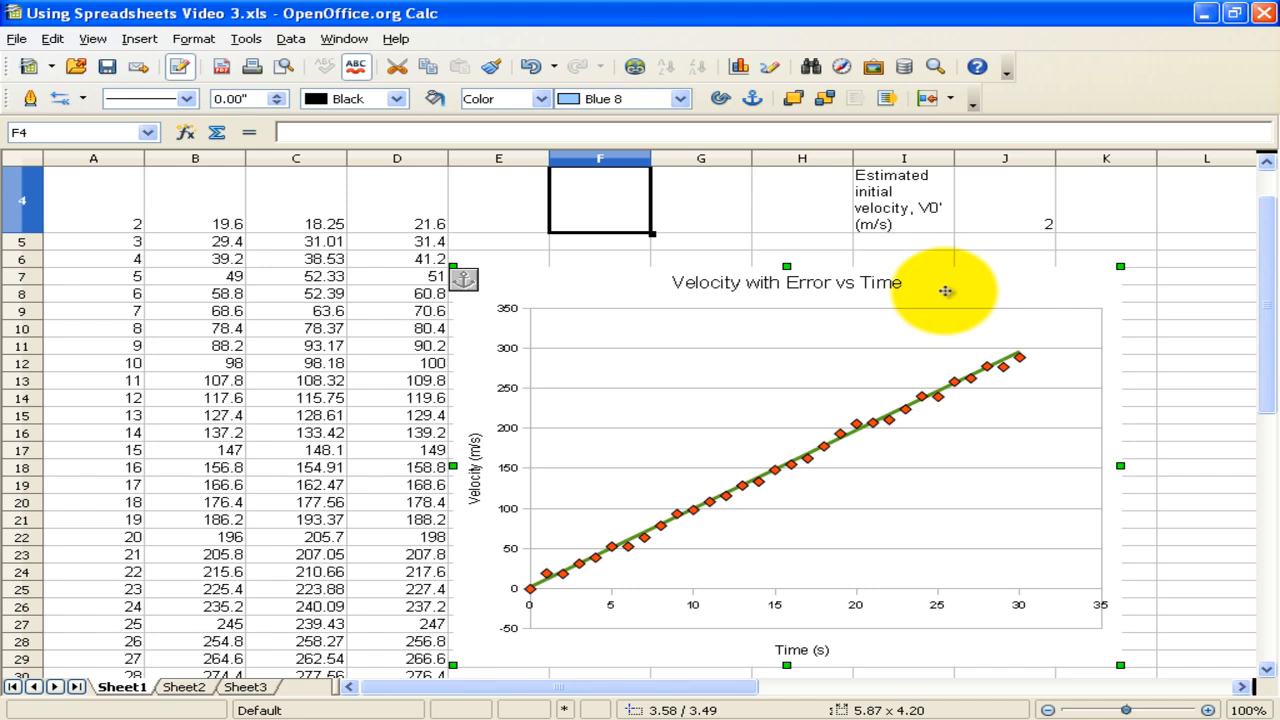
{"action": "double_click", "coordinate": [945, 291]}
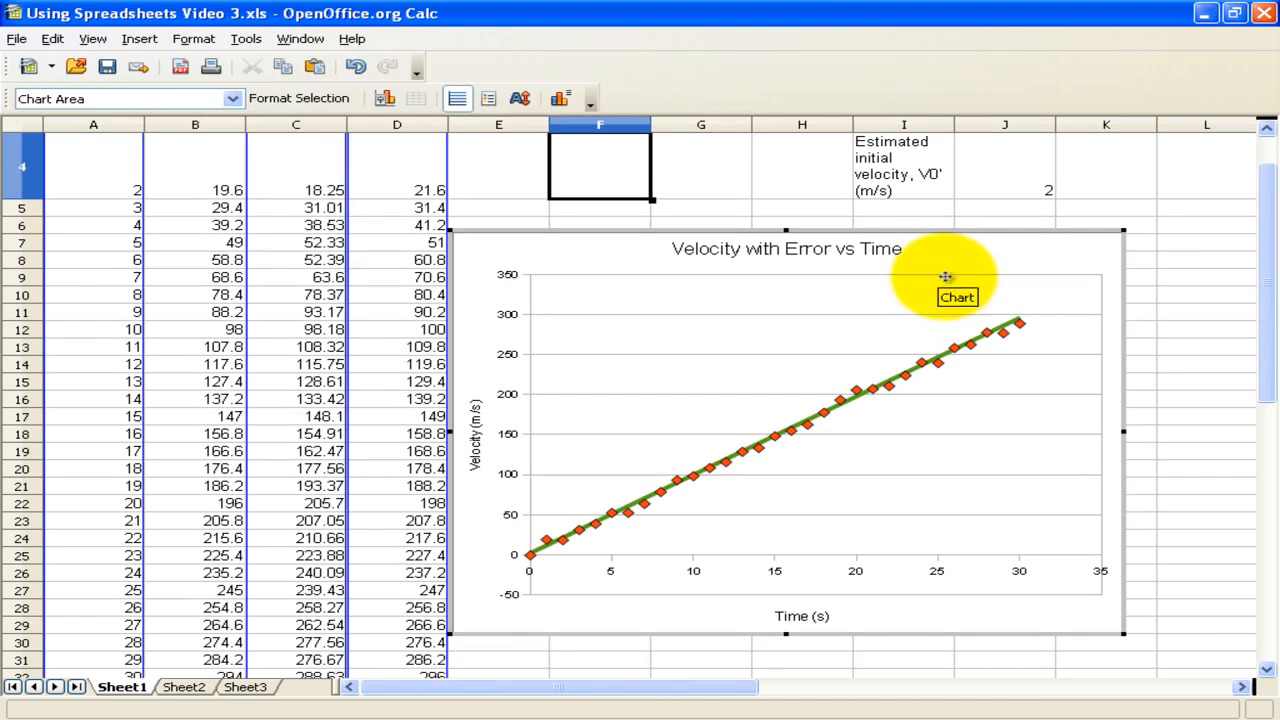
{"action": "left_click", "coordinate": [971, 349]}
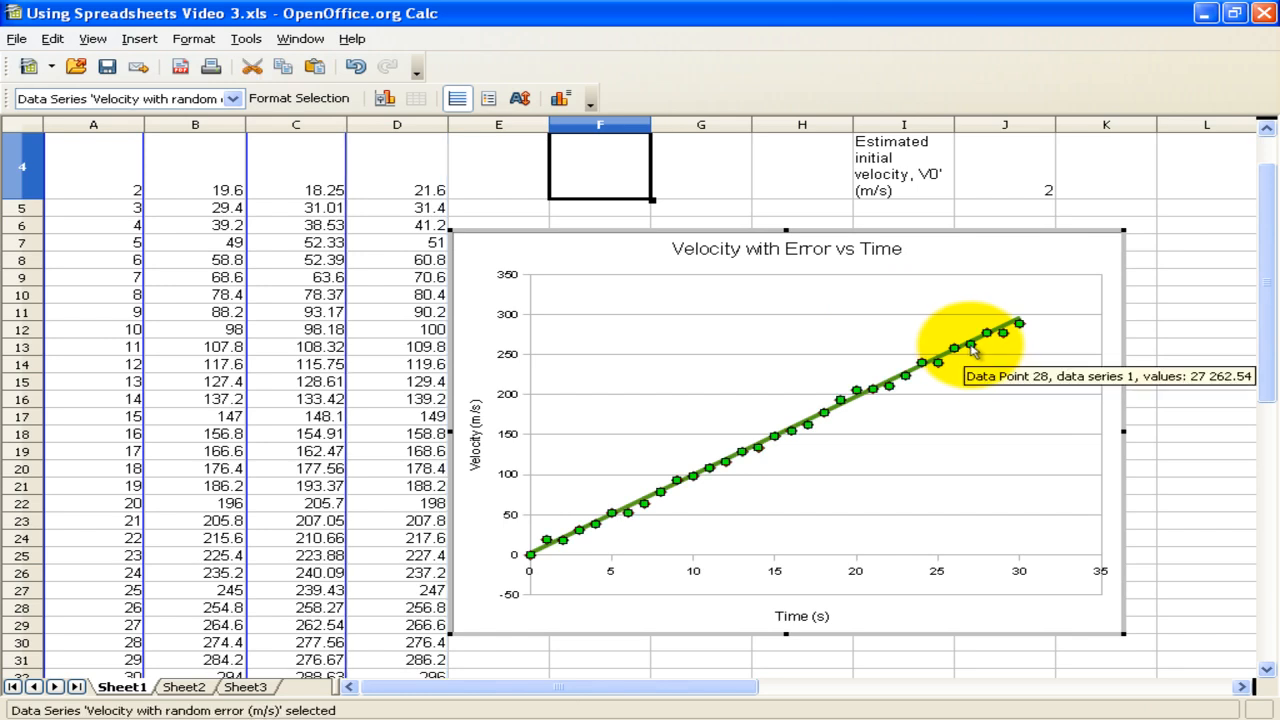
{"action": "right_click", "coordinate": [973, 347]}
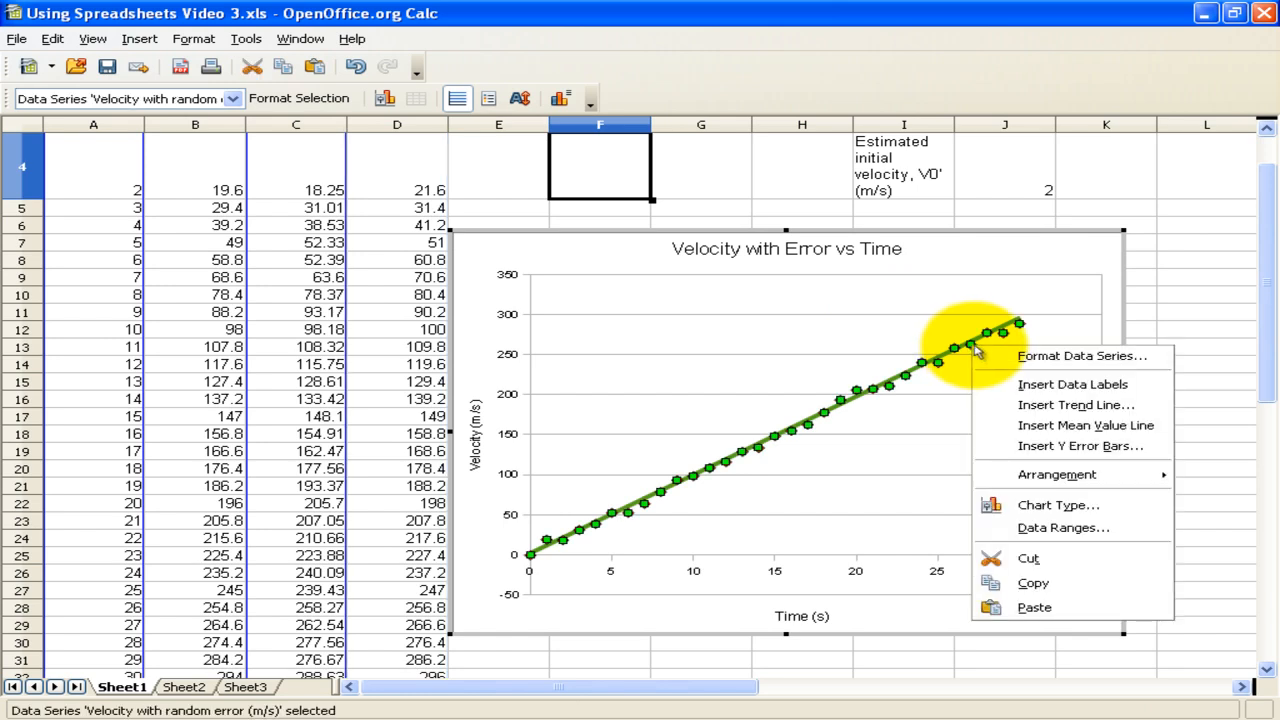
{"action": "left_click", "coordinate": [1046, 453]}
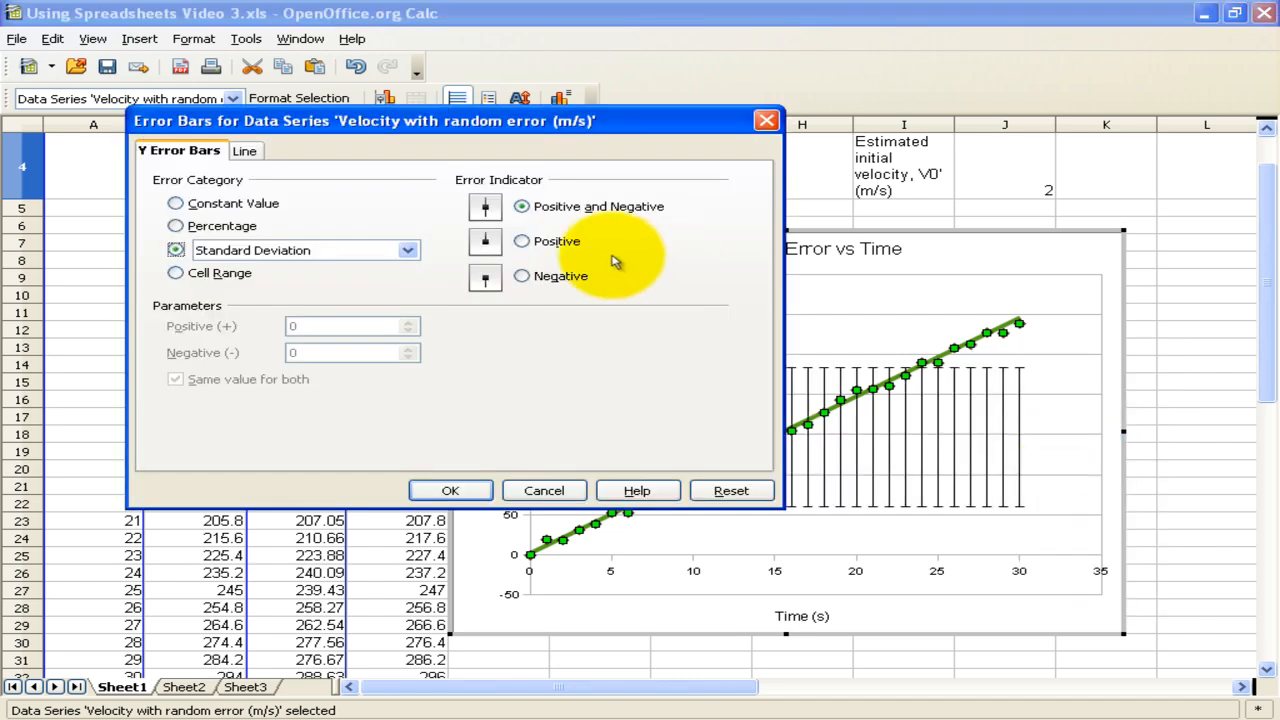
{"action": "left_click", "coordinate": [176, 203]}
{"action": "left_click", "coordinate": [330, 328]}
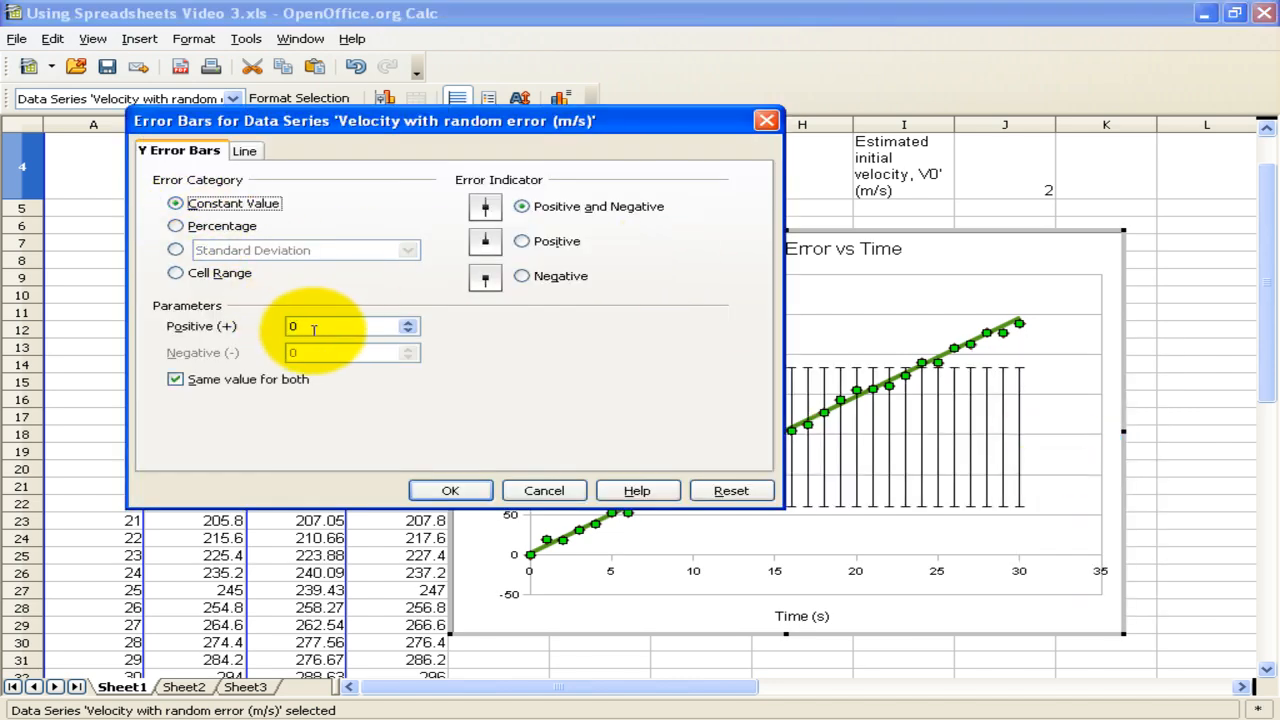
{"action": "key", "text": "BackSpace"}
{"action": "type", "text": "5"}
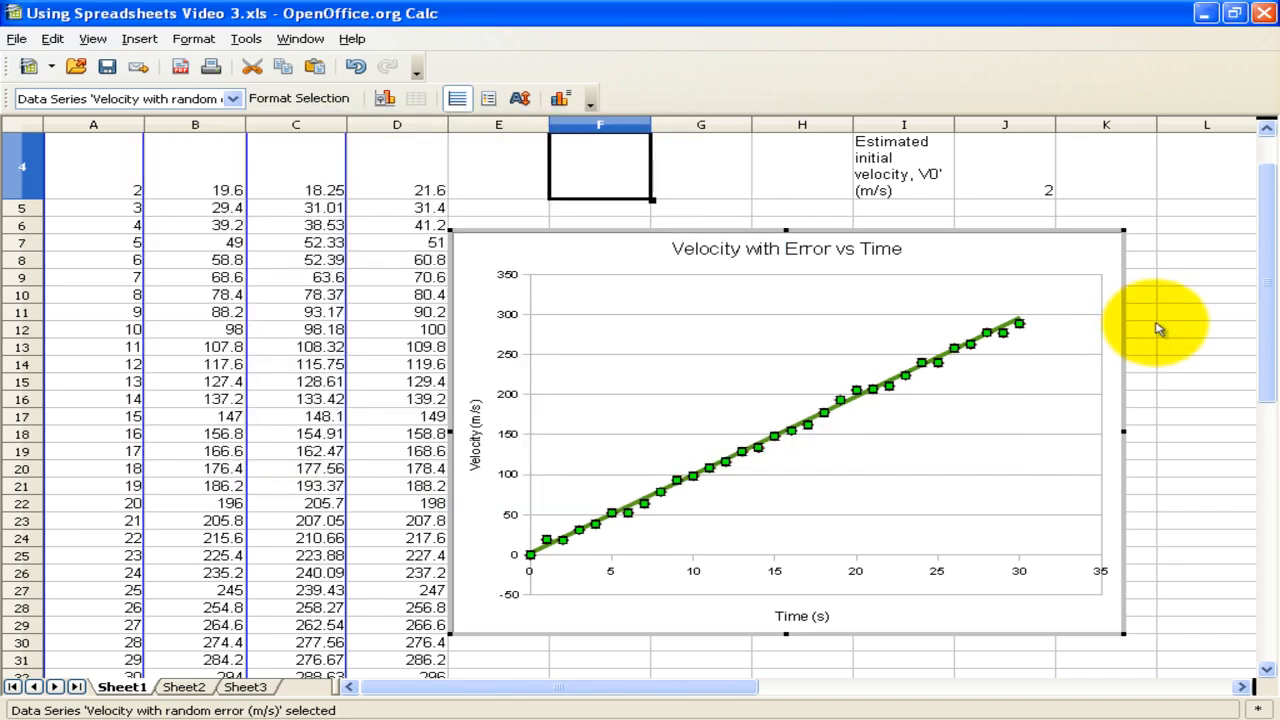
{"action": "left_click", "coordinate": [1154, 325]}
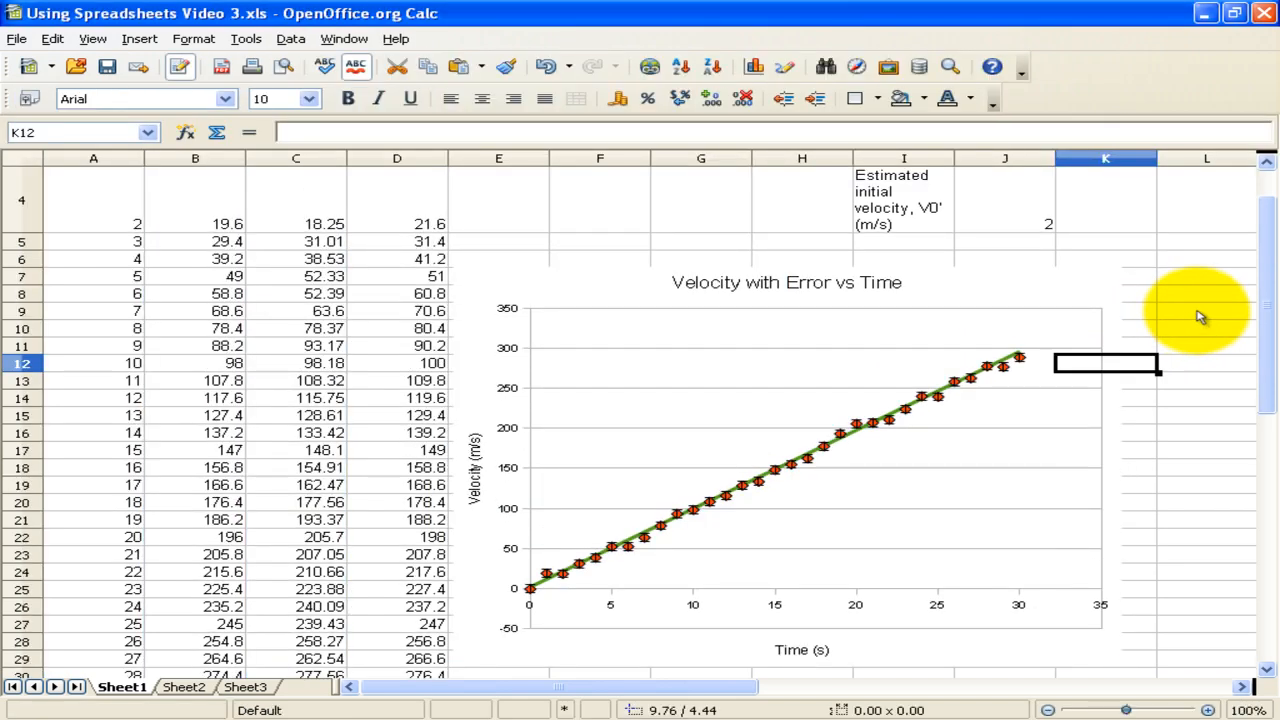
Check the standard deviation in J2 and examine at higher magnification where the best fit line crosses the chart's error bars
{"action": "scroll", "coordinate": [1198, 314], "scroll_direction": "up", "scroll_amount": 1}
{"action": "left_click", "coordinate": [1000, 286]}
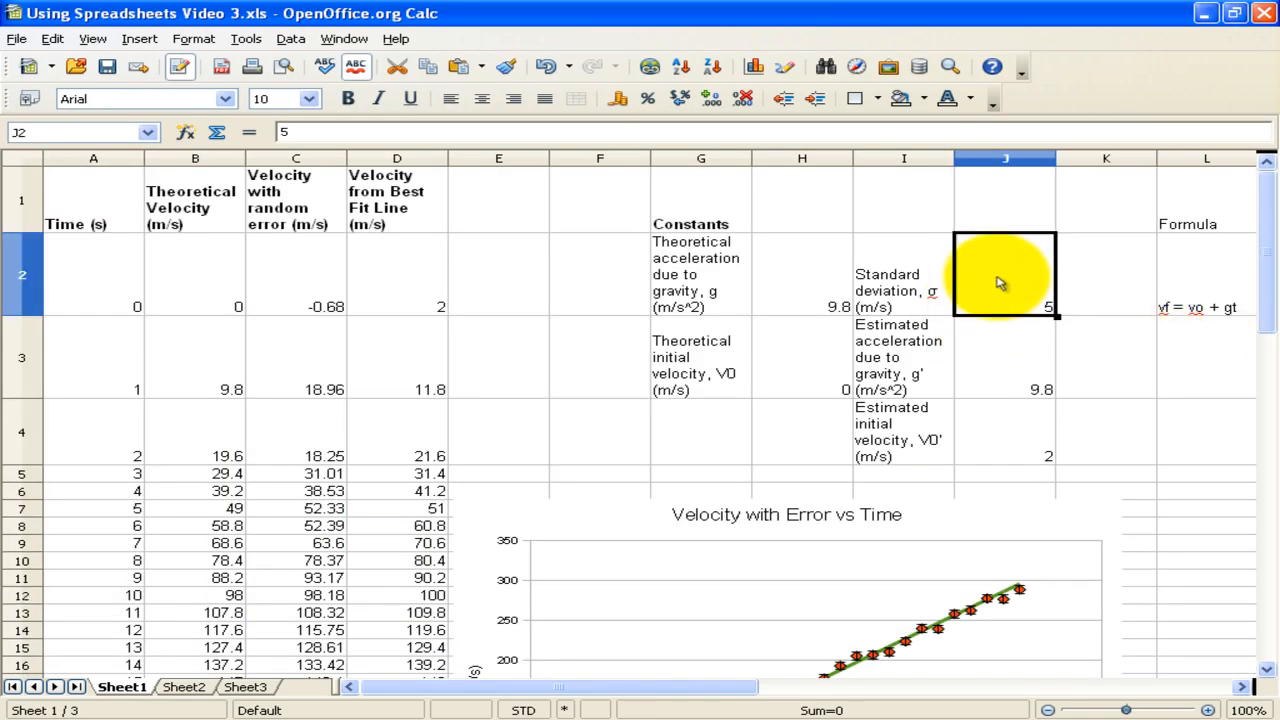
{"action": "scroll", "coordinate": [1160, 388], "scroll_direction": "down", "scroll_amount": 1}
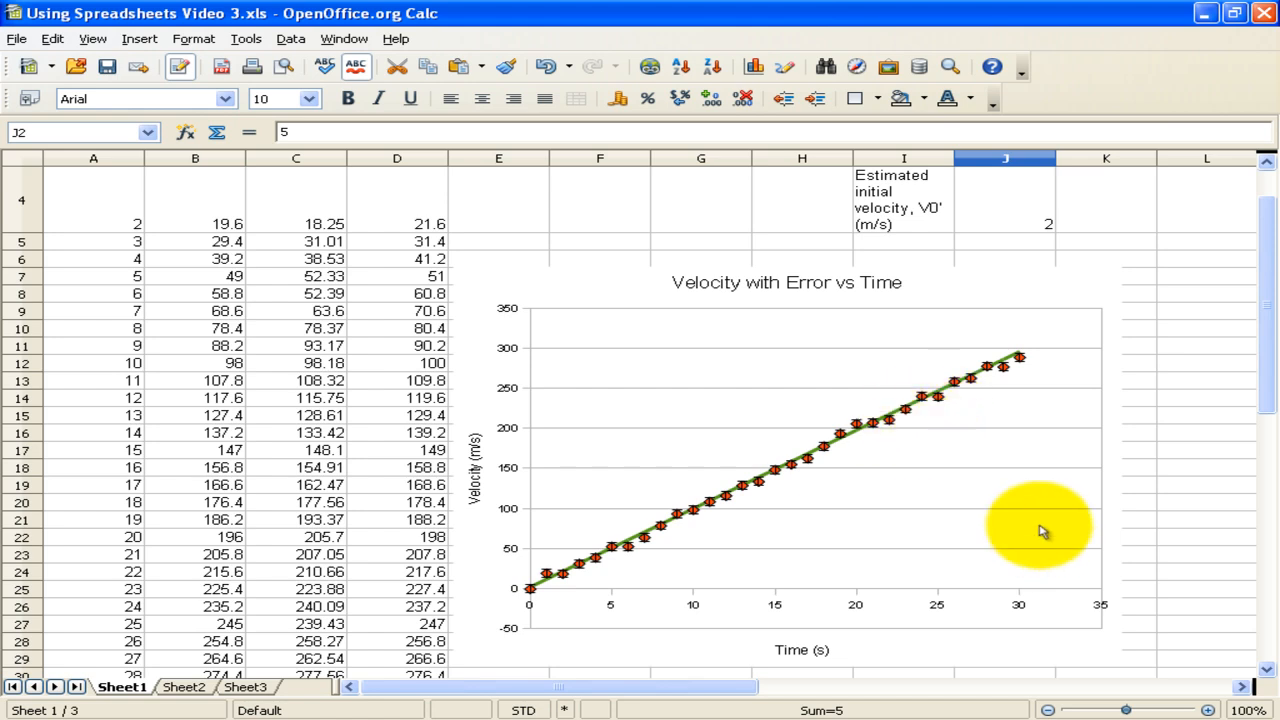
{"action": "left_click_drag", "start_coordinate": [1128, 706], "coordinate": [1140, 710]}
{"action": "scroll", "coordinate": [850, 690], "scroll_direction": "down", "scroll_amount": 3}
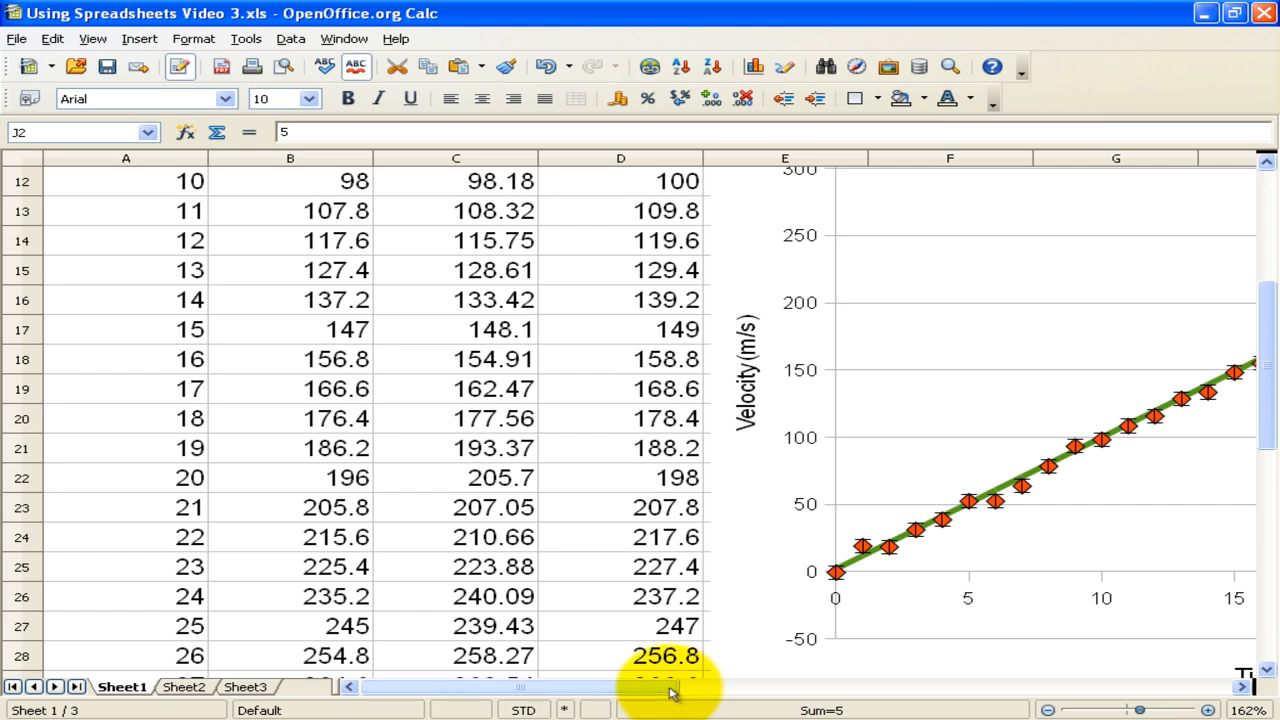
{"action": "left_click_drag", "start_coordinate": [690, 690], "coordinate": [770, 690]}
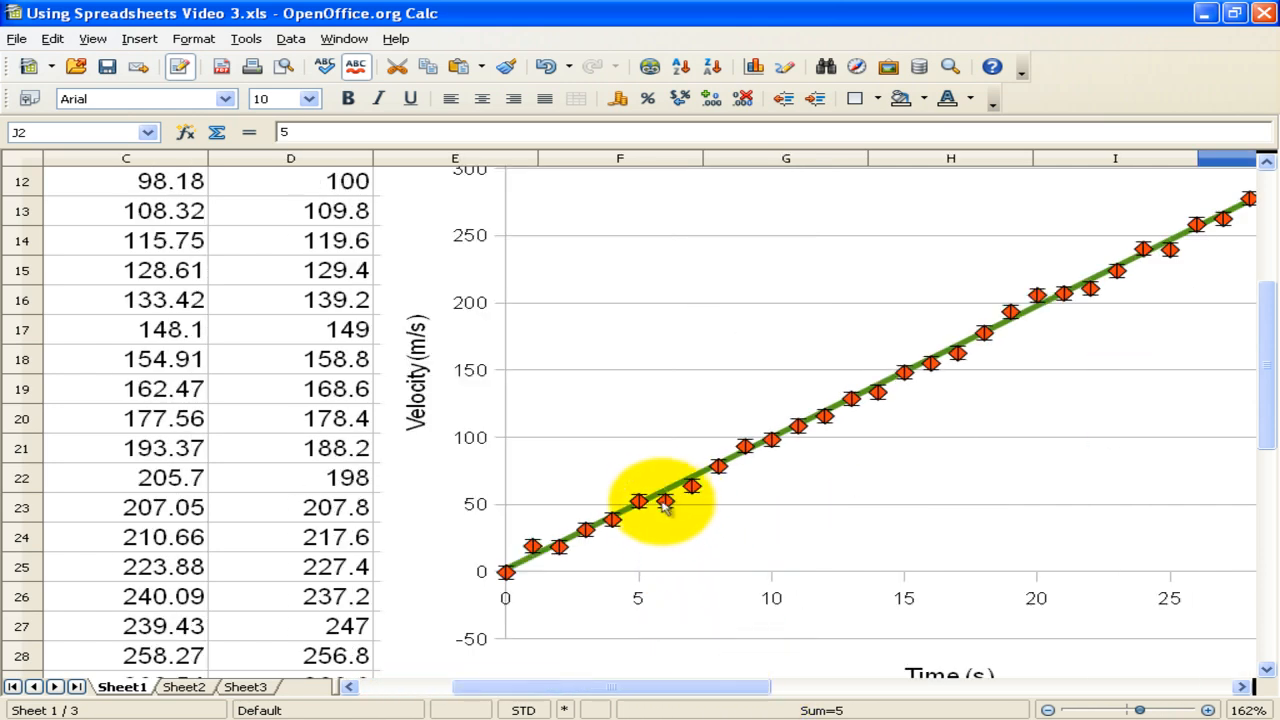
{"action": "left_click_drag", "start_coordinate": [711, 689], "coordinate": [756, 689]}
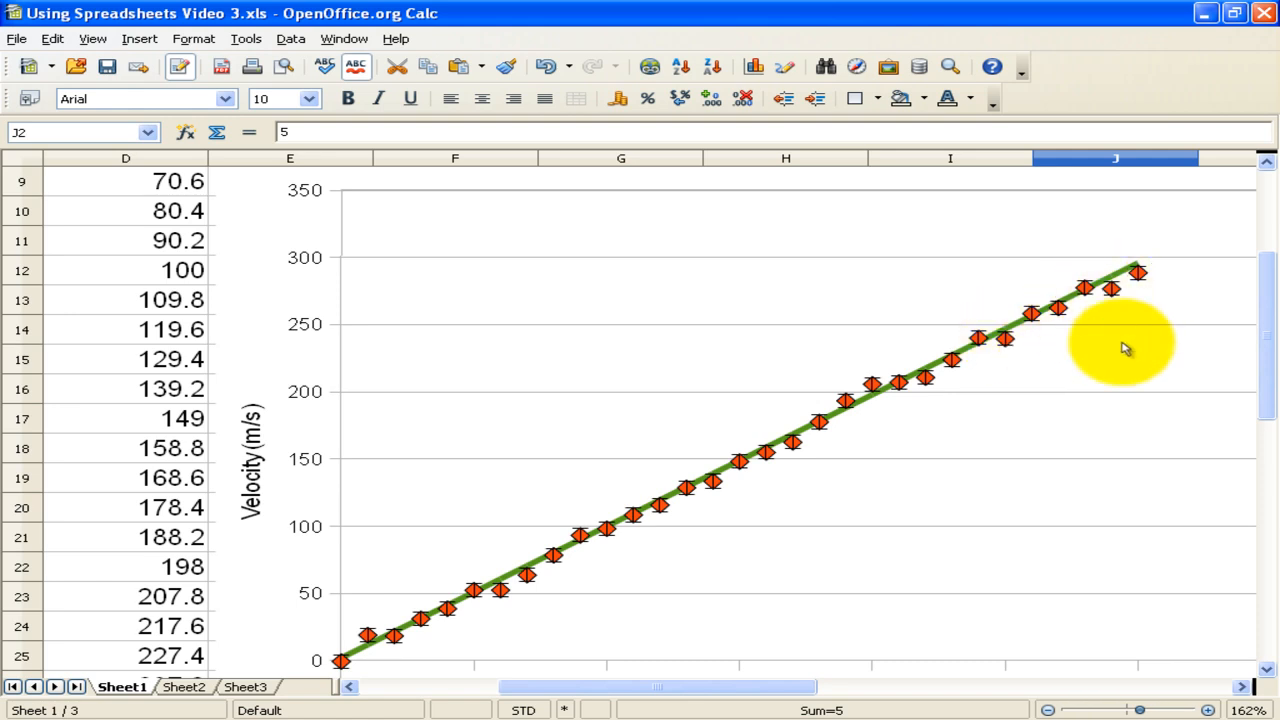
{"action": "left_click_drag", "start_coordinate": [1266, 345], "coordinate": [1266, 270]}
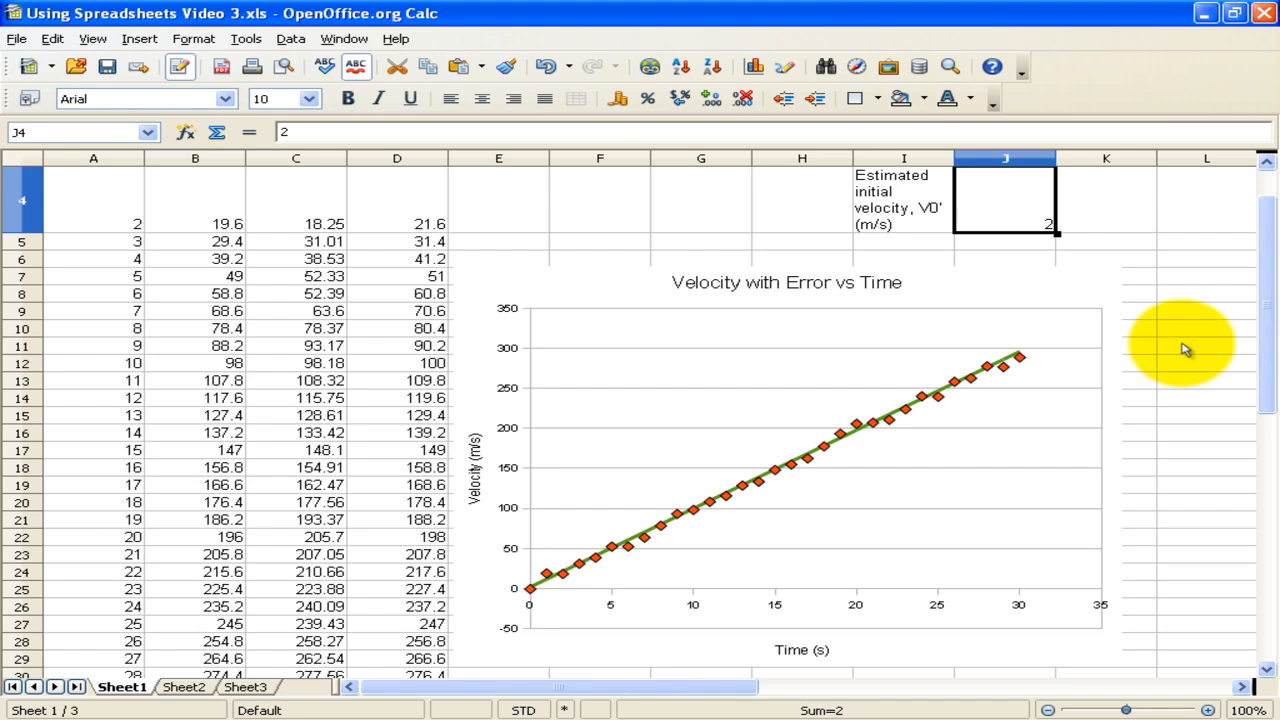